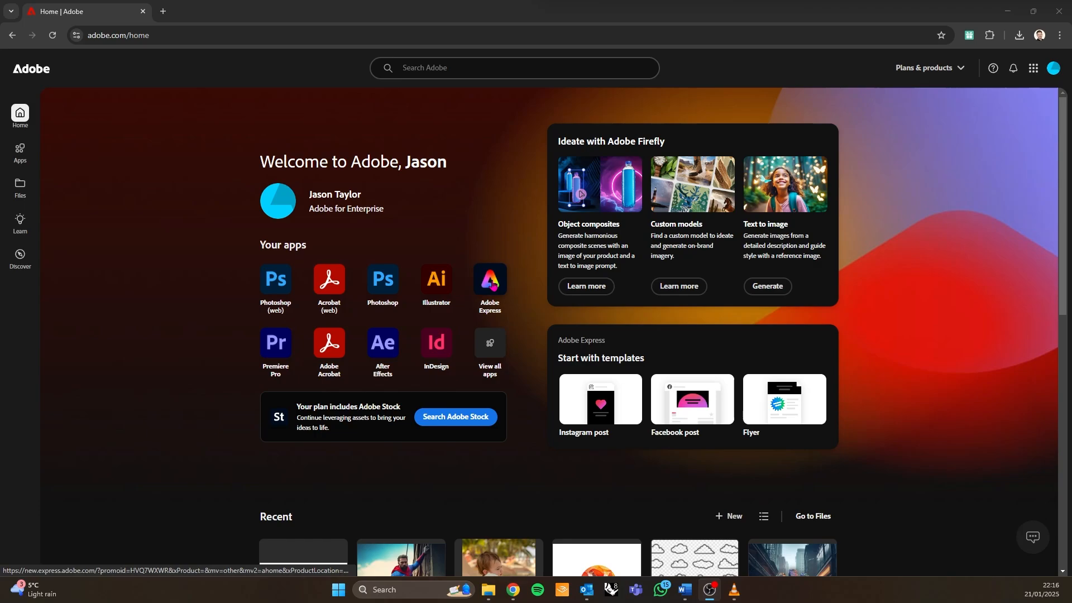
# - Open Adobe Express from the Adobe home page and dismiss its request to show notifications
pyautogui.click(498, 289)
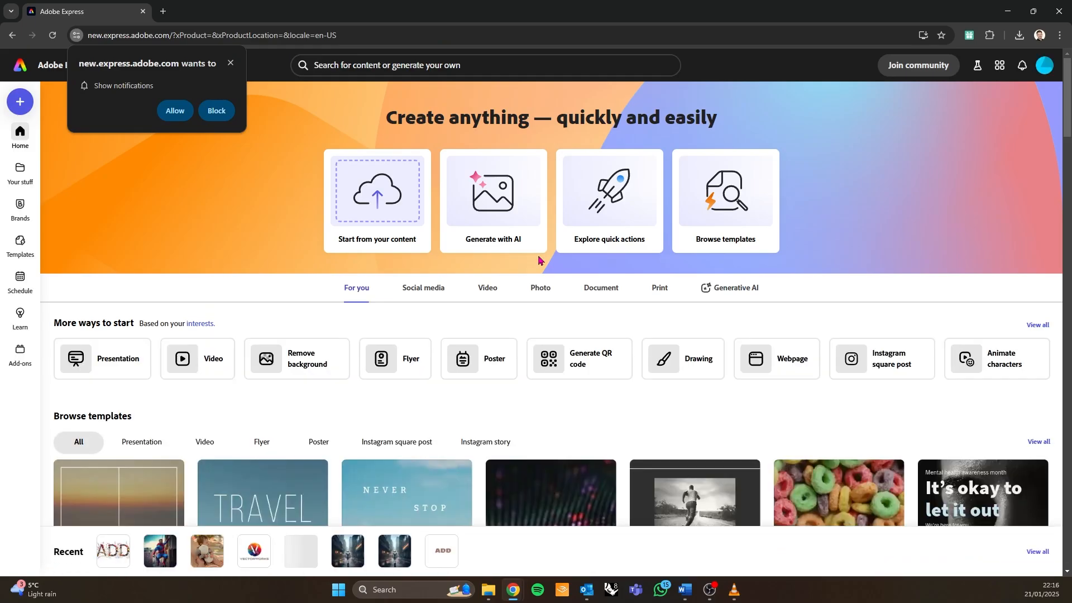
pyautogui.click(230, 64)
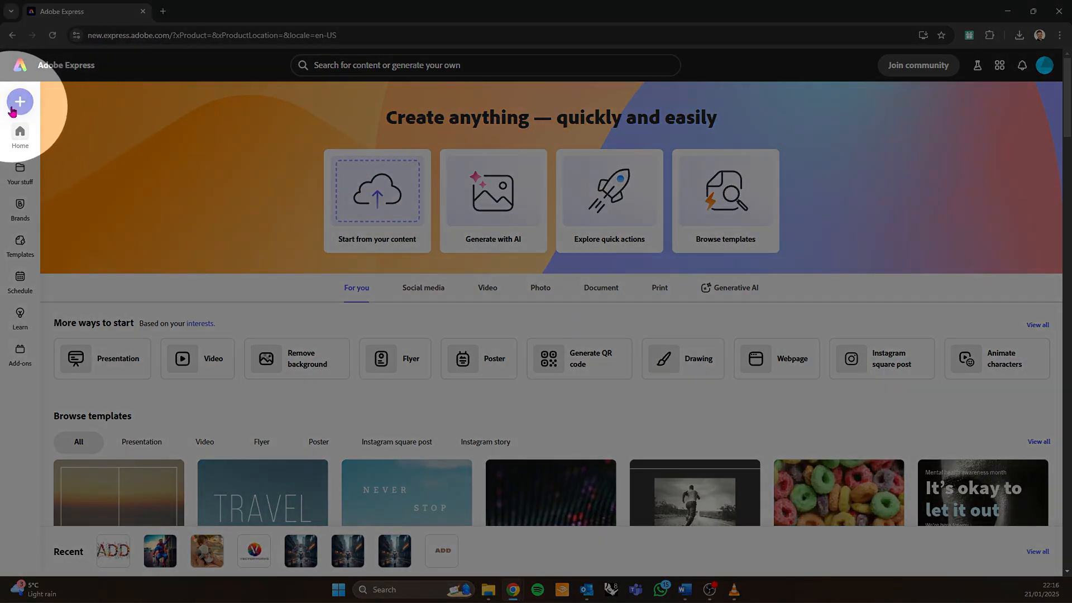
# - Examine the full list of quick actions available for starting new content, and close the Get started window
pyautogui.click(21, 109)
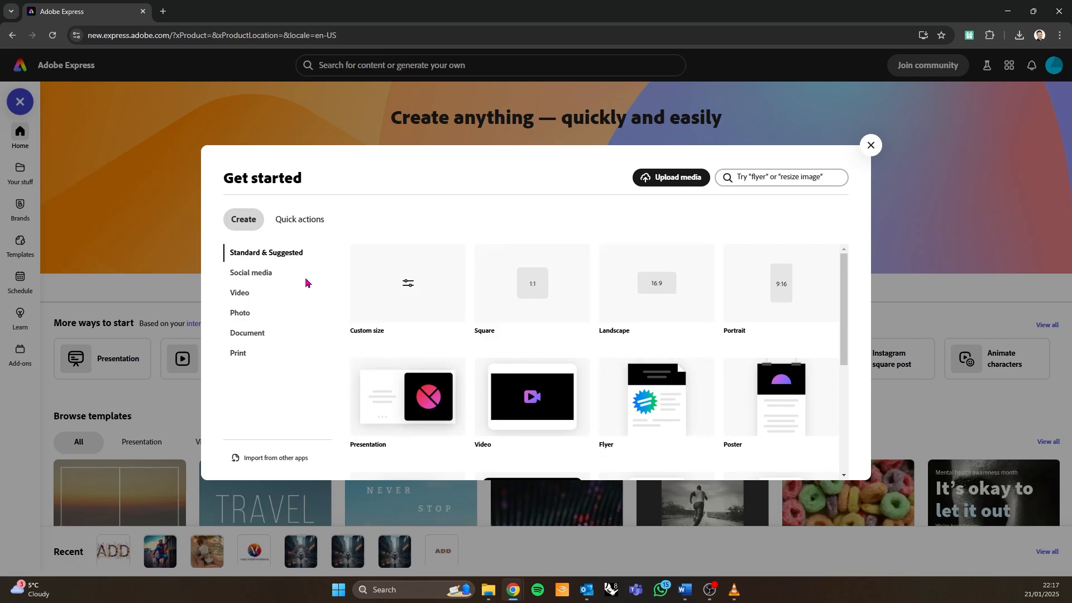
pyautogui.click(302, 224)
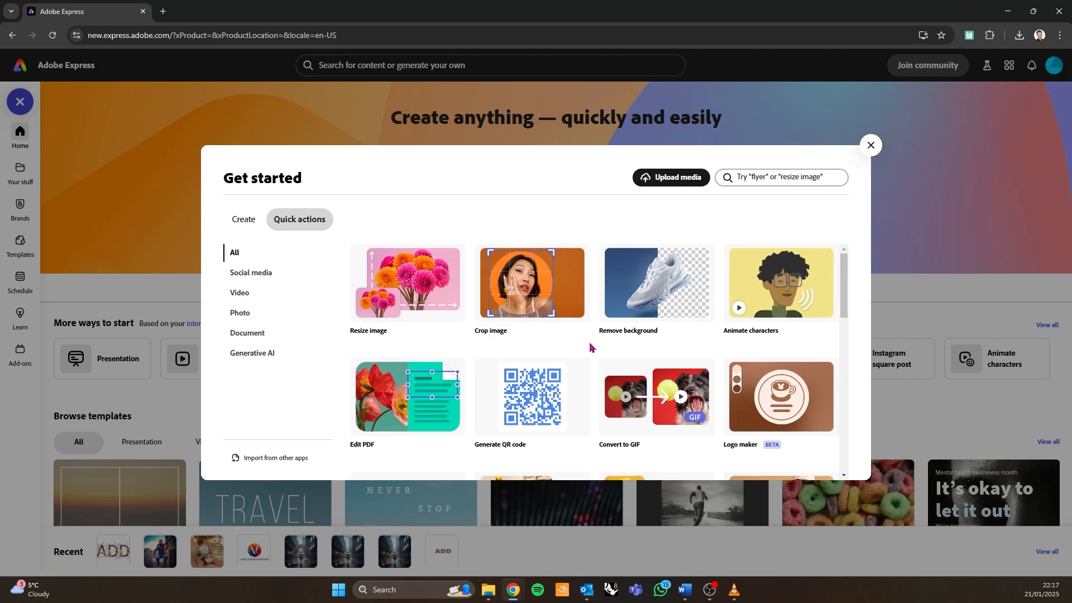
pyautogui.scroll(-4, 590, 348)
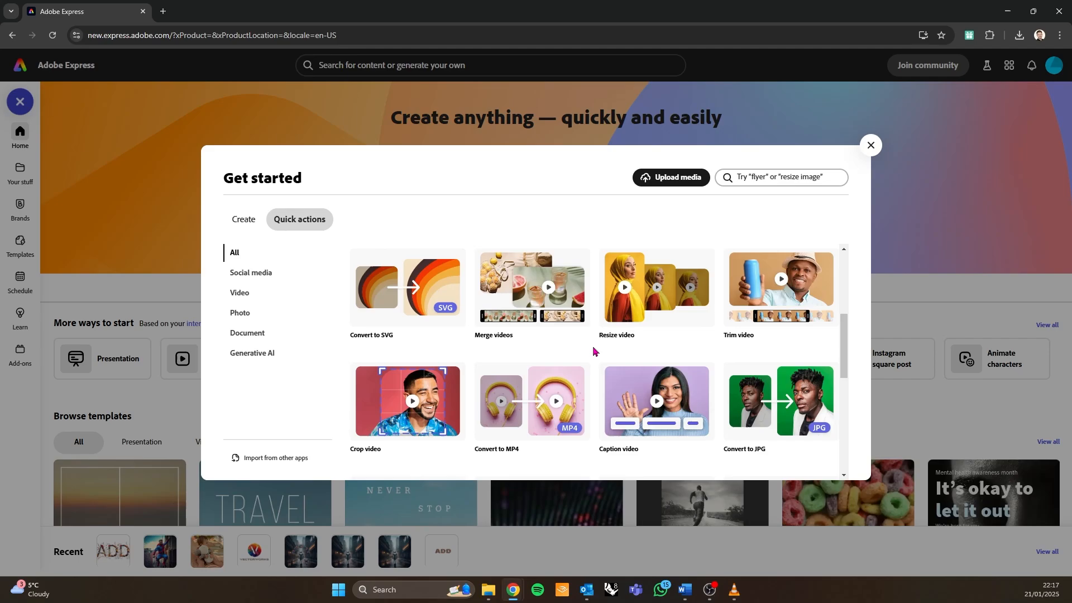
pyautogui.scroll(-3, 592, 351)
pyautogui.scroll(1, 596, 358)
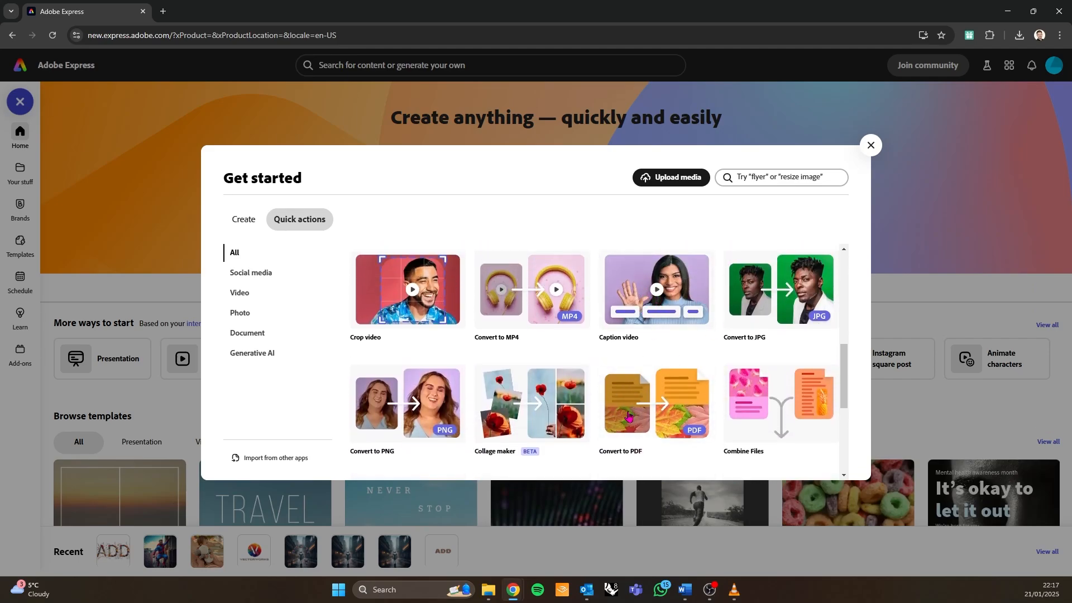
pyautogui.scroll(-2, 590, 420)
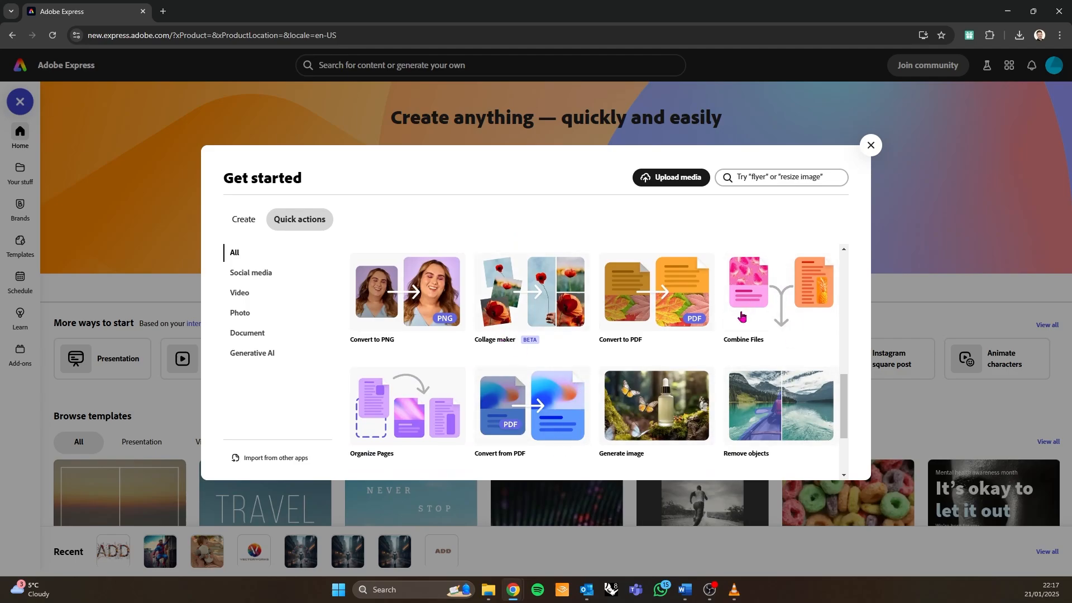
pyautogui.scroll(-2, 550, 377)
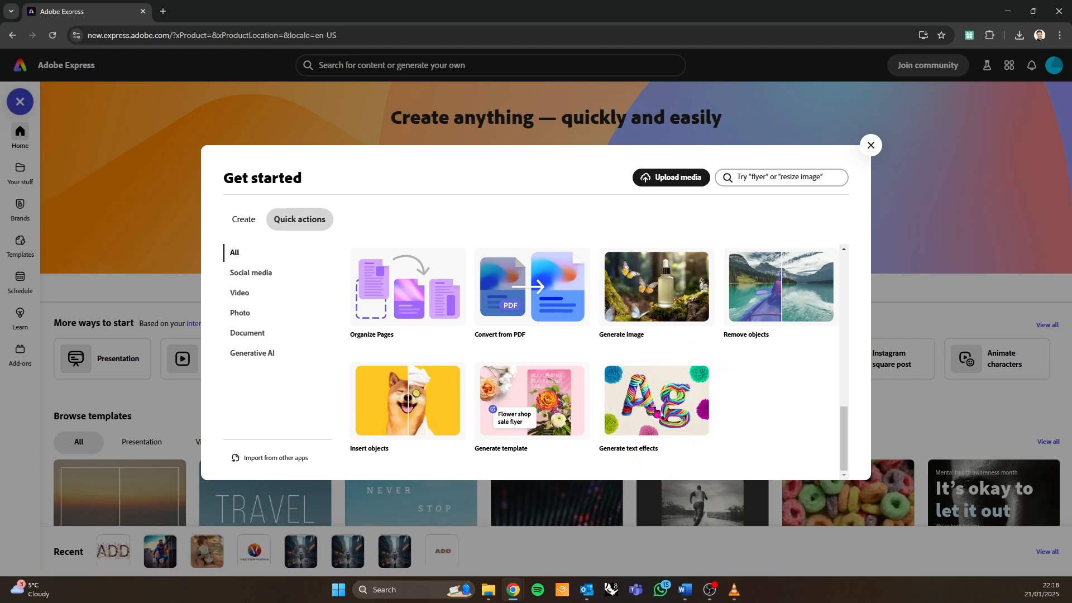
pyautogui.click(872, 150)
# - Browse the video tutorials in the Learn section
pyautogui.moveTo(17, 316)
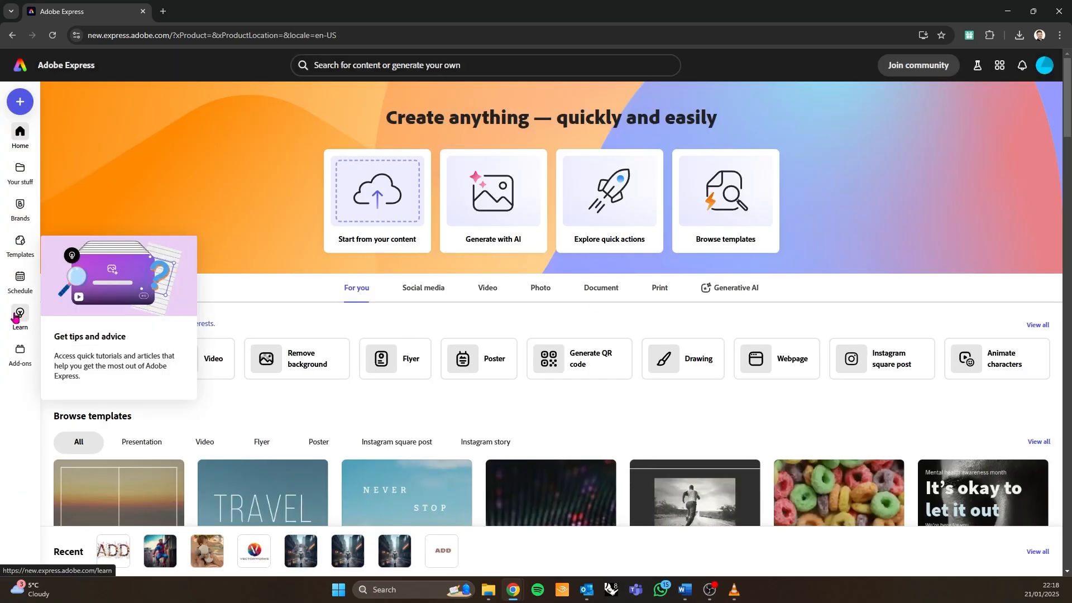
pyautogui.click(17, 316)
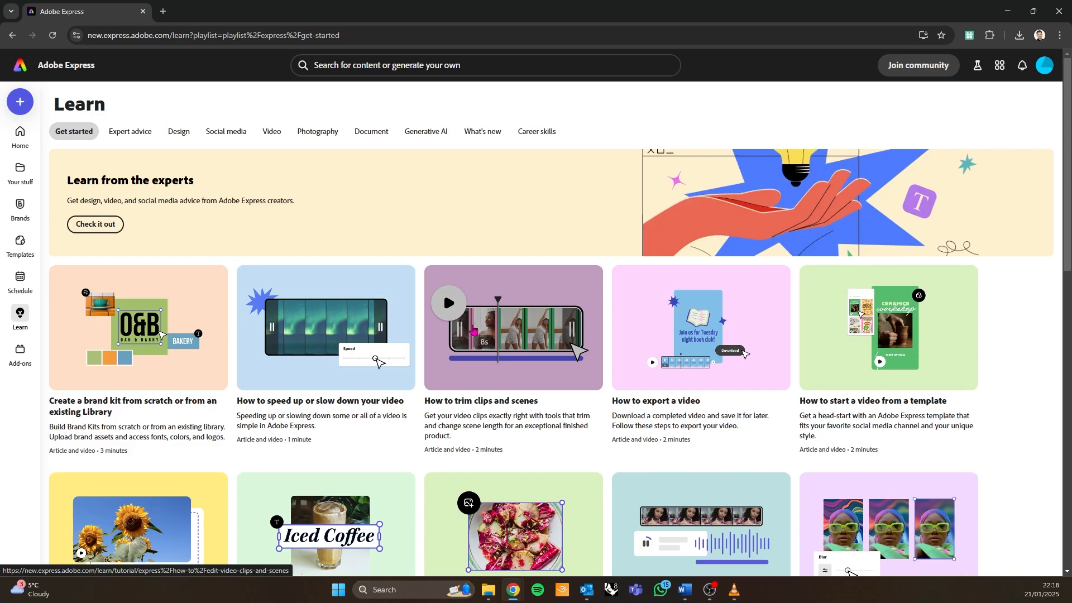
pyautogui.click(273, 136)
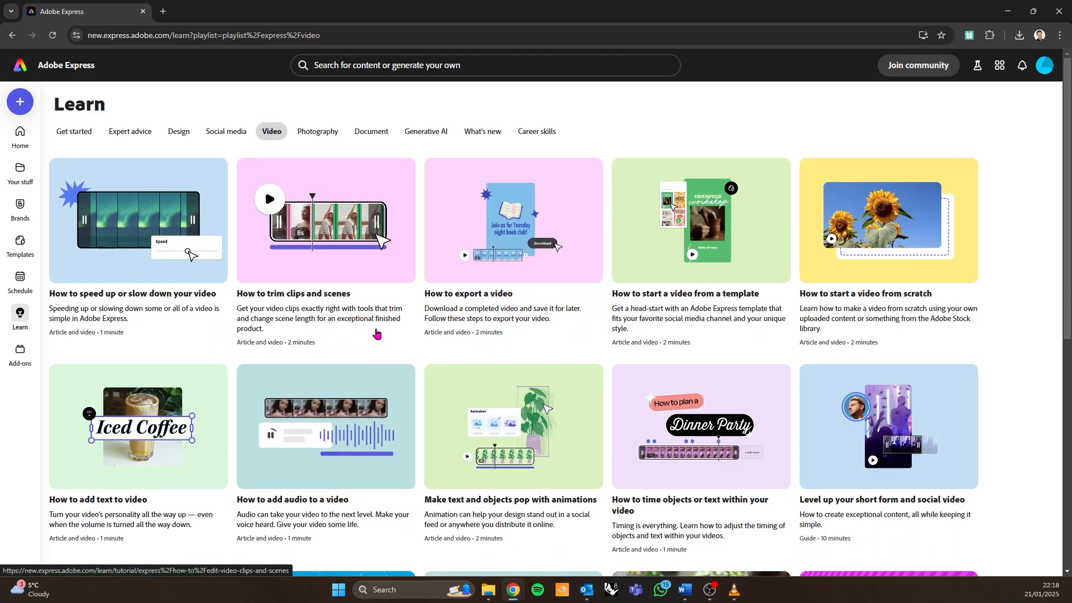
pyautogui.scroll(-3, 374, 335)
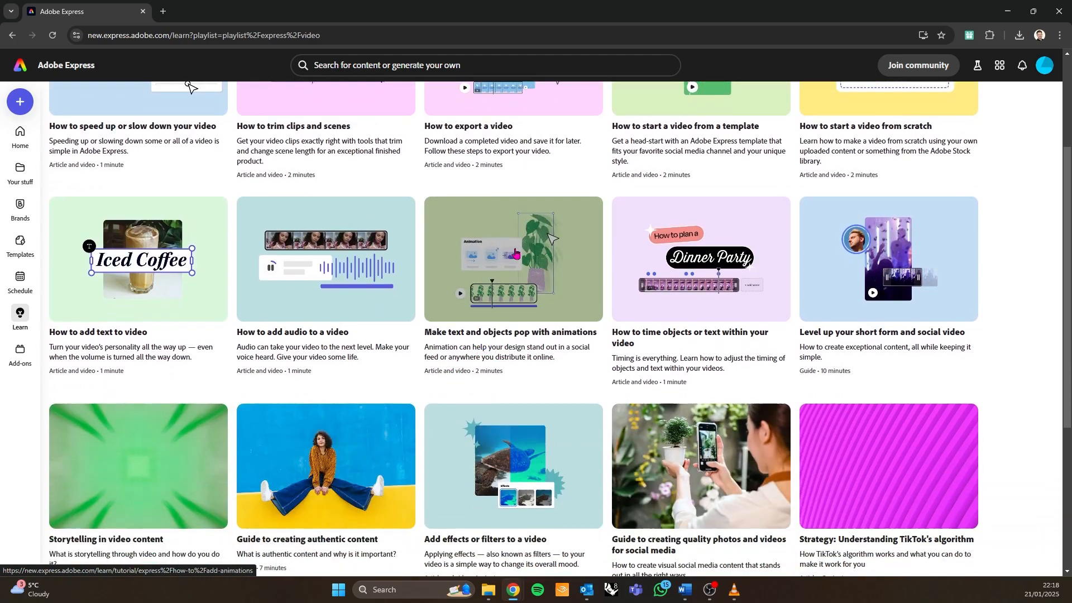
pyautogui.scroll(3, 421, 382)
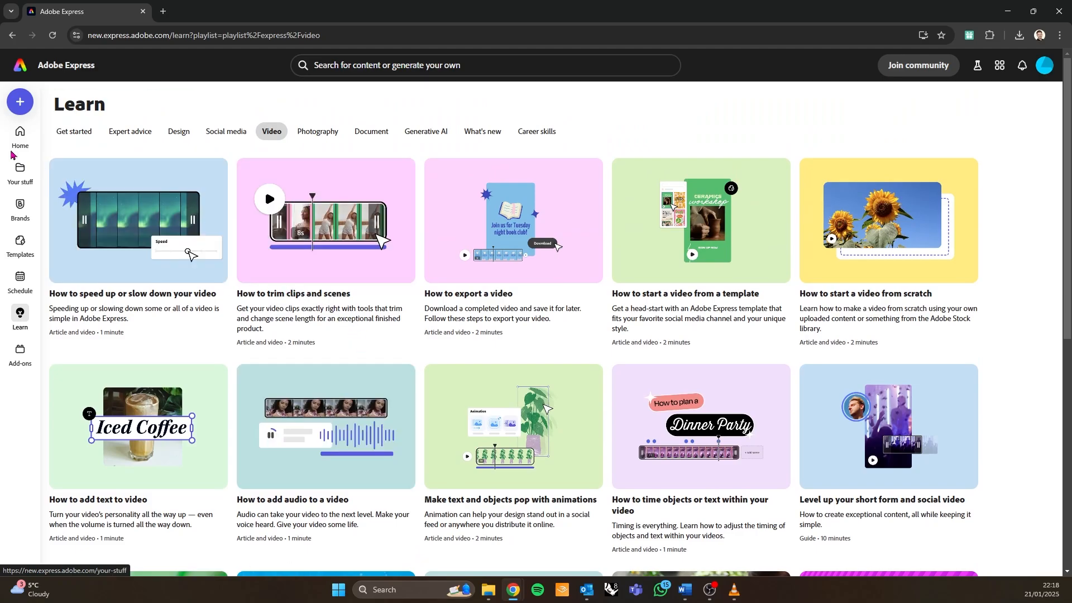
# - Start the Generate image quick action in a new file
pyautogui.click(20, 102)
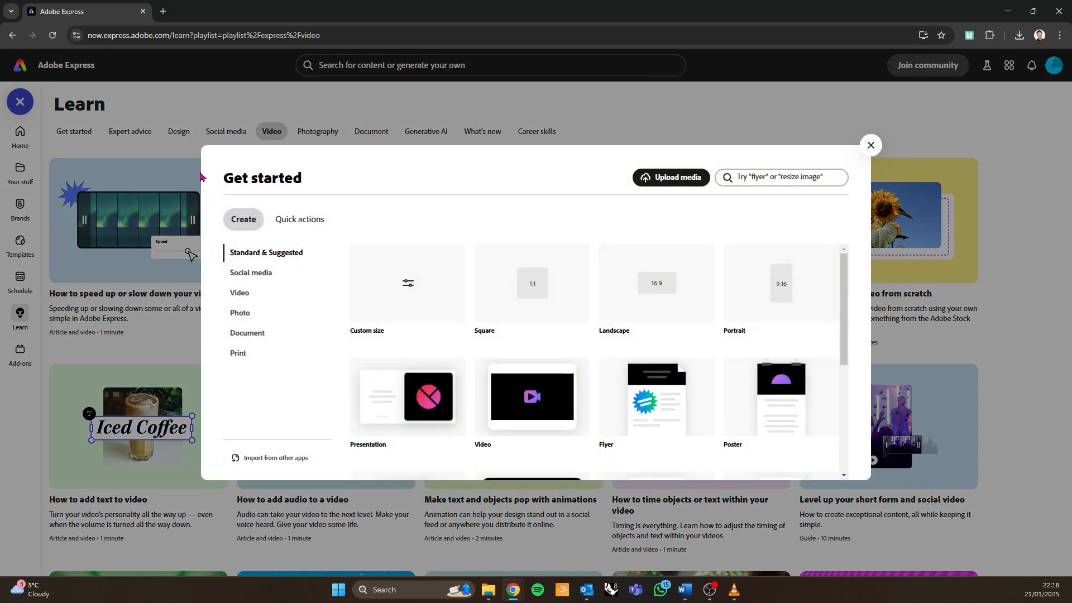
pyautogui.click(299, 219)
pyautogui.scroll(-5, 568, 328)
pyautogui.scroll(-5, 568, 329)
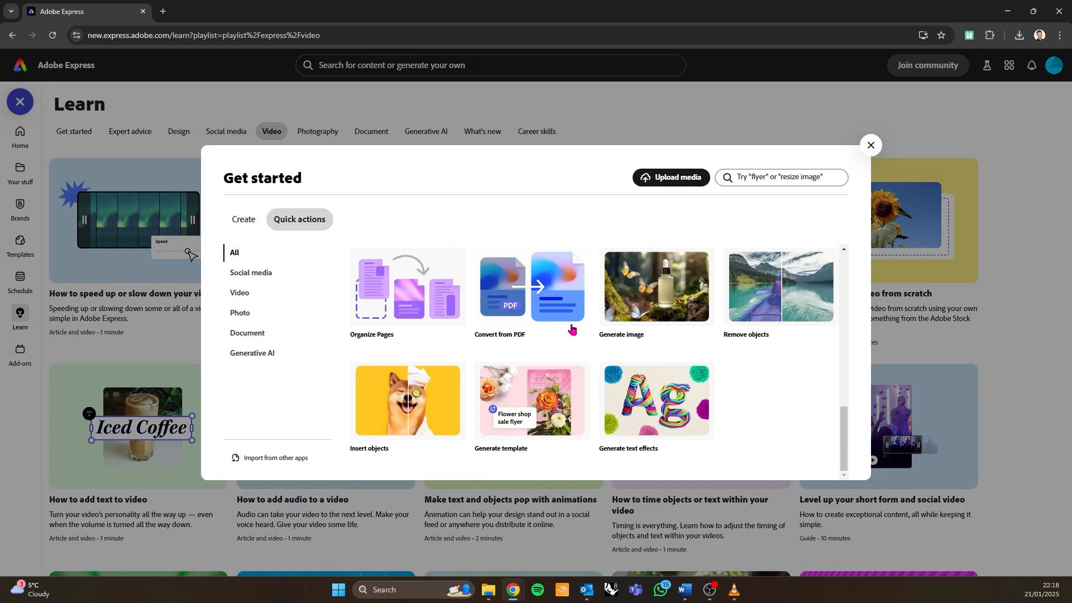
pyautogui.click(657, 302)
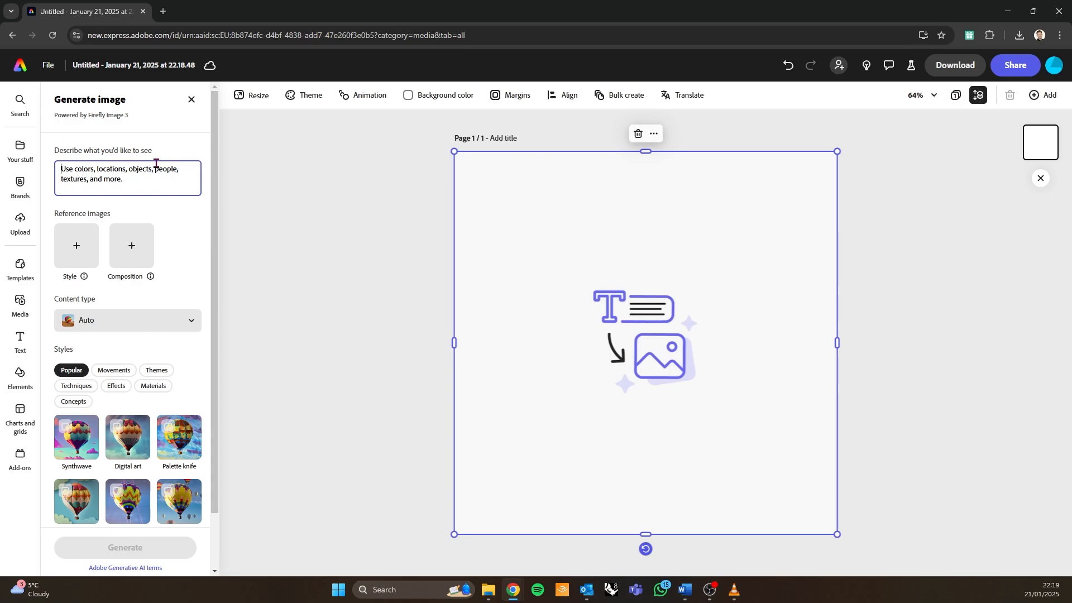
# - Generate images from the prompt "spiderman climbing a building"
pyautogui.write('sp')
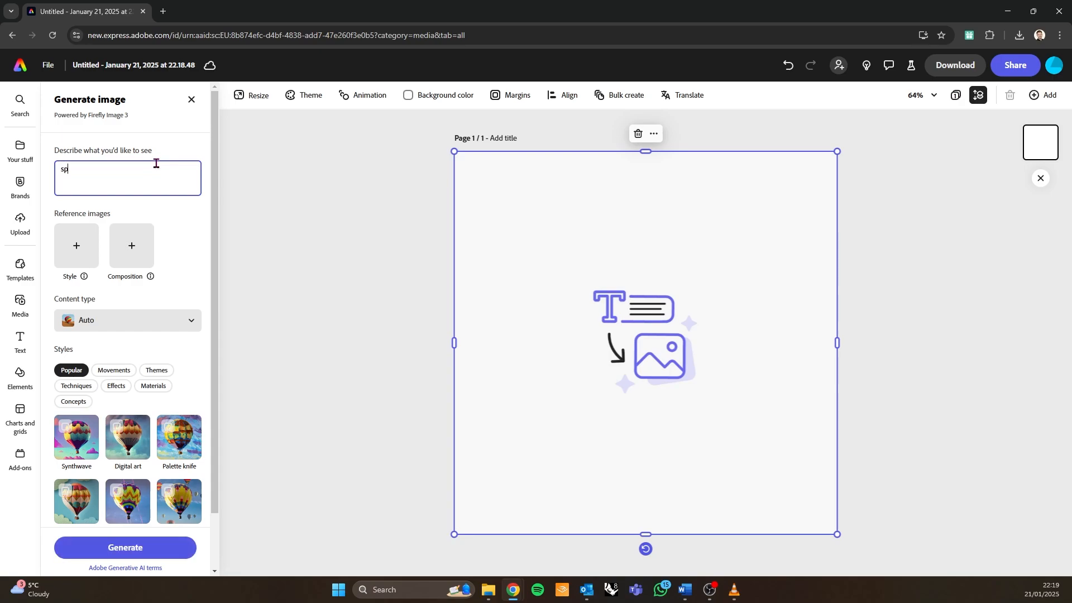
pyautogui.write('iderman cliu')
pyautogui.write('mbing a buil')
pyautogui.write('ding')
pyautogui.click(145, 550)
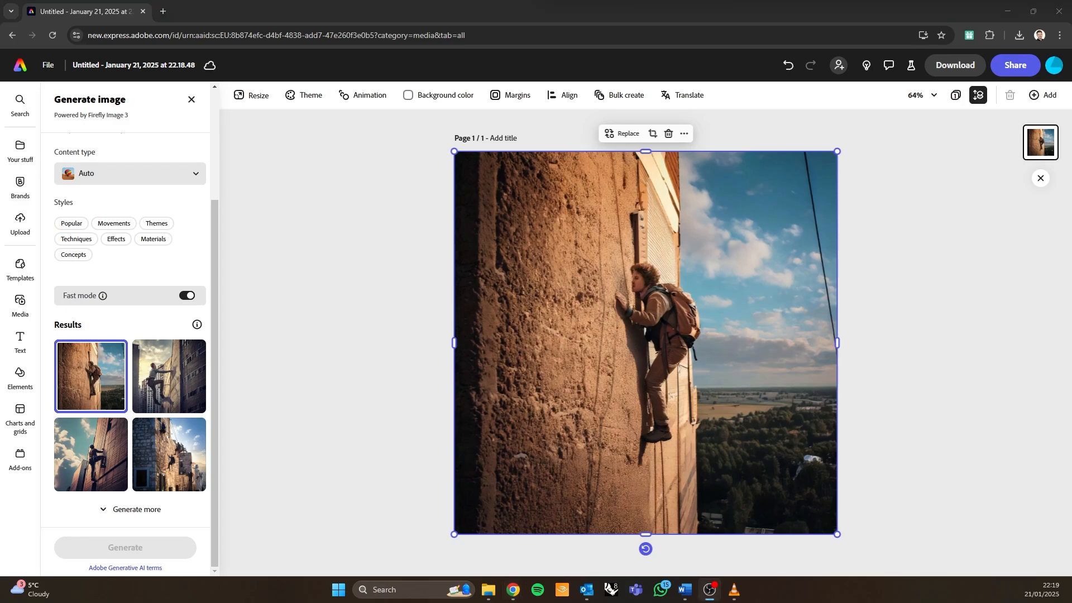
# - Preview the generated climber images one after another on the page, ending with the first result
pyautogui.click(152, 398)
pyautogui.click(107, 451)
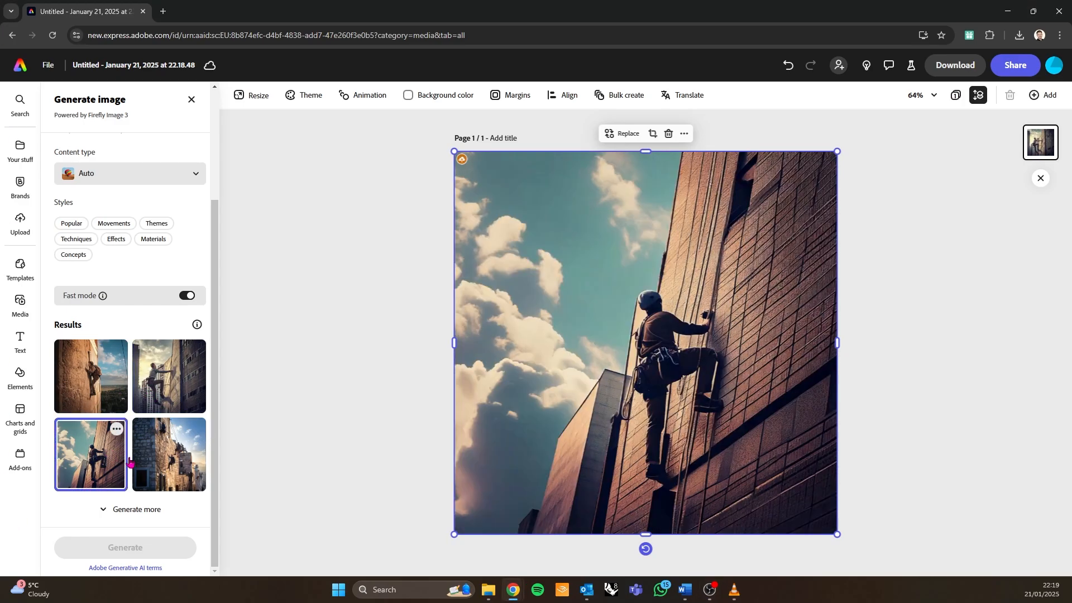
pyautogui.click(172, 468)
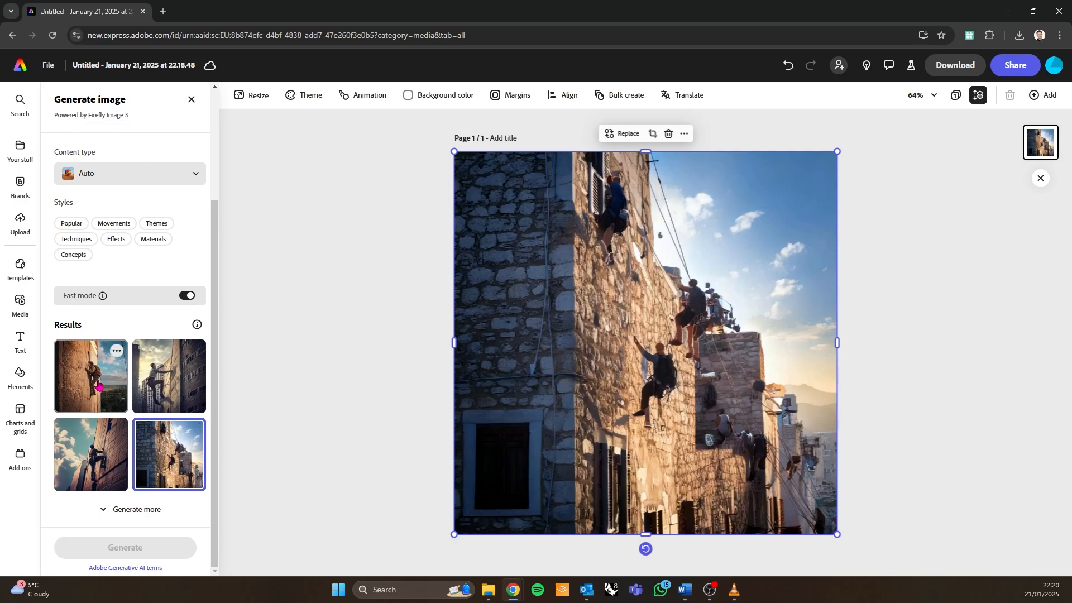
pyautogui.click(100, 388)
# - Replace the prompt with "superhero in red and blue onesie climbing a building" and generate new images
pyautogui.scroll(3, 103, 390)
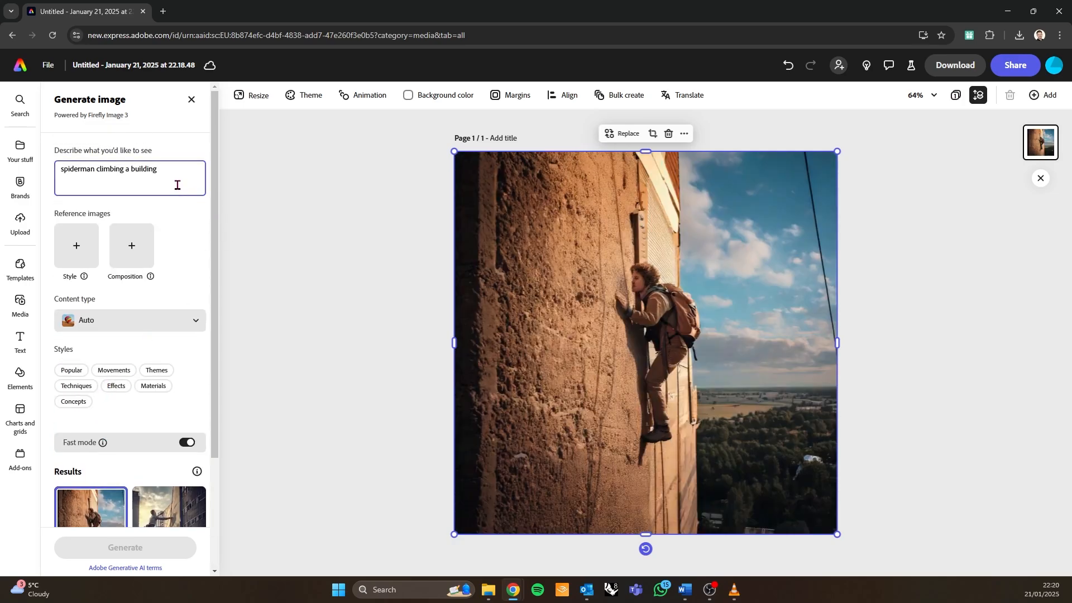
pyautogui.moveTo(176, 182); pyautogui.dragTo(21, 195)
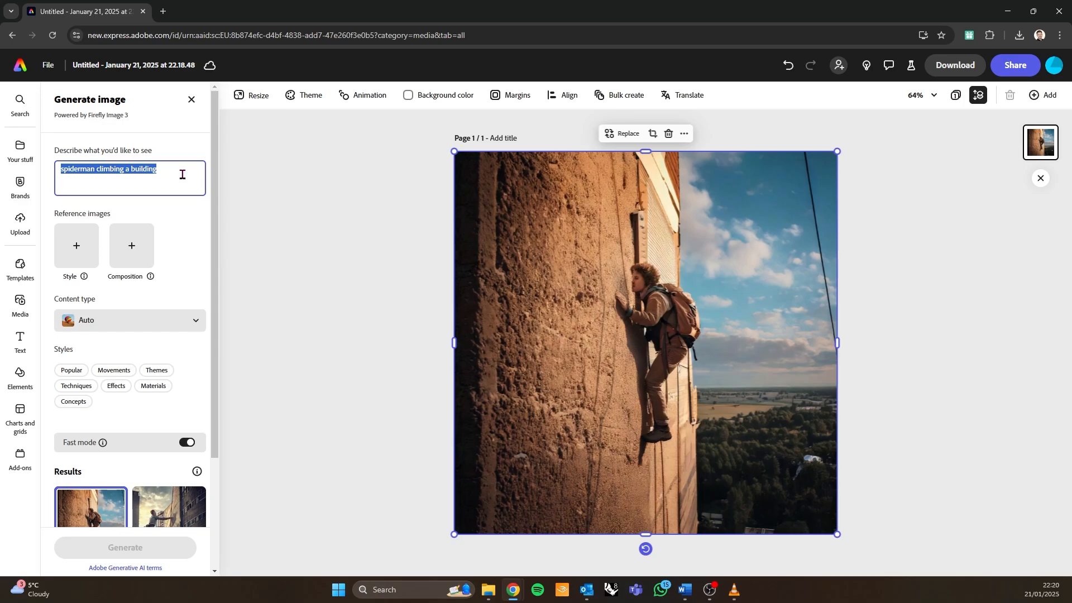
pyautogui.write('super')
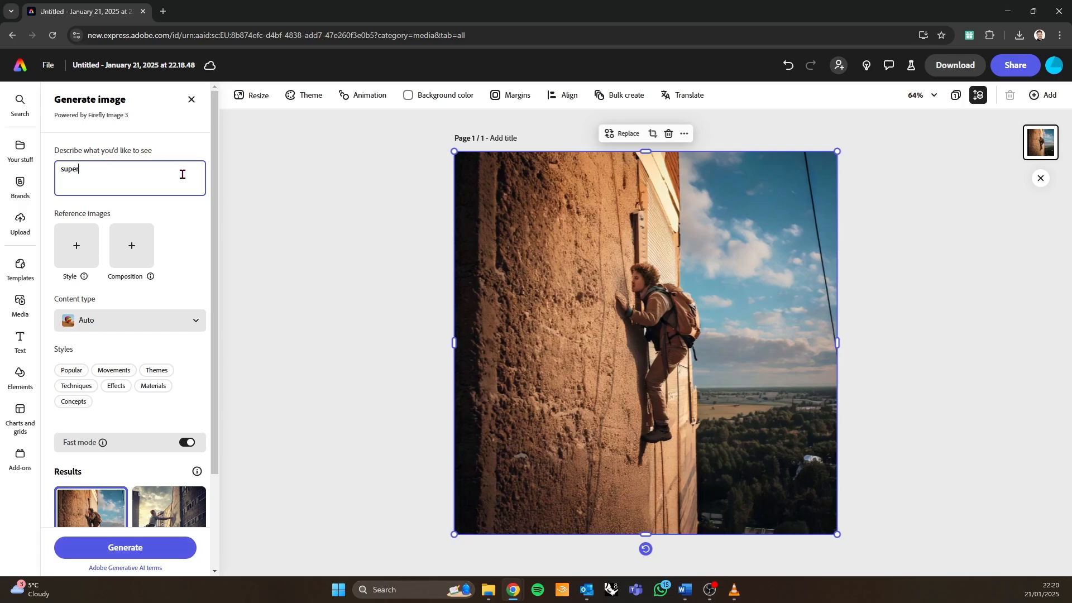
pyautogui.write('hero in red and blue onesie climbing a building')
pyautogui.click(112, 551)
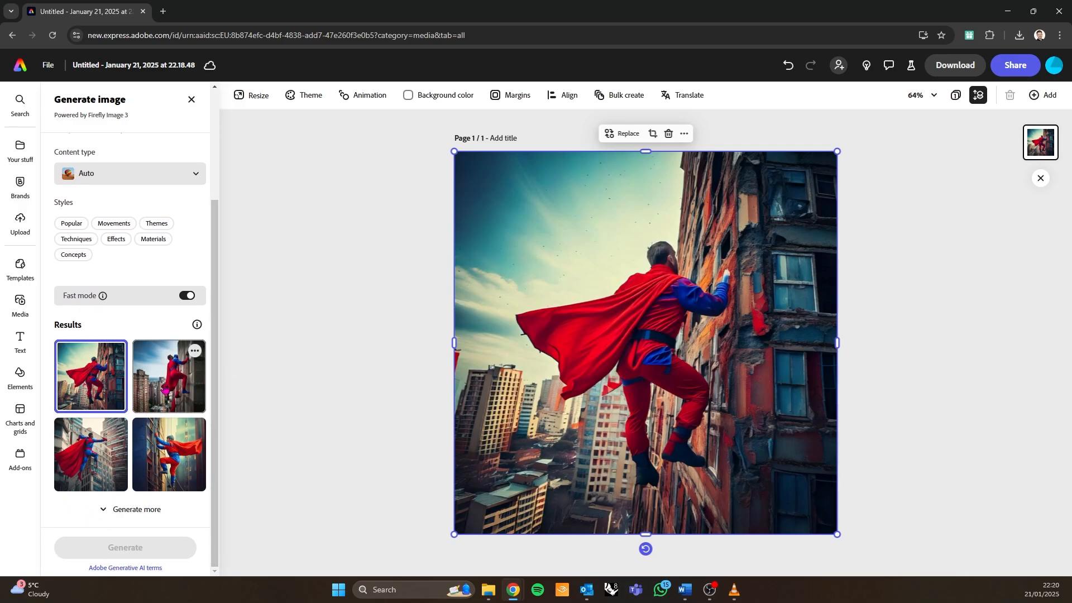
# - Compare the superhero results on the page and pick the third one, with the large red cape spread between tall buildings
pyautogui.click(165, 390)
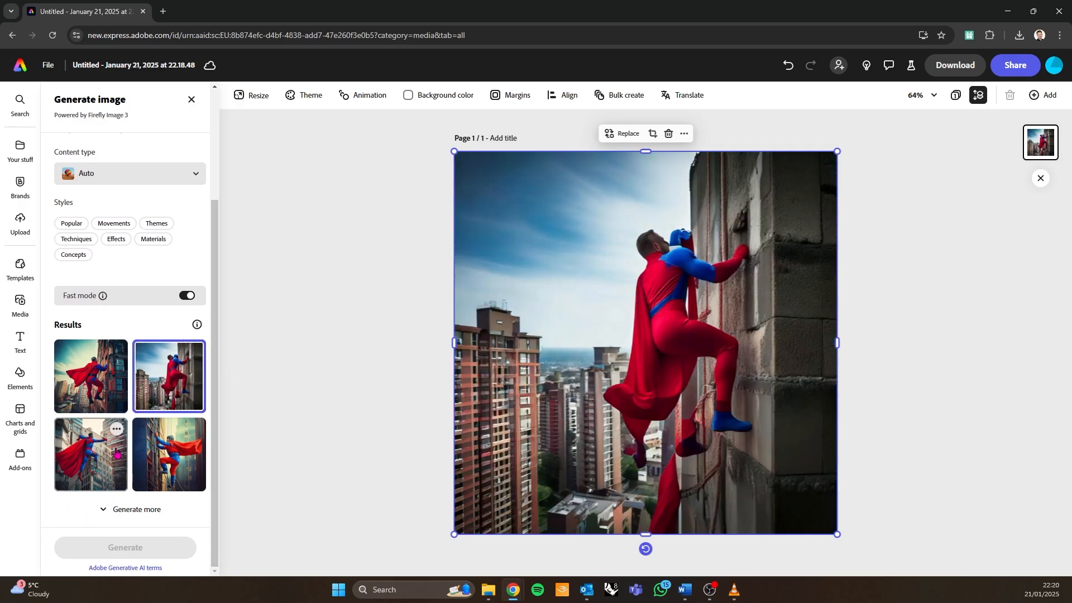
pyautogui.click(101, 441)
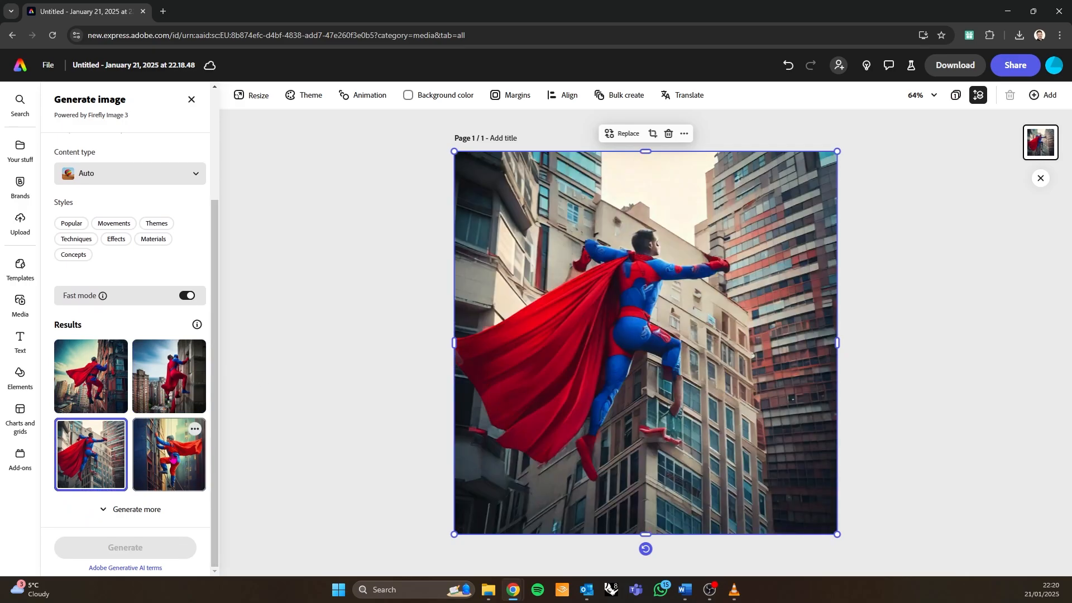
pyautogui.click(169, 455)
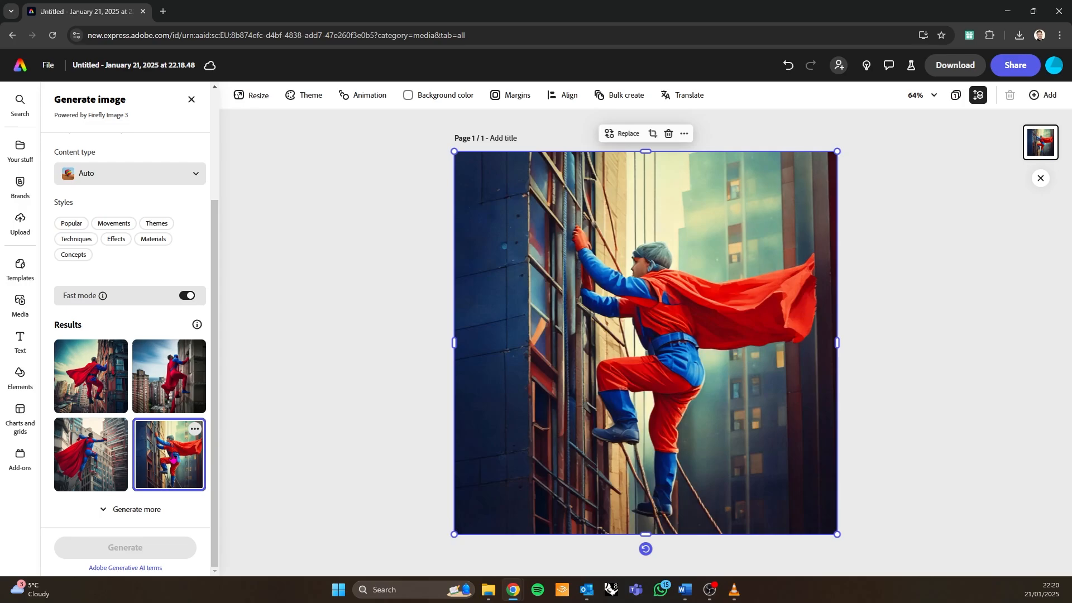
pyautogui.click(92, 464)
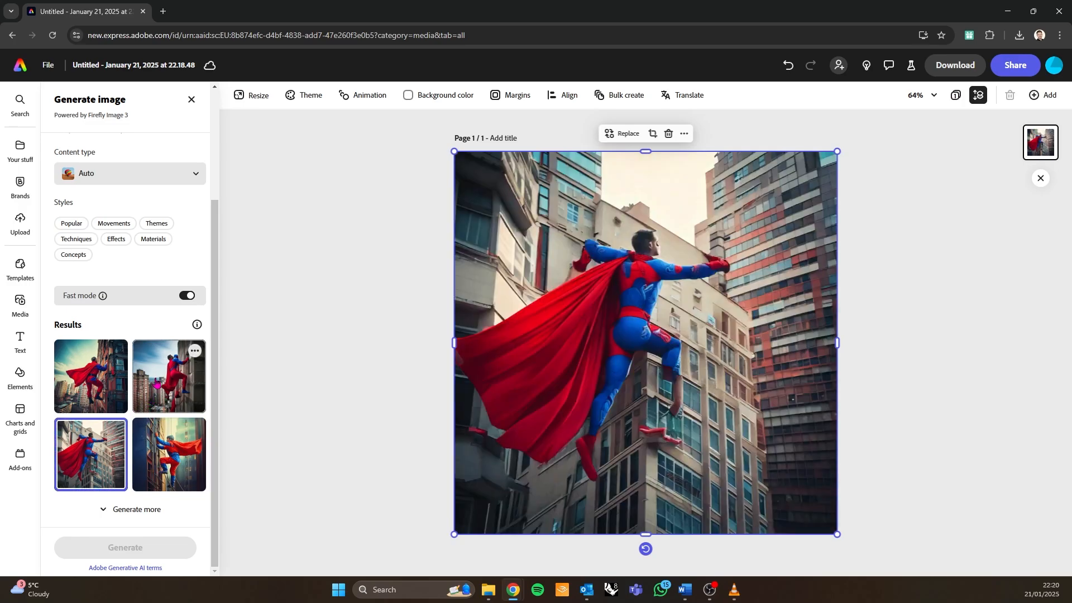
# - Replace the image prompt with "a modern cabin in the woods, made from wood and glass"
pyautogui.scroll(3, 127, 420)
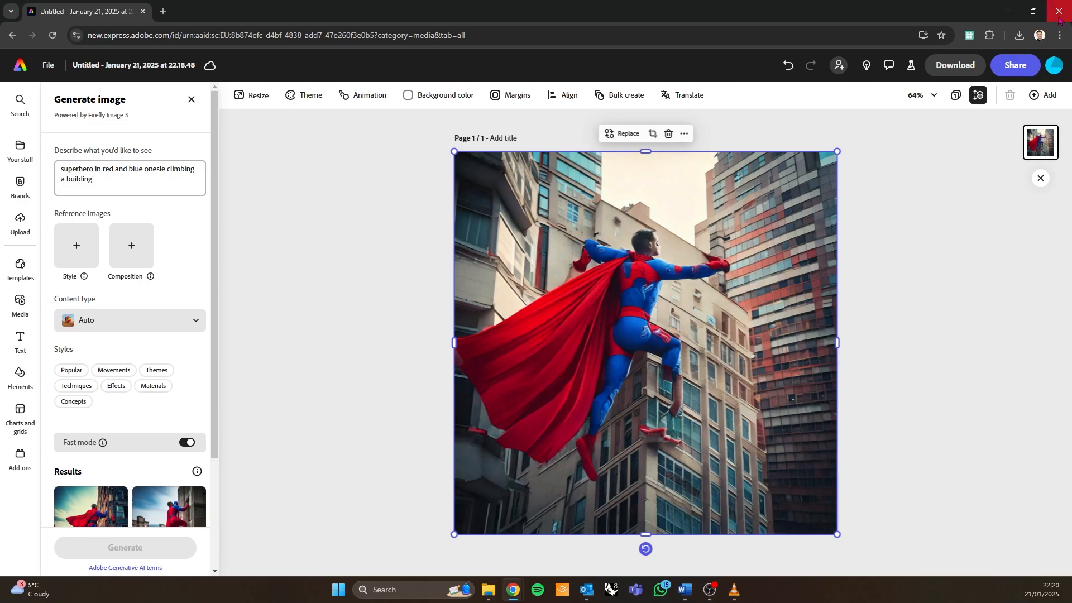
pyautogui.moveTo(96, 189); pyautogui.dragTo(24, 177)
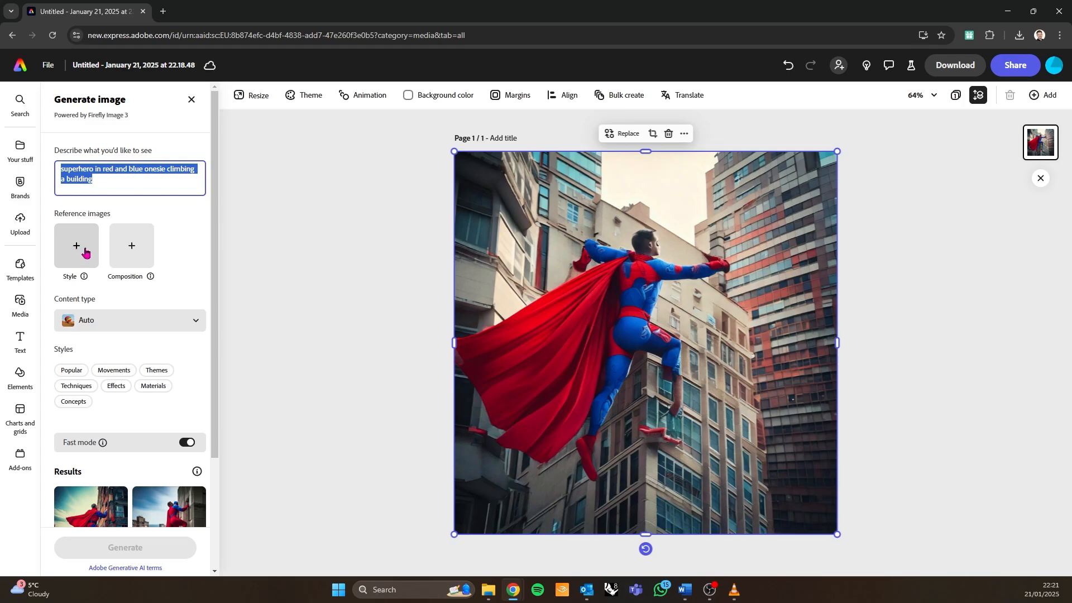
pyautogui.click(106, 184)
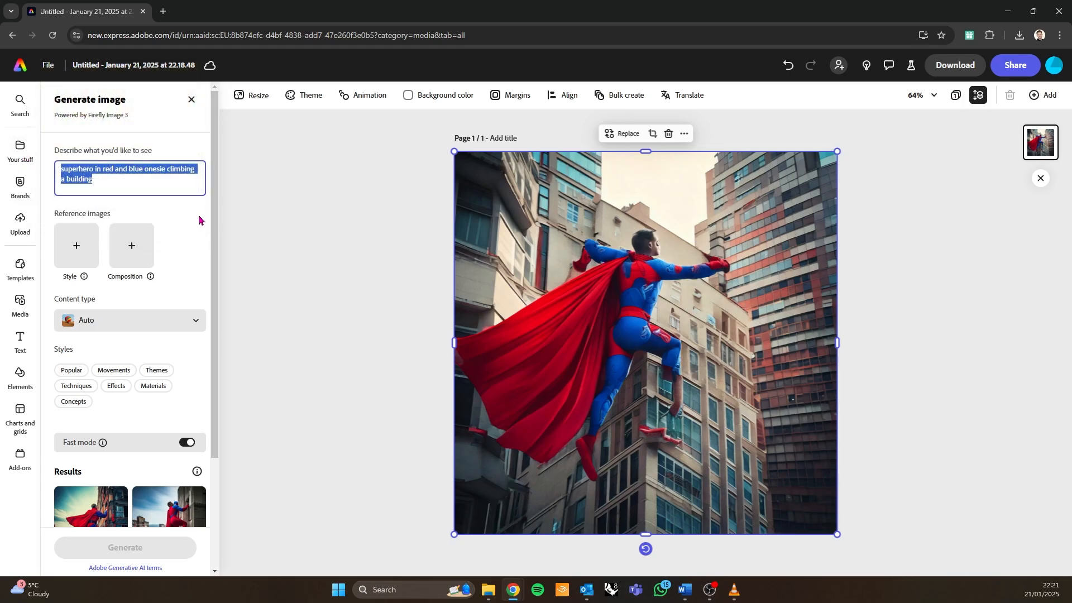
pyautogui.write('a cabin ')
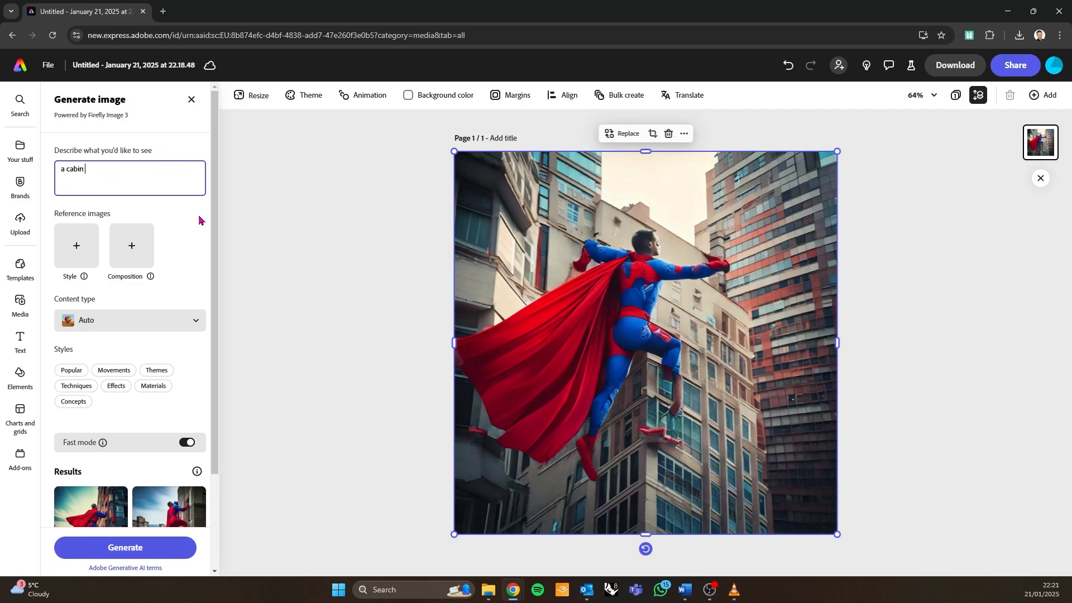
pyautogui.write('in the woods')
pyautogui.write('modern')
pyautogui.click(177, 178)
pyautogui.write(', made from wood and glass')
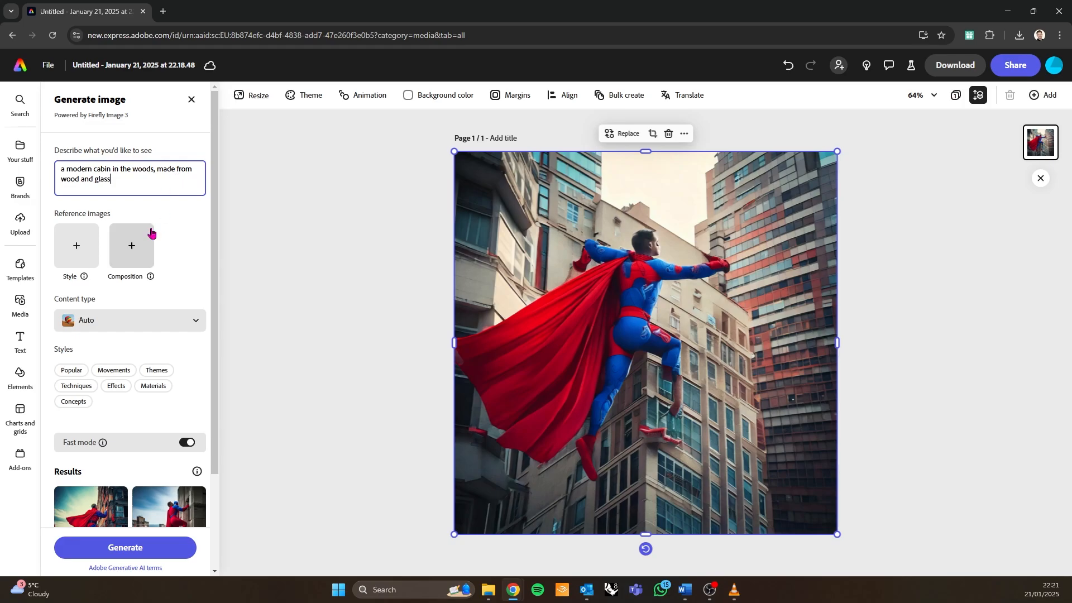
# - Add 2.jpg from the Sketches for BA1 folder on the Desktop as the composition reference image
pyautogui.click(135, 250)
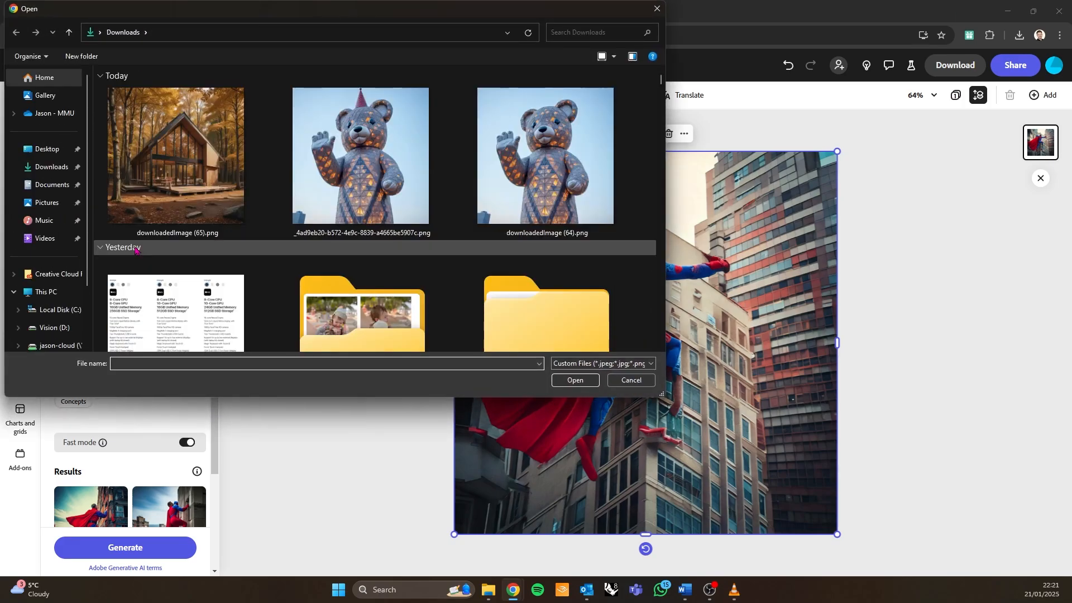
pyautogui.click(48, 159)
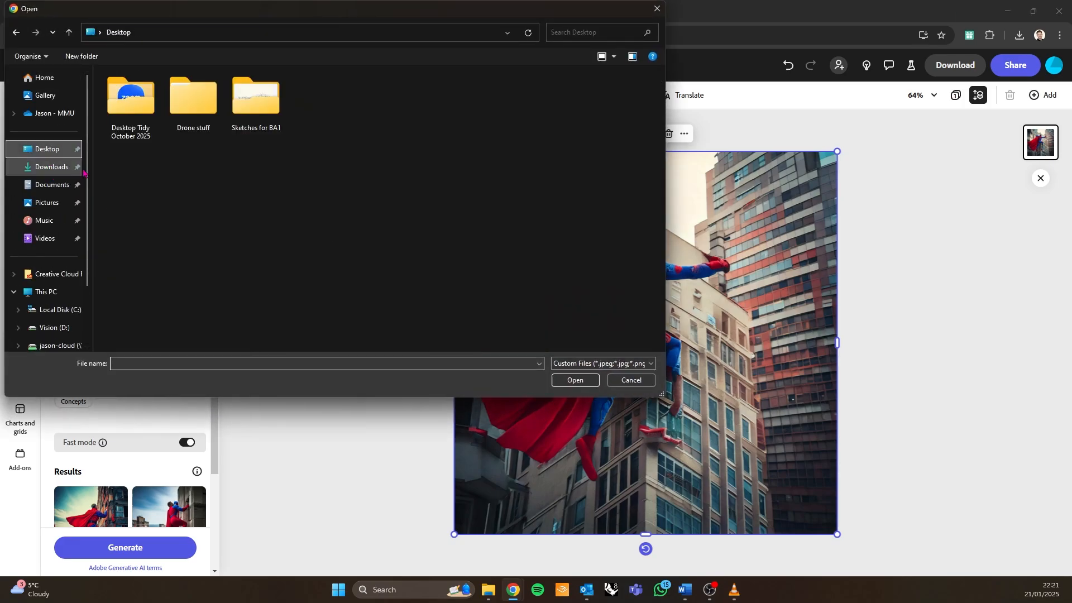
pyautogui.doubleClick(266, 106)
pyautogui.click(189, 103)
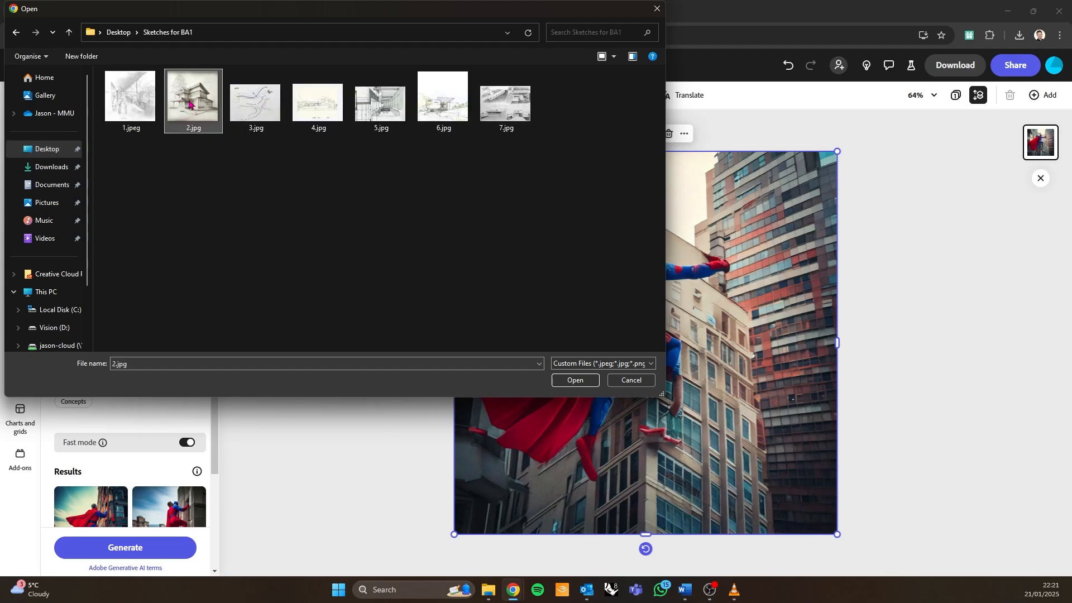
pyautogui.click(575, 380)
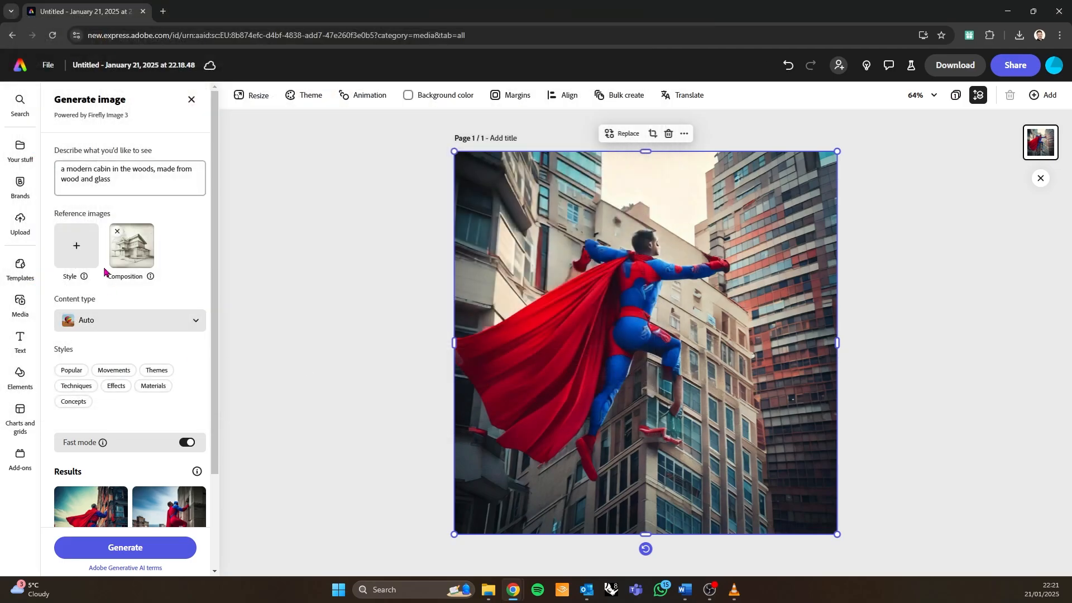
# - Add downloadedImage (65).png from Downloads as the style reference and generate the cabin images
pyautogui.click(78, 249)
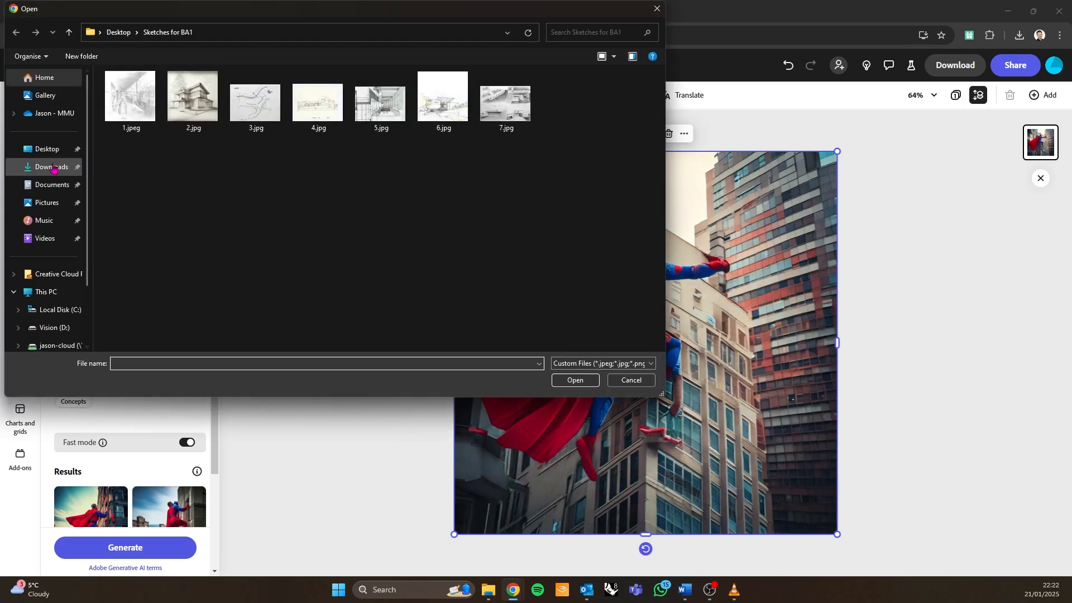
pyautogui.click(51, 167)
pyautogui.click(173, 161)
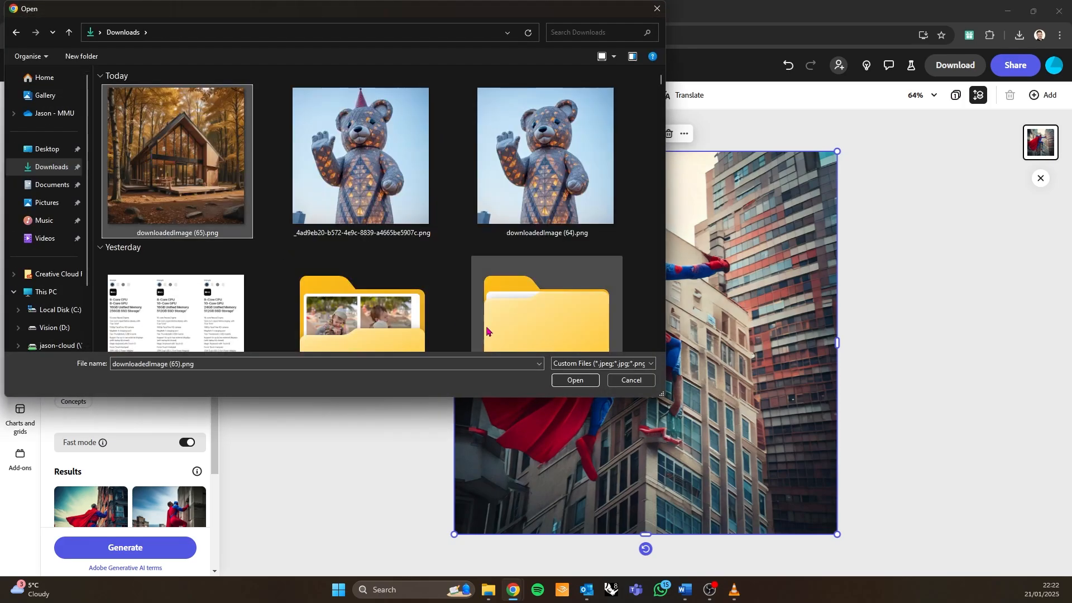
pyautogui.click(577, 380)
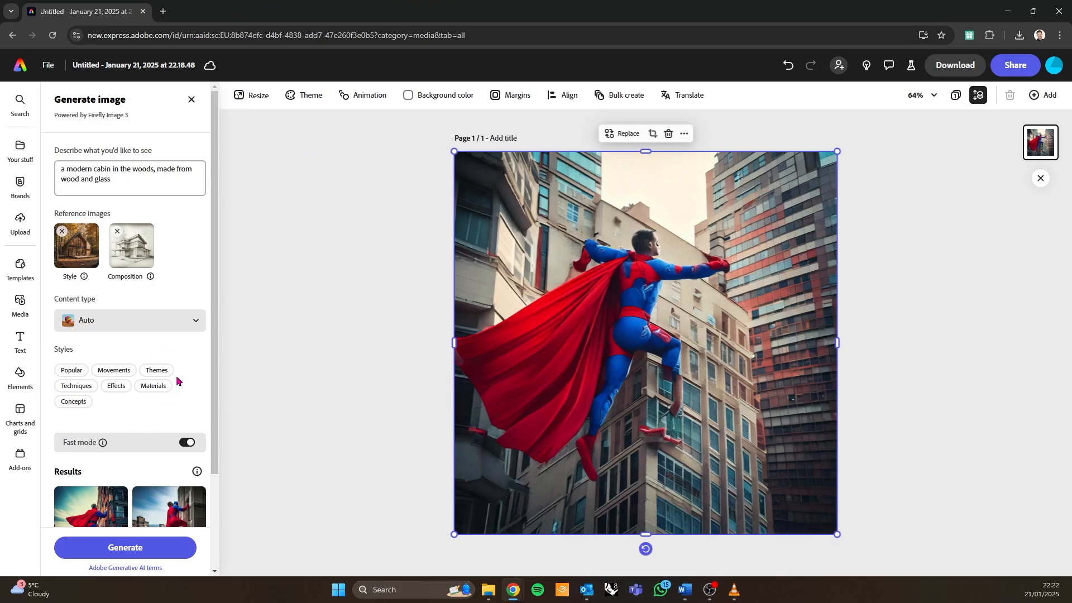
pyautogui.scroll(-2, 175, 386)
pyautogui.click(137, 548)
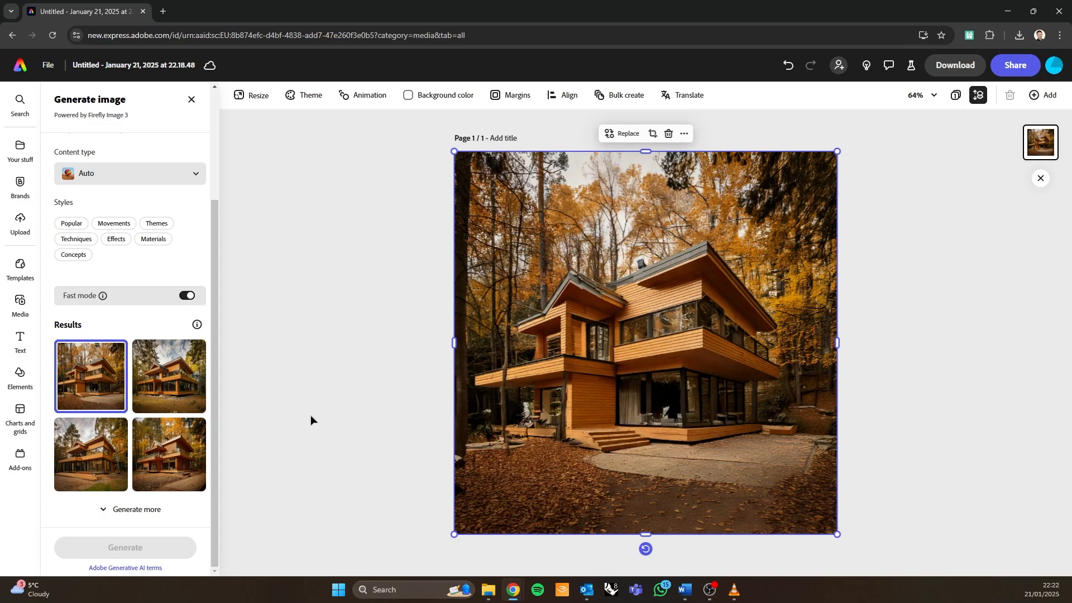
# - Compare the generated cabin results on the page and pick the first one, with steps leading up to the terrace
pyautogui.click(171, 379)
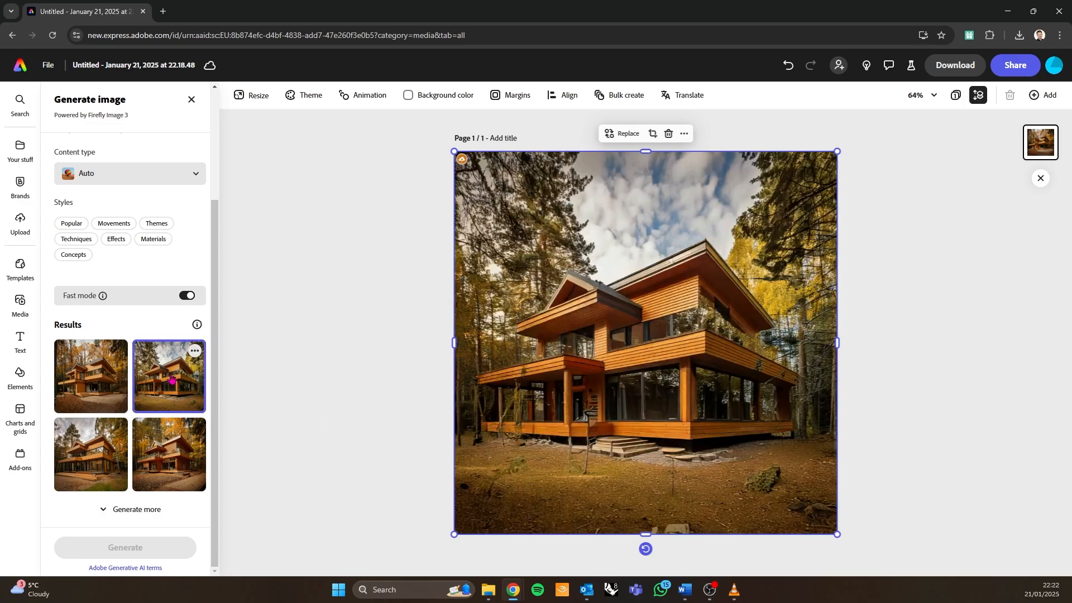
pyautogui.click(172, 455)
pyautogui.click(91, 459)
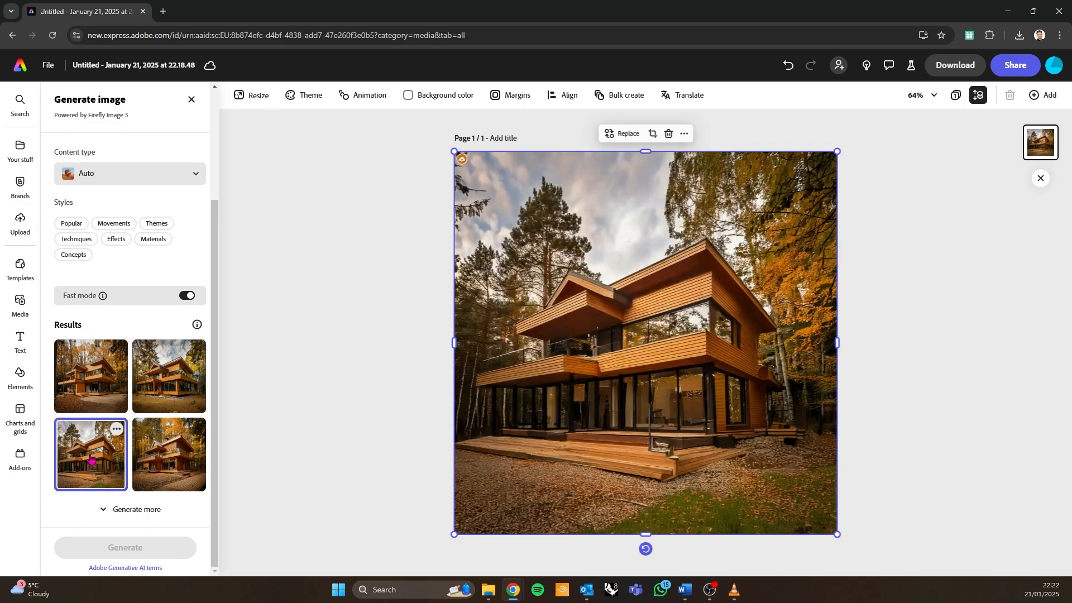
pyautogui.click(91, 394)
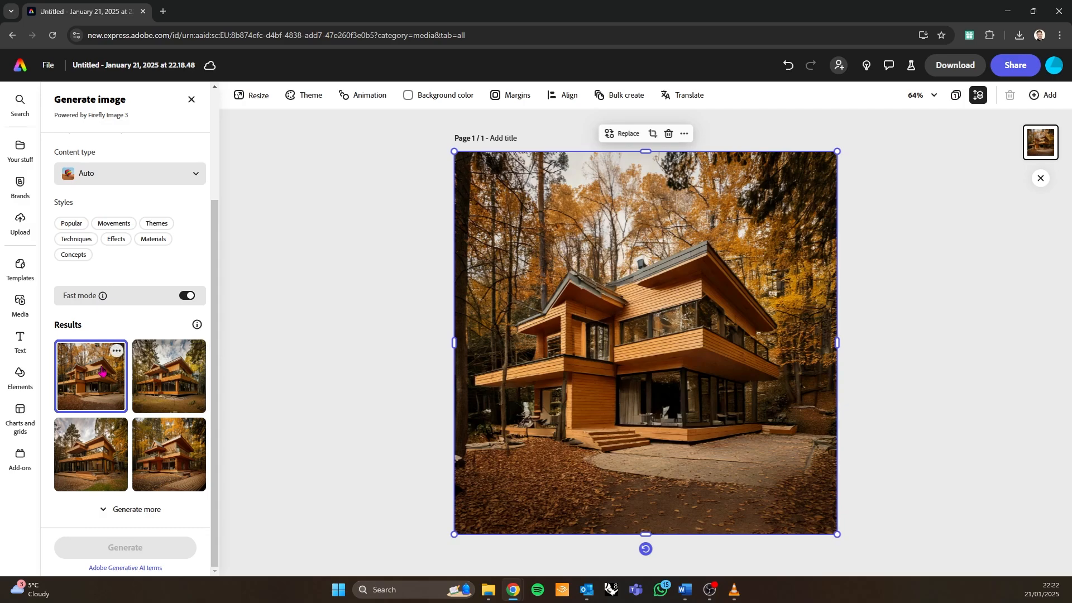
# - Look through the content type options for image generation
pyautogui.scroll(2, 126, 274)
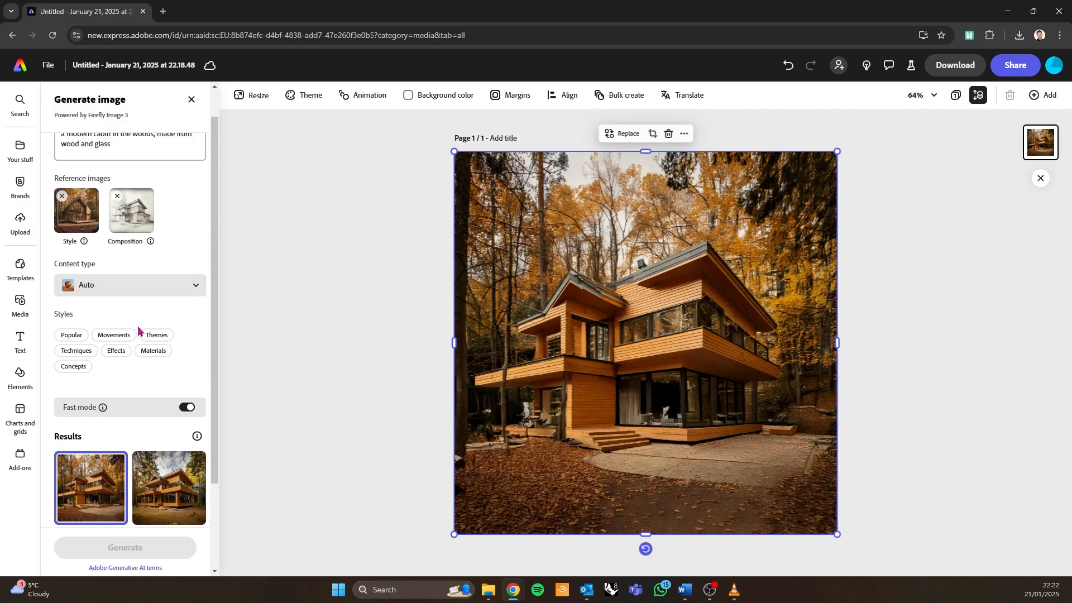
pyautogui.click(116, 293)
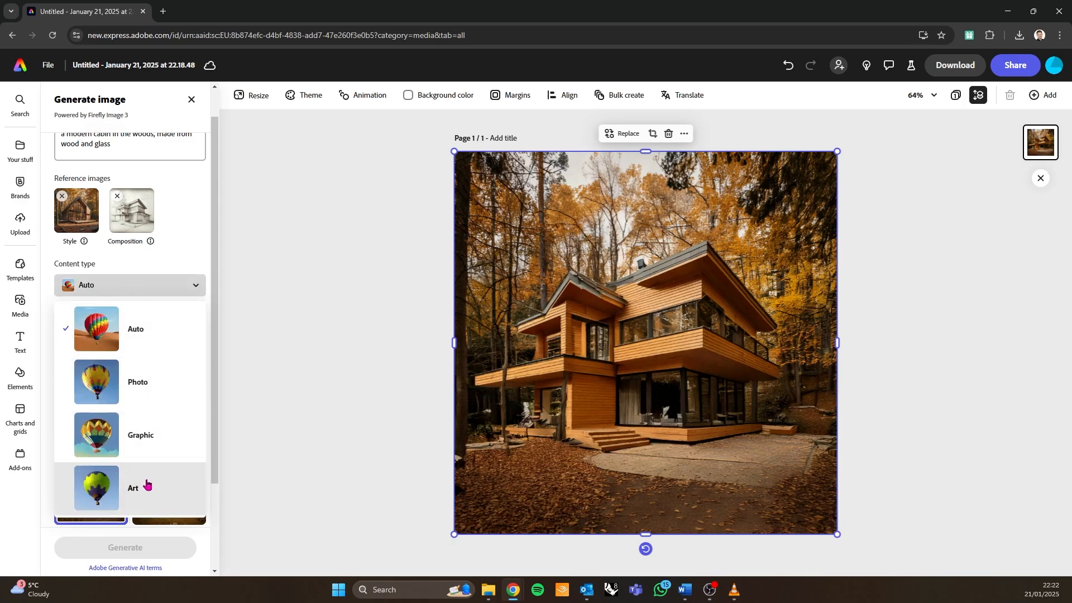
pyautogui.click(143, 292)
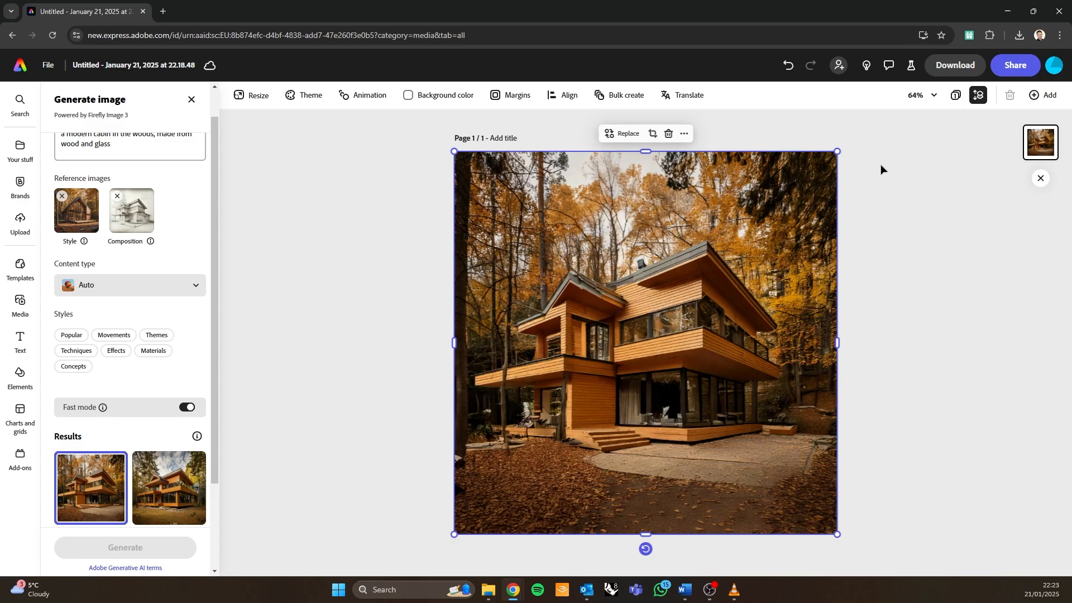
# - Download the cabin design in PNG format
pyautogui.click(957, 72)
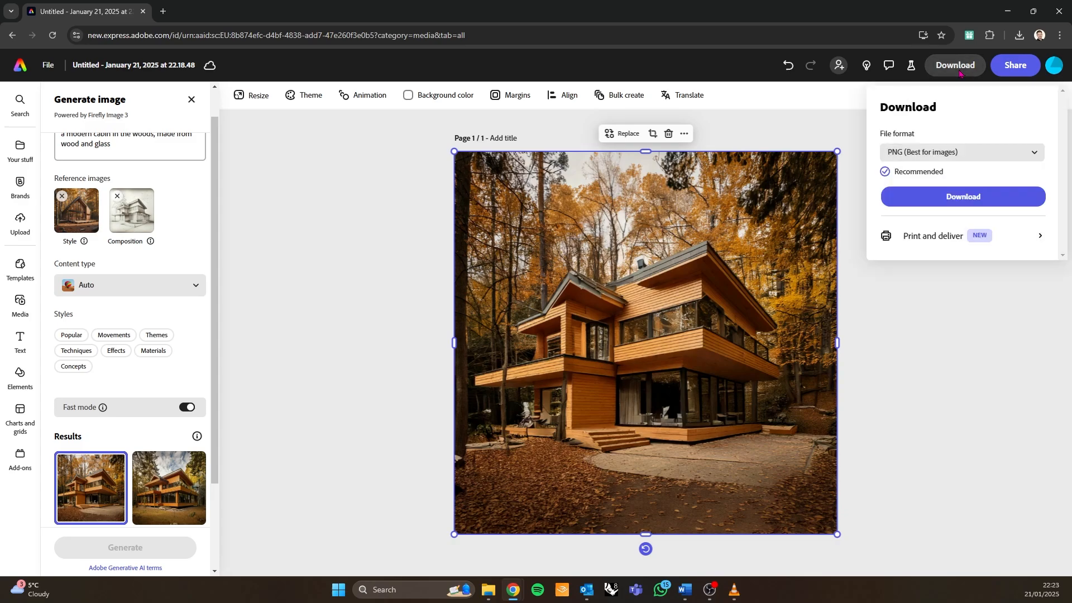
pyautogui.click(974, 155)
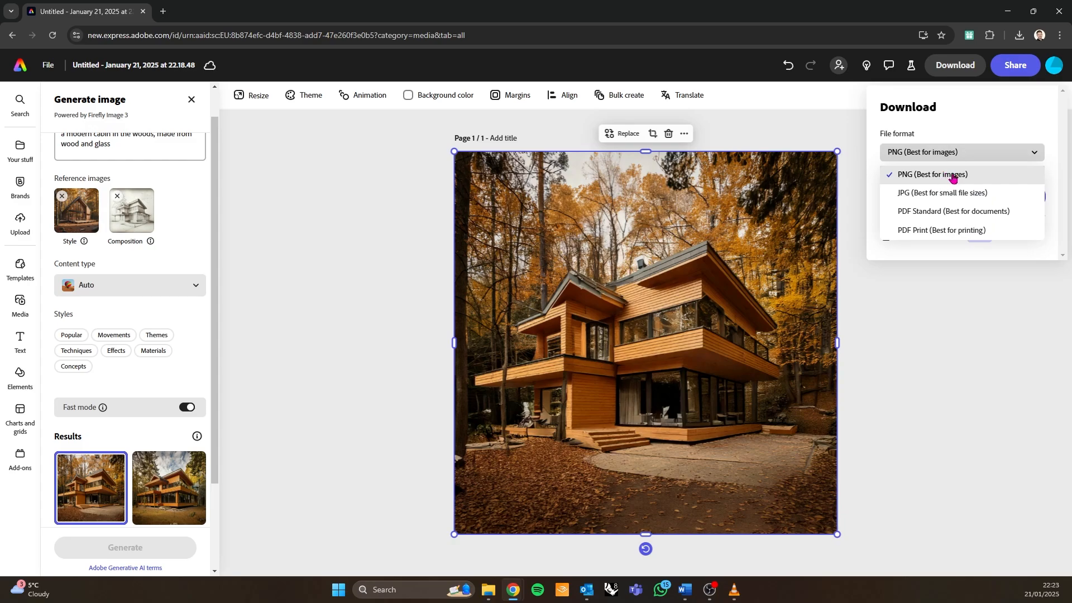
pyautogui.click(976, 175)
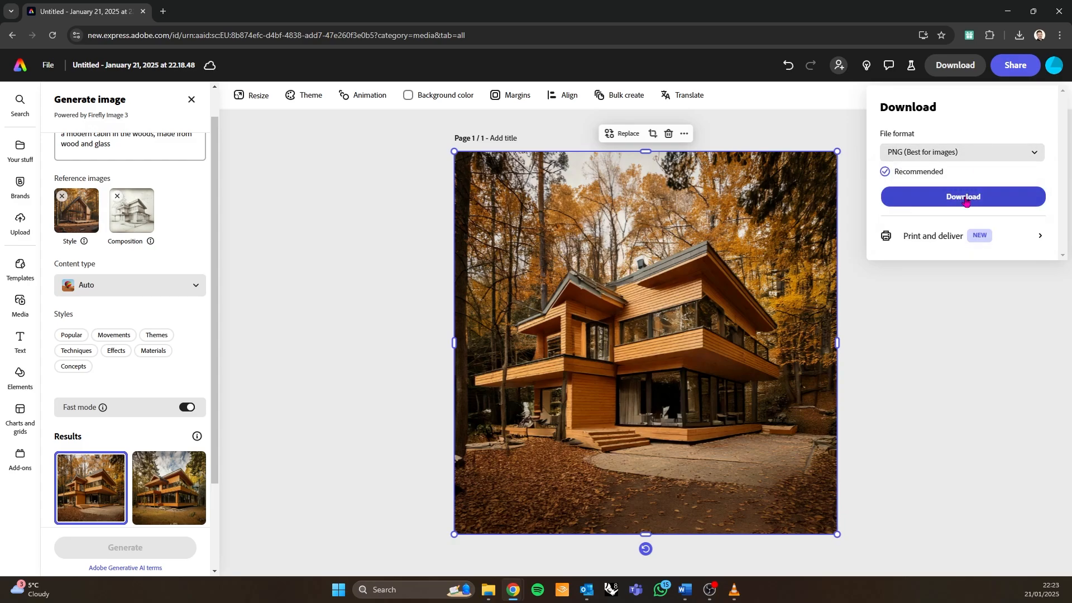
pyautogui.click(963, 197)
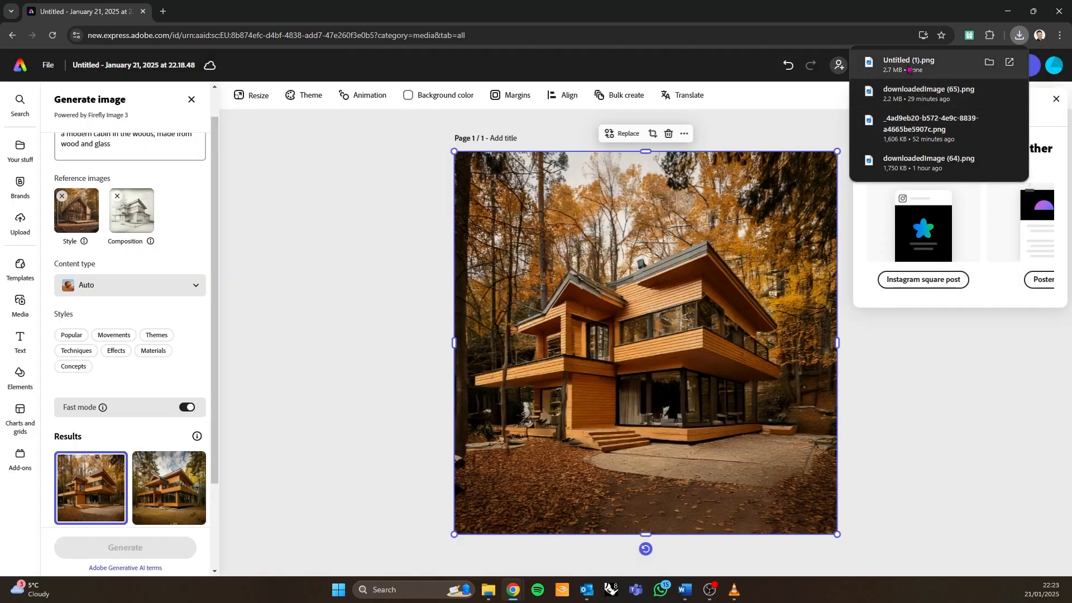
# - View the downloaded Untitled (1).png in a maximized image viewer, then return to the design and dismiss the download message
pyautogui.click(906, 65)
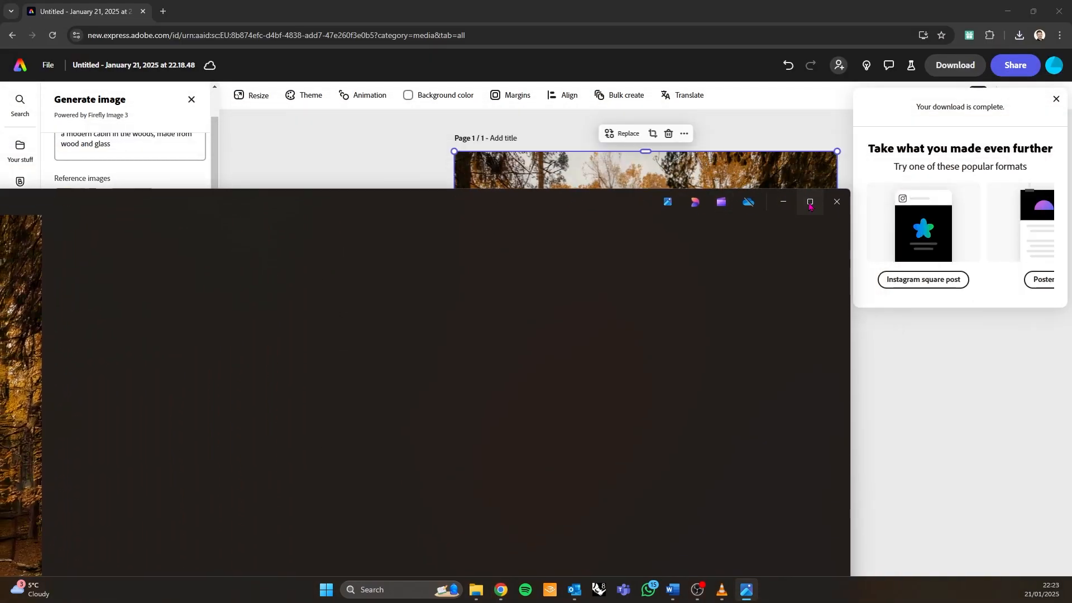
pyautogui.click(811, 202)
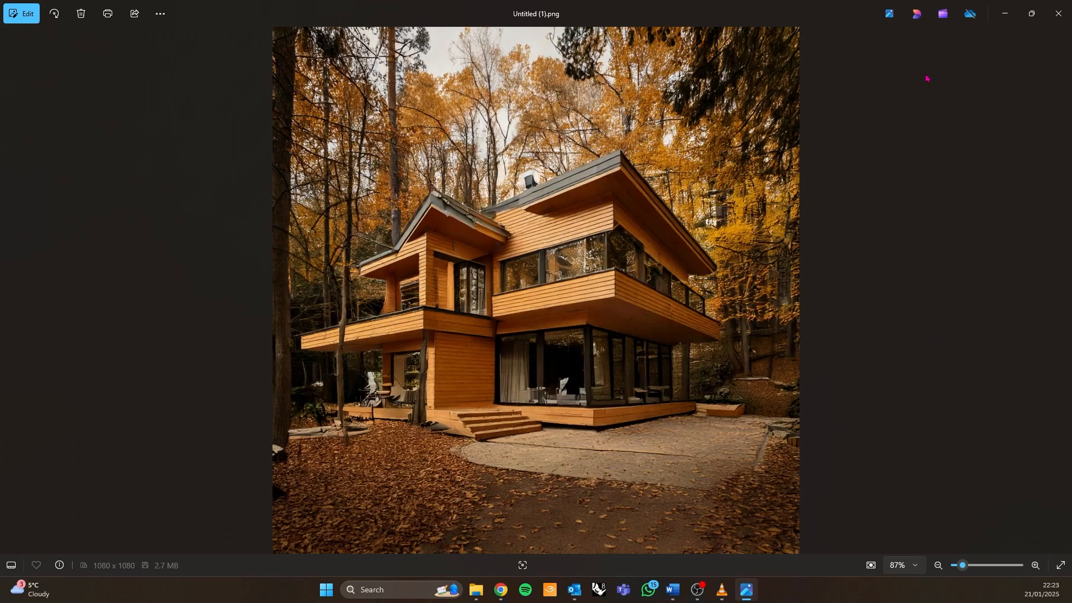
pyautogui.click(1060, 14)
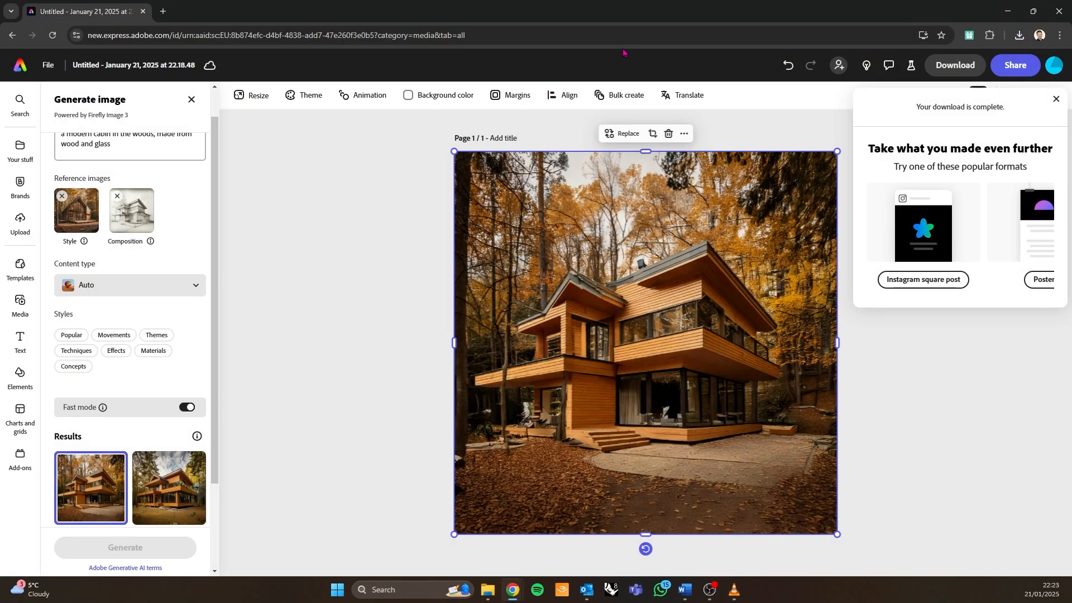
pyautogui.click(940, 334)
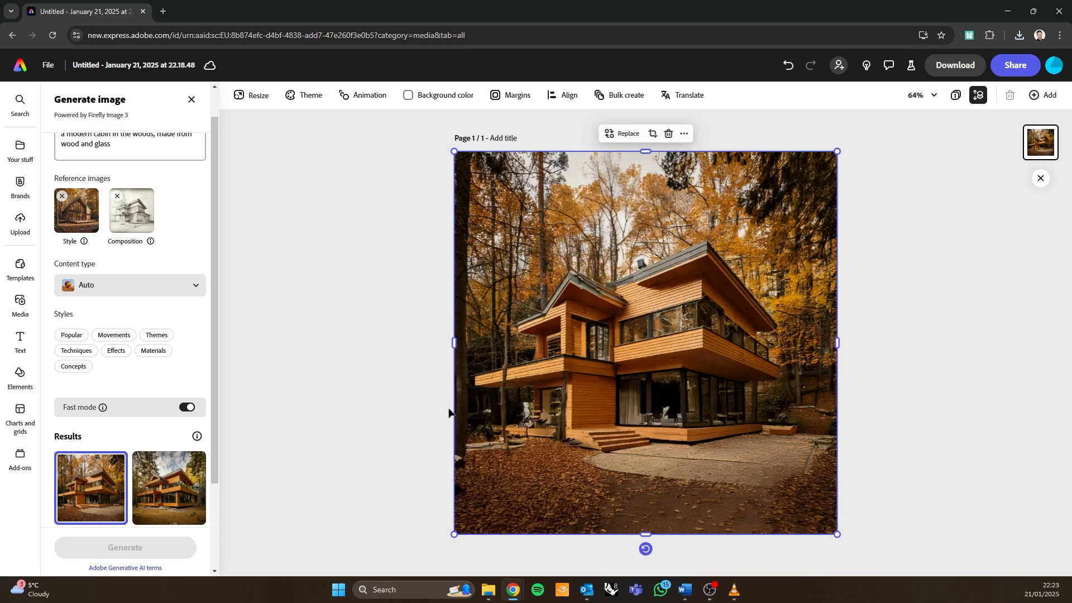
pyautogui.click(285, 368)
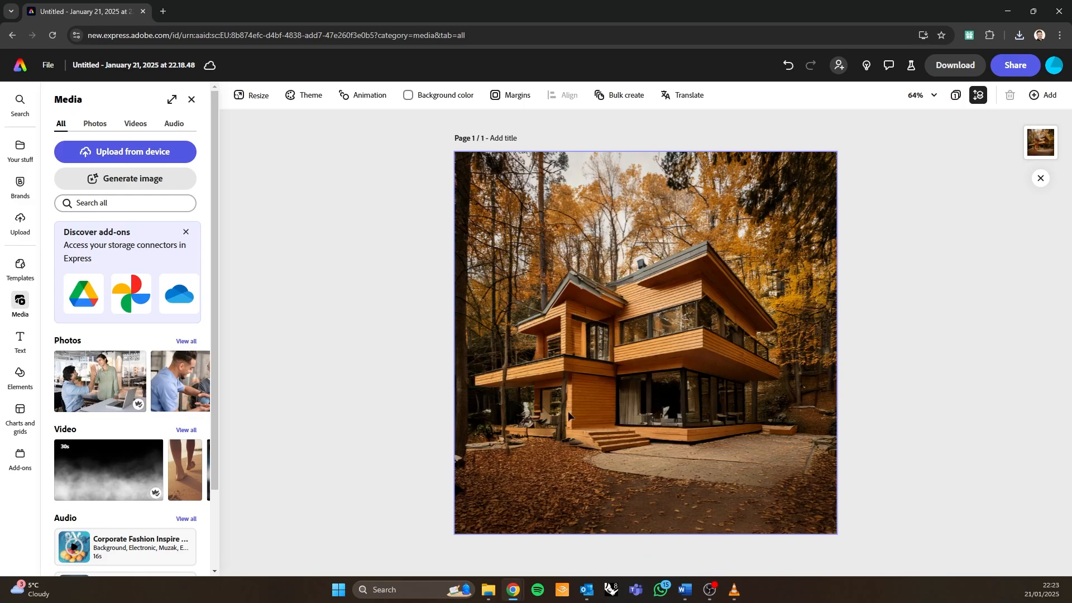
pyautogui.click(508, 362)
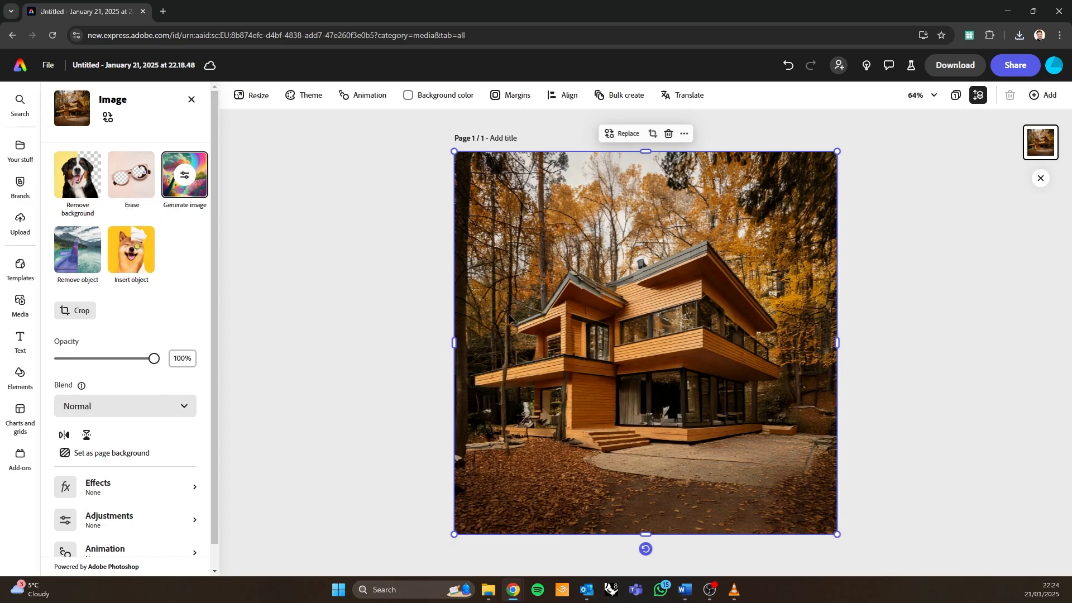
pyautogui.click(295, 333)
pyautogui.click(459, 430)
pyautogui.click(355, 364)
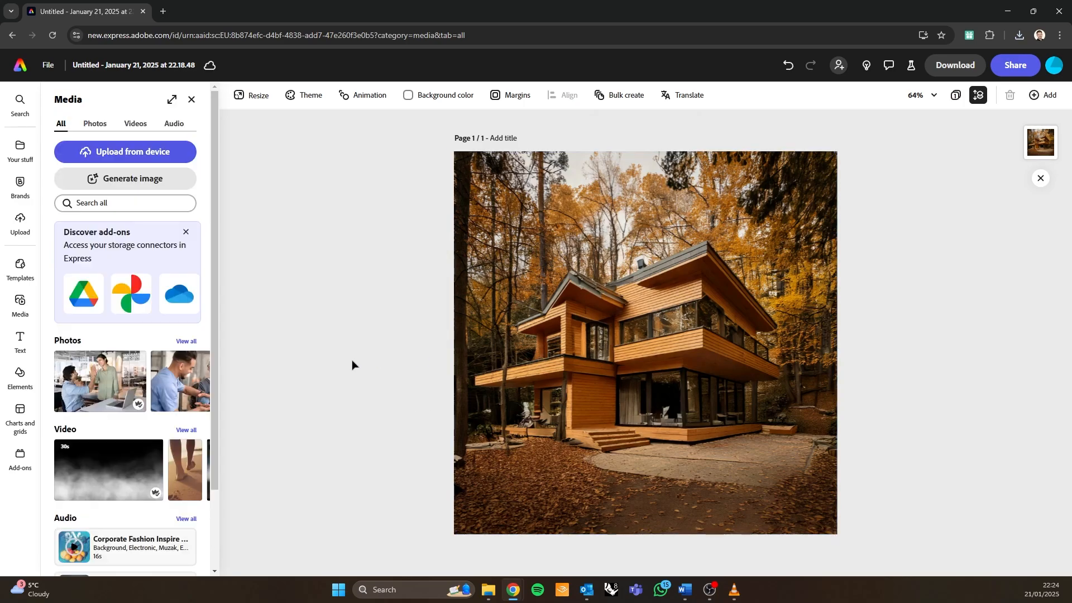
# - Duplicate the cabin image and move the copy so that it almost covers the original on the page
pyautogui.click(520, 358)
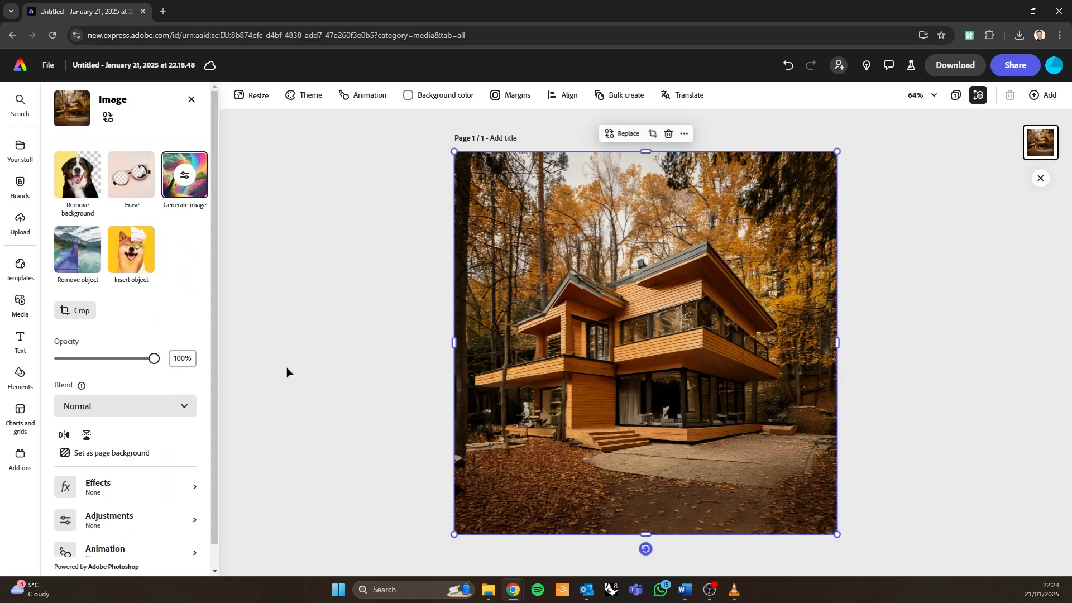
pyautogui.hotkey('ctrl', 'd')
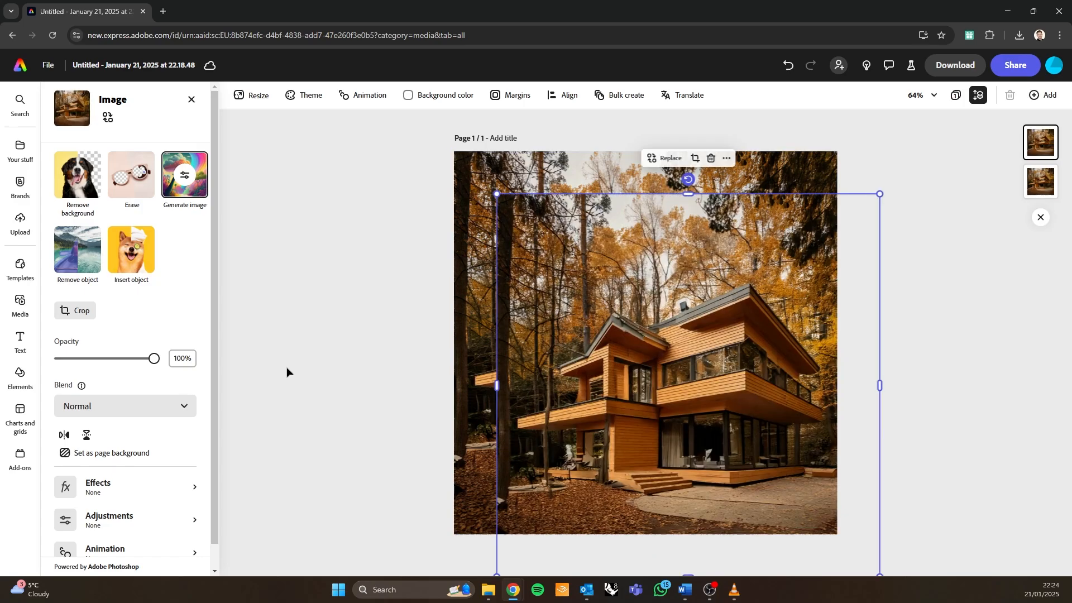
pyautogui.click(316, 371)
pyautogui.moveTo(583, 351); pyautogui.dragTo(526, 323)
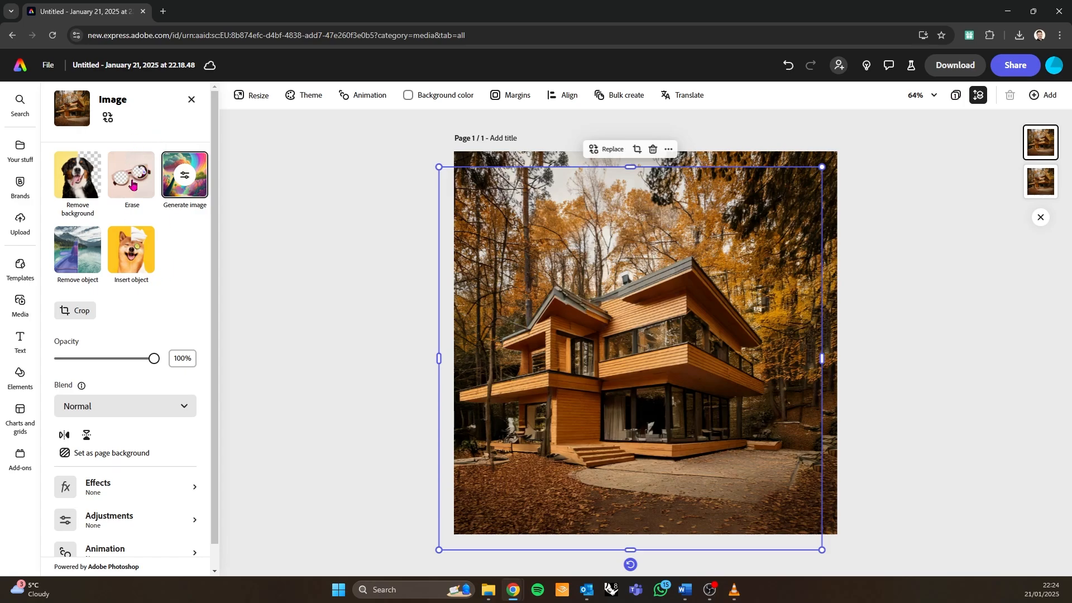
# - Change the duplicate's generation prompt to "a person walking away from the camera" and remove both the style and composition references
pyautogui.click(180, 175)
pyautogui.moveTo(133, 179); pyautogui.dragTo(1, 147)
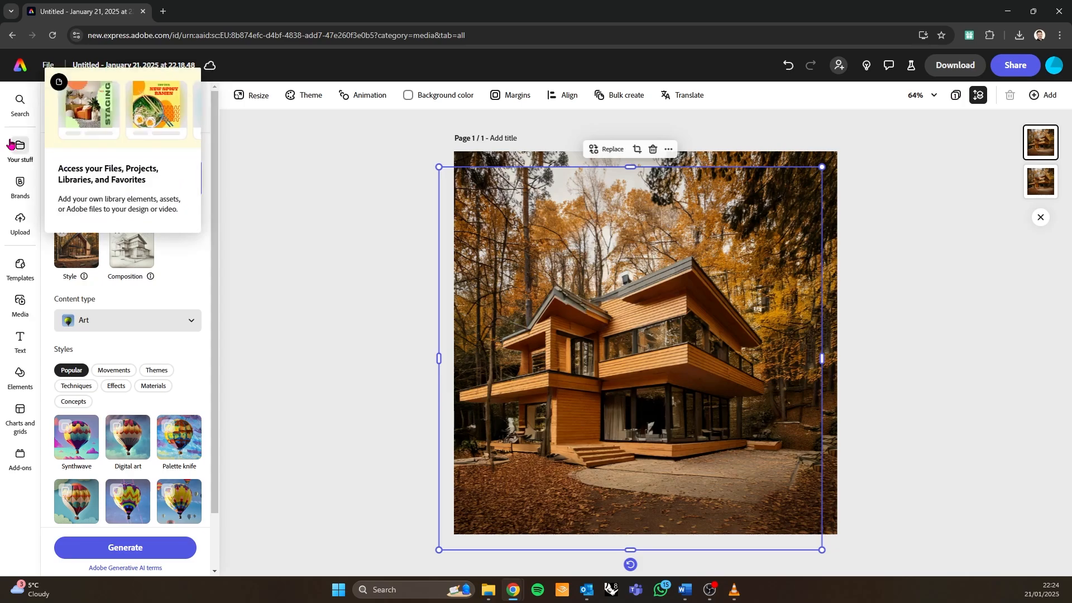
pyautogui.write('a person ')
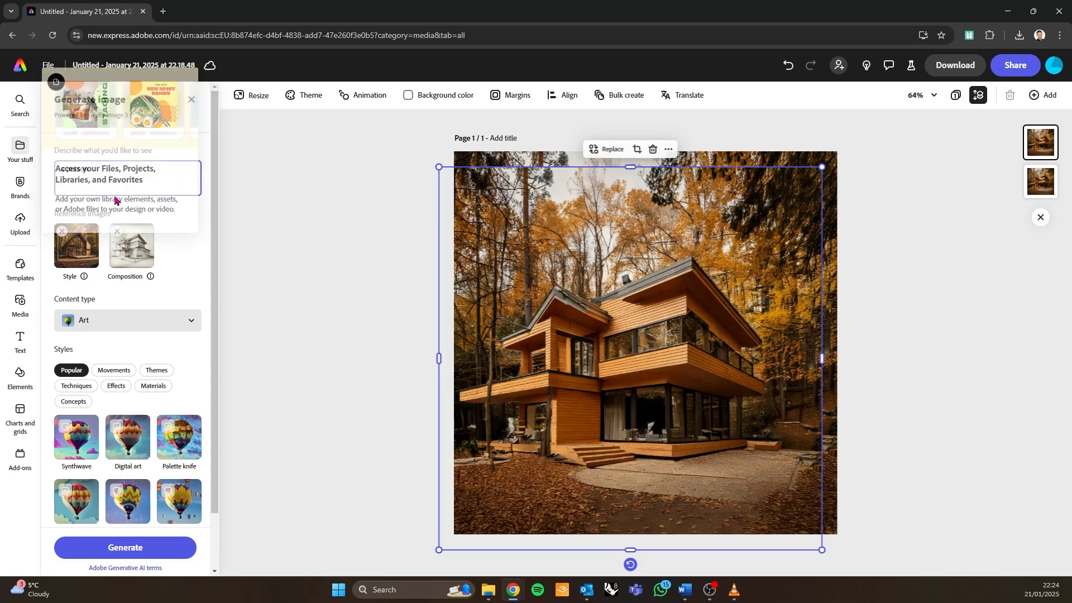
pyautogui.write('wal')
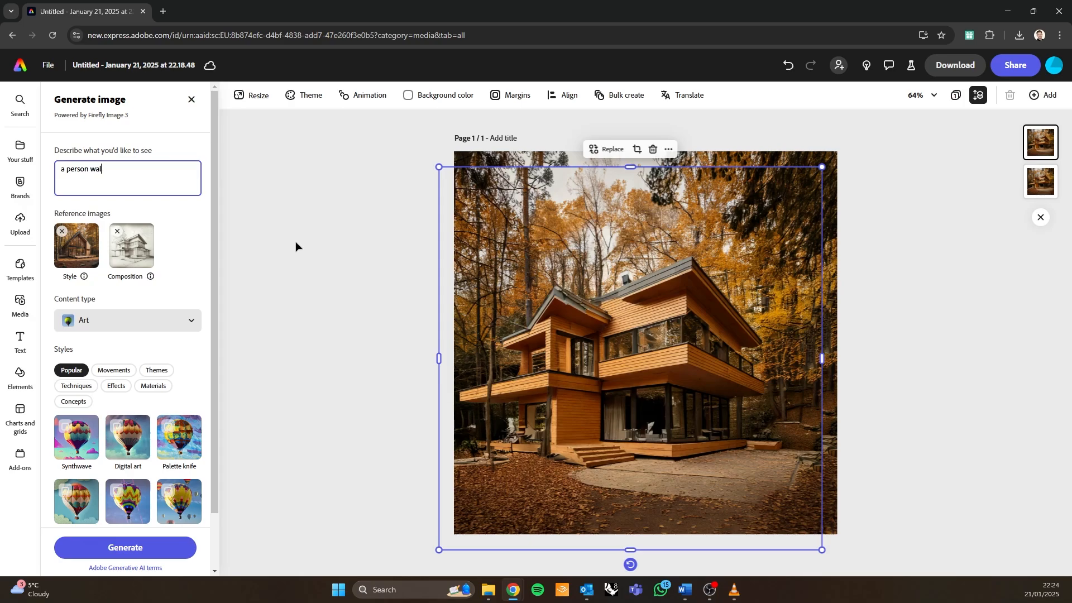
pyautogui.write('king away from the camera')
pyautogui.click(62, 231)
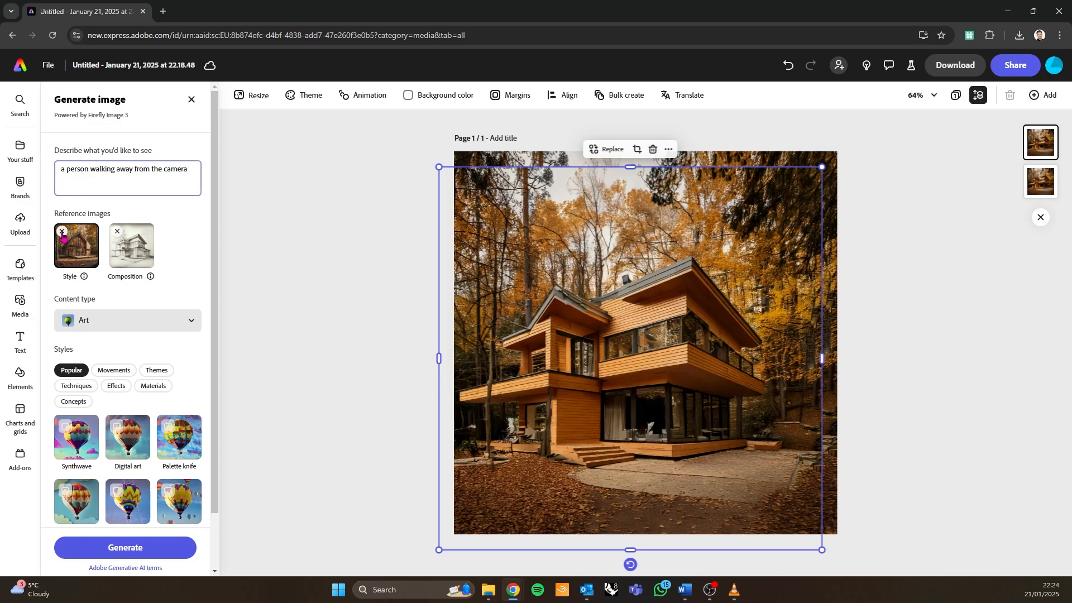
pyautogui.click(117, 233)
# - Set the content type to Photo and generate the images of the walking person
pyautogui.click(182, 329)
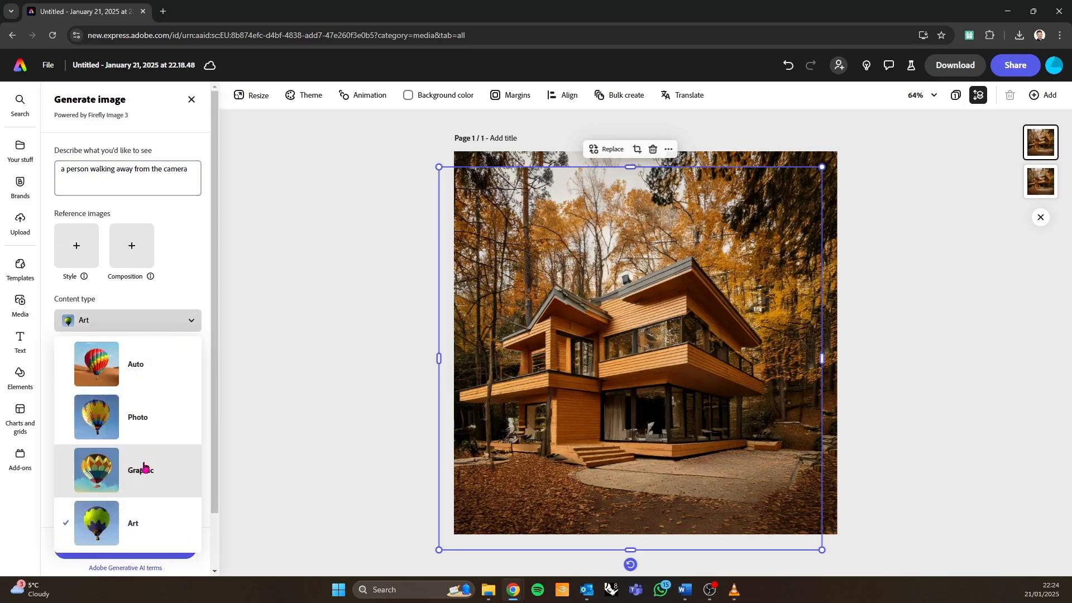
pyautogui.click(151, 432)
pyautogui.scroll(-1, 143, 335)
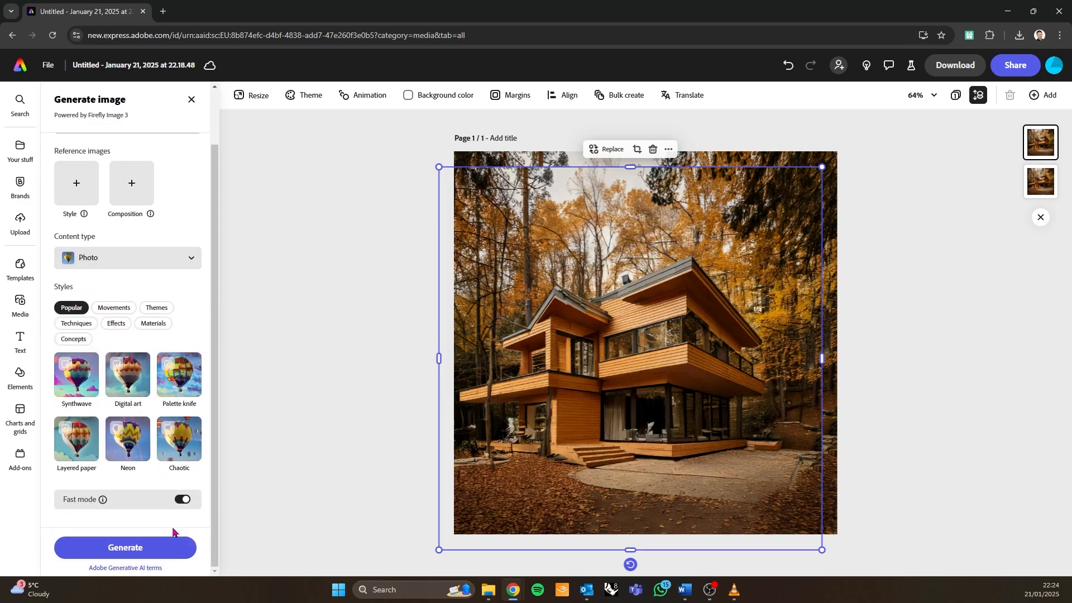
pyautogui.click(139, 551)
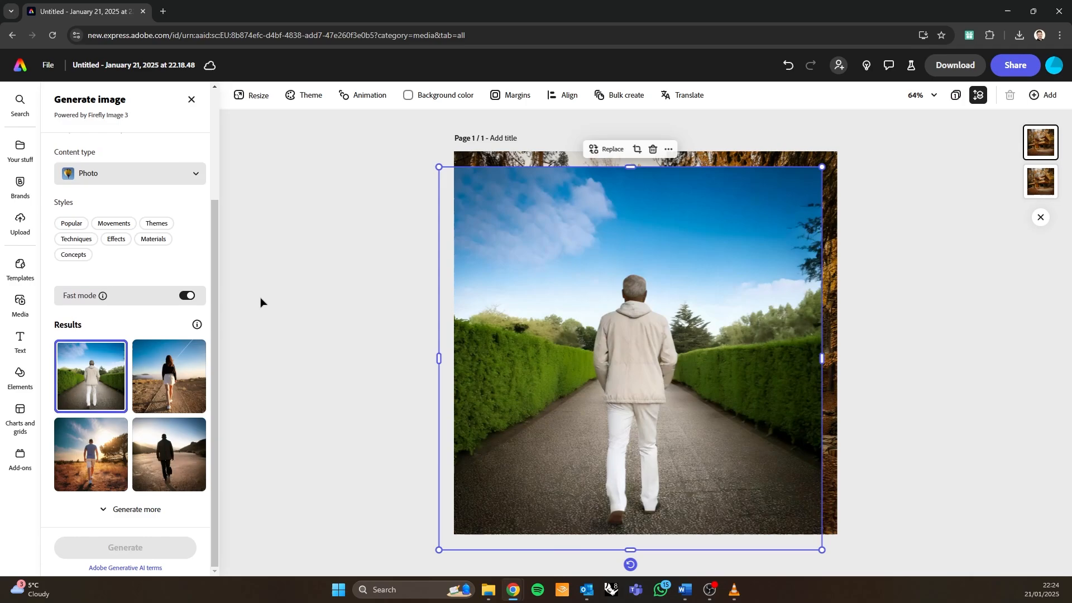
# - Reposition the walking man image so it almost covers the cabin, and remove its background
pyautogui.click(334, 340)
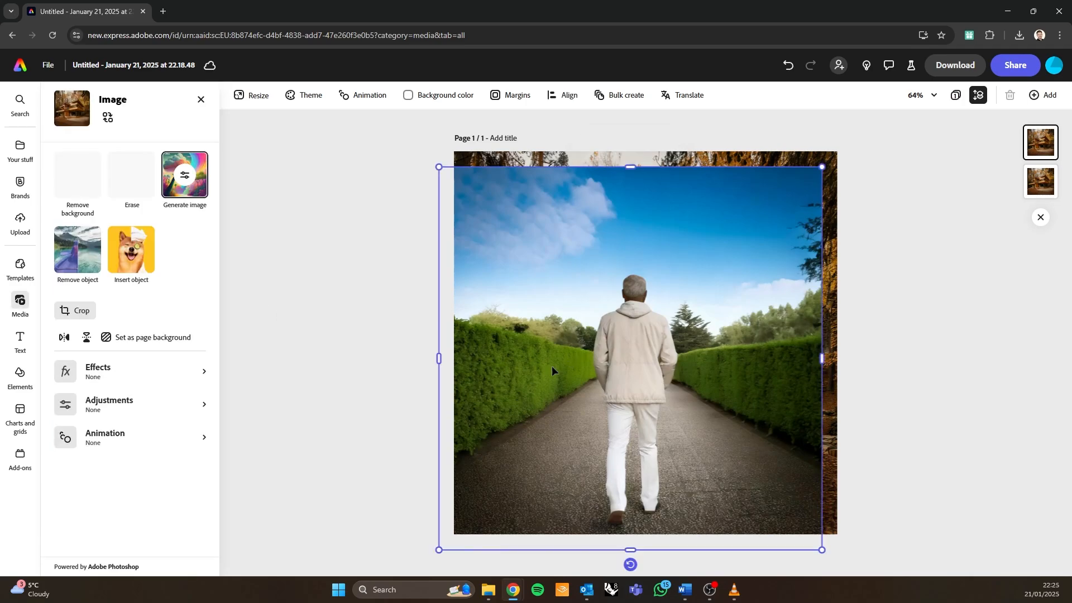
pyautogui.moveTo(552, 366); pyautogui.dragTo(362, 378)
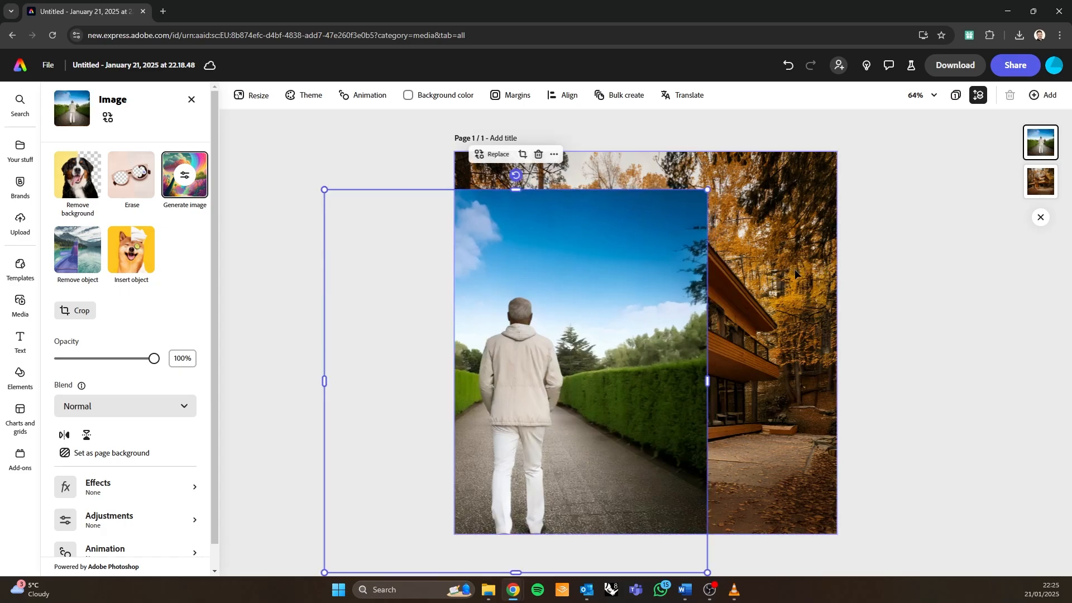
pyautogui.moveTo(536, 332); pyautogui.dragTo(662, 297)
pyautogui.click(656, 305)
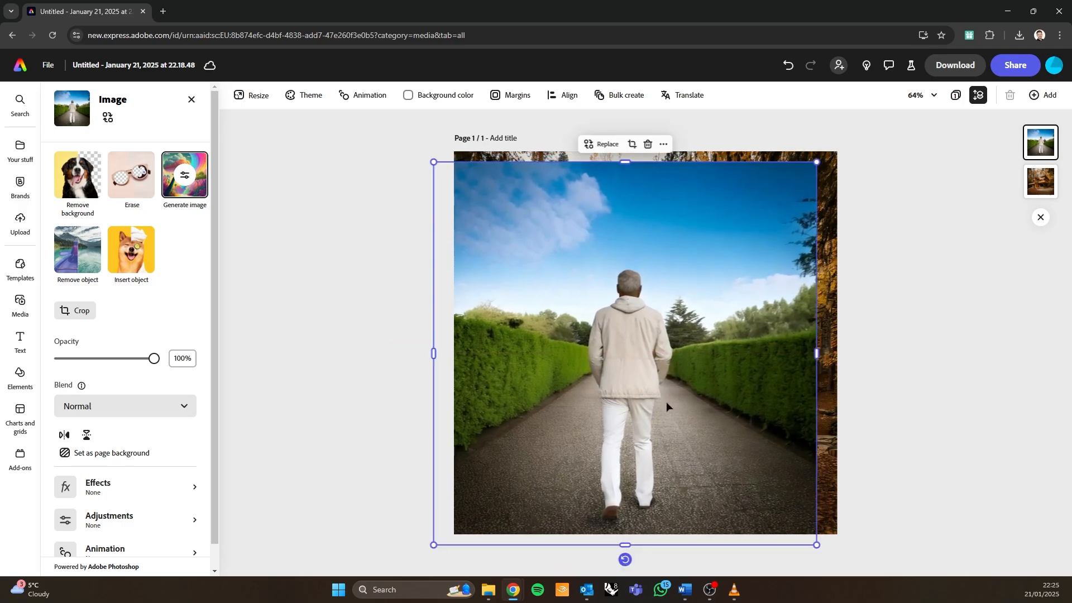
pyautogui.click(377, 288)
pyautogui.click(564, 299)
pyautogui.click(79, 188)
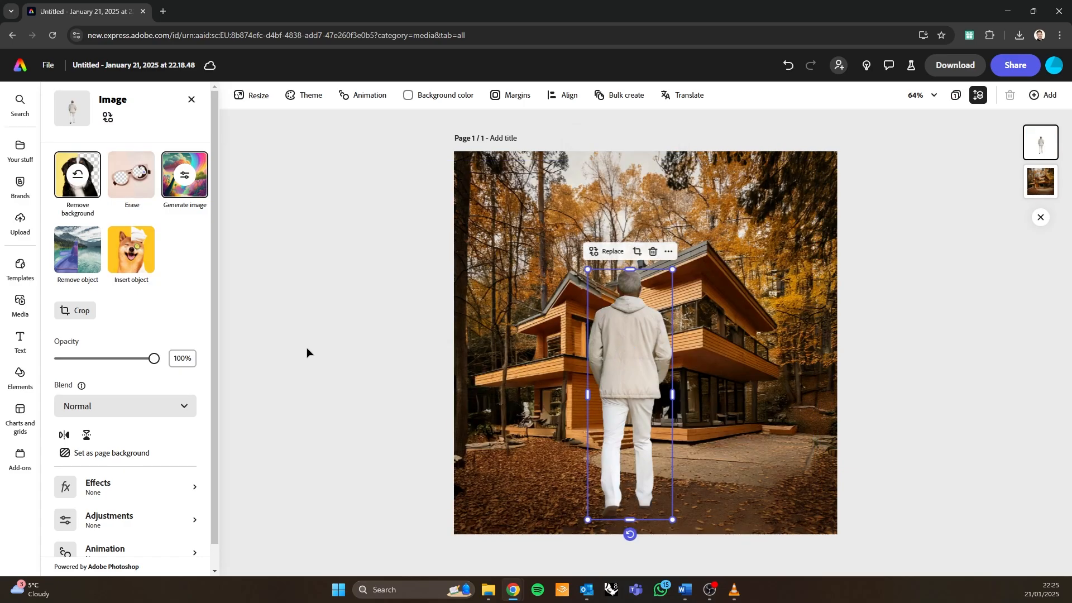
# - Scale the walking man down and place him on the leaf-covered path in front of the cabin's lower-right corner
pyautogui.click(310, 353)
pyautogui.moveTo(629, 368); pyautogui.dragTo(693, 369)
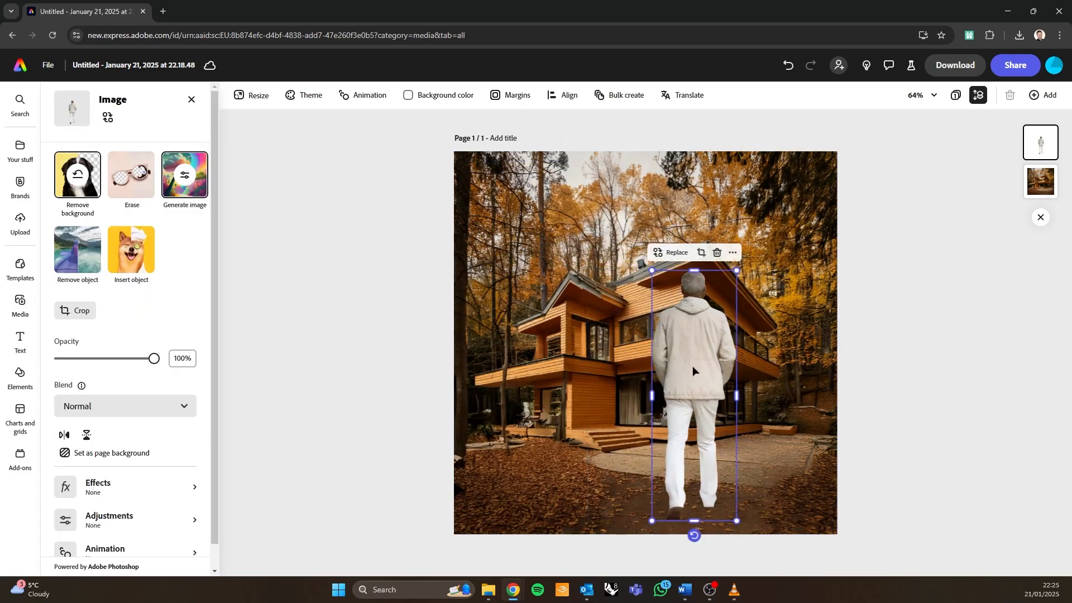
pyautogui.moveTo(651, 269); pyautogui.dragTo(690, 384)
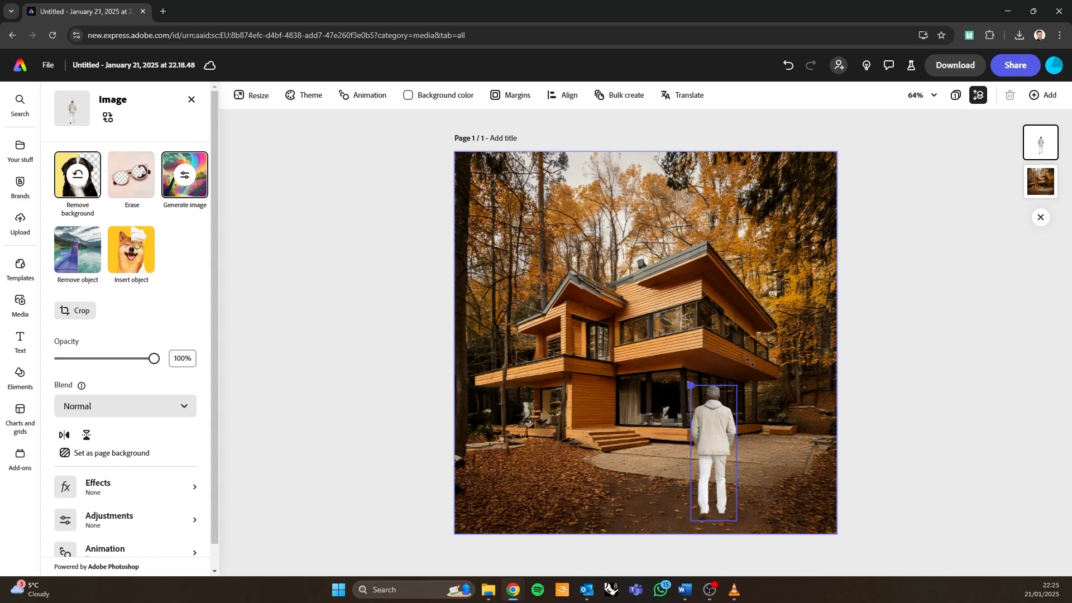
pyautogui.moveTo(711, 422); pyautogui.dragTo(722, 417)
pyautogui.moveTo(700, 517); pyautogui.dragTo(708, 495)
pyautogui.moveTo(726, 410); pyautogui.dragTo(729, 428)
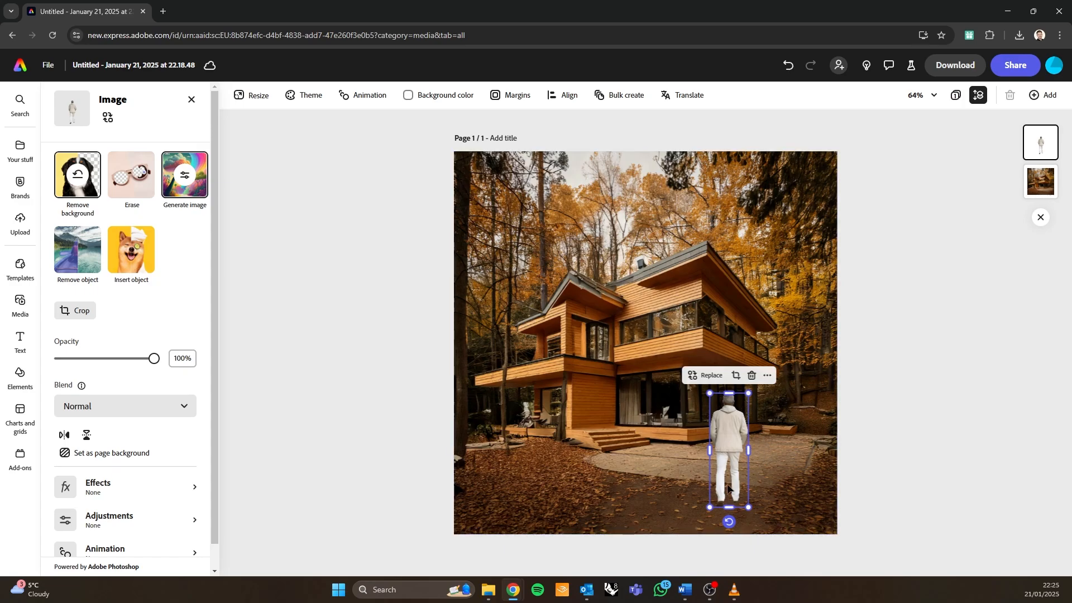
pyautogui.moveTo(708, 507); pyautogui.dragTo(703, 528)
pyautogui.click(821, 520)
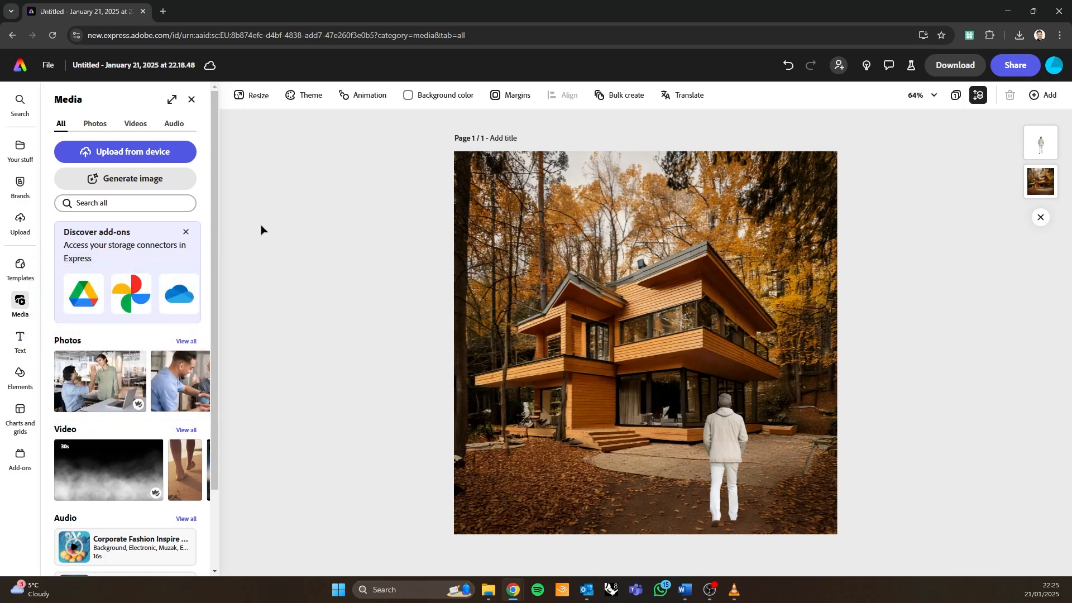
# - Leave the design to view the saved files in Your stuff, and return to the home page
pyautogui.click(20, 66)
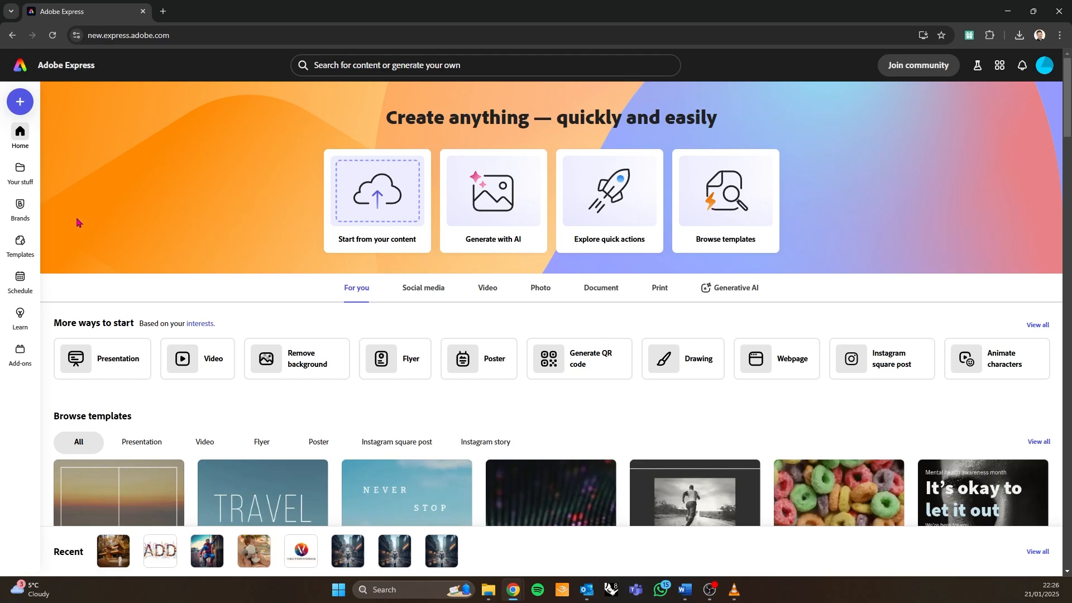
pyautogui.click(19, 174)
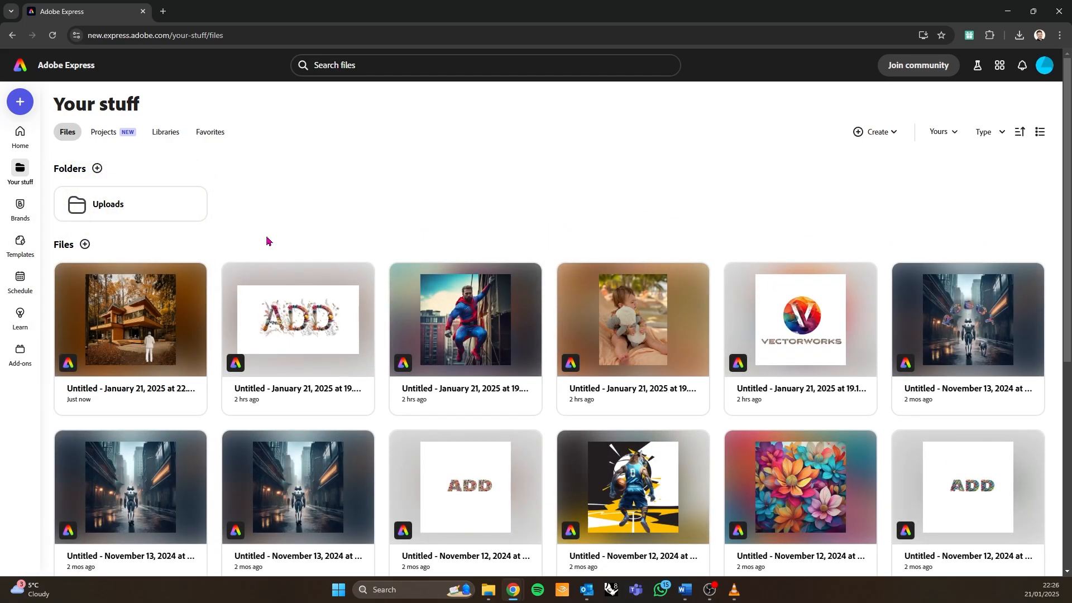
pyautogui.click(23, 140)
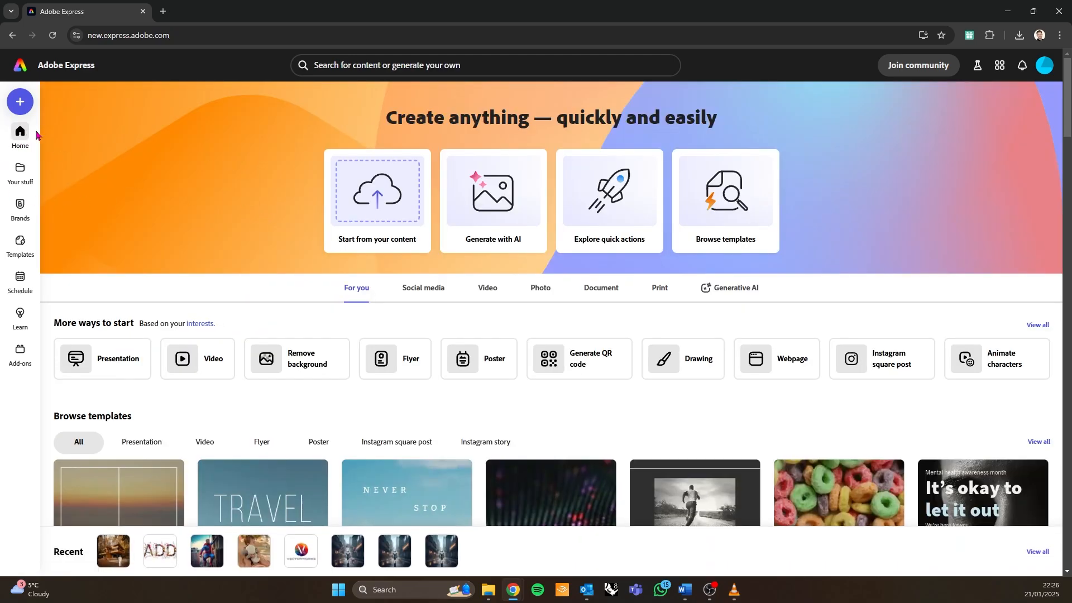
# - Start a new design with the Generate text effects quick action
pyautogui.click(19, 104)
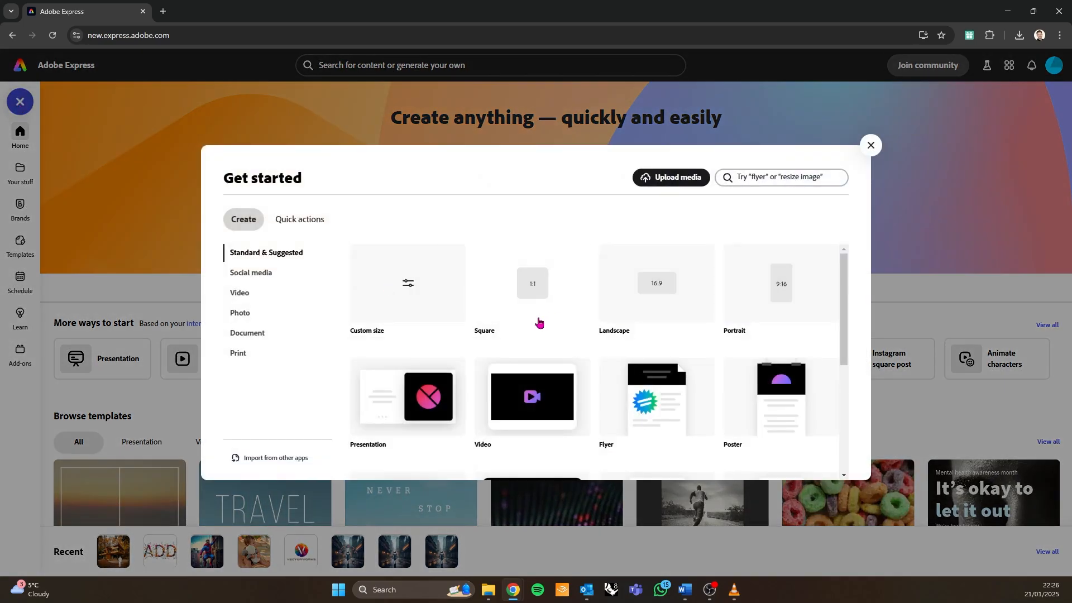
pyautogui.click(301, 222)
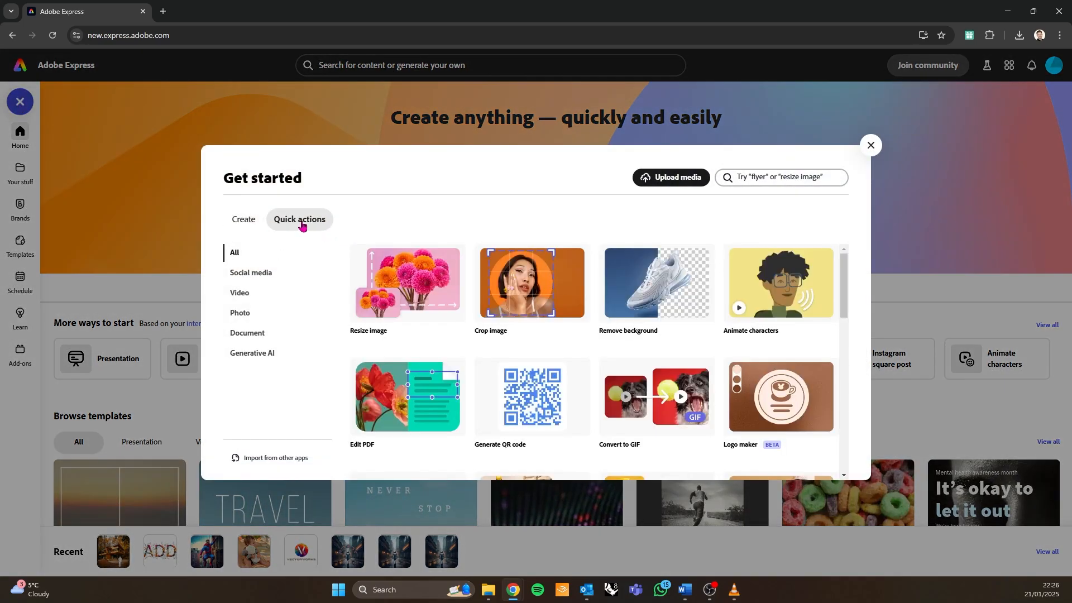
pyautogui.scroll(-10, 662, 410)
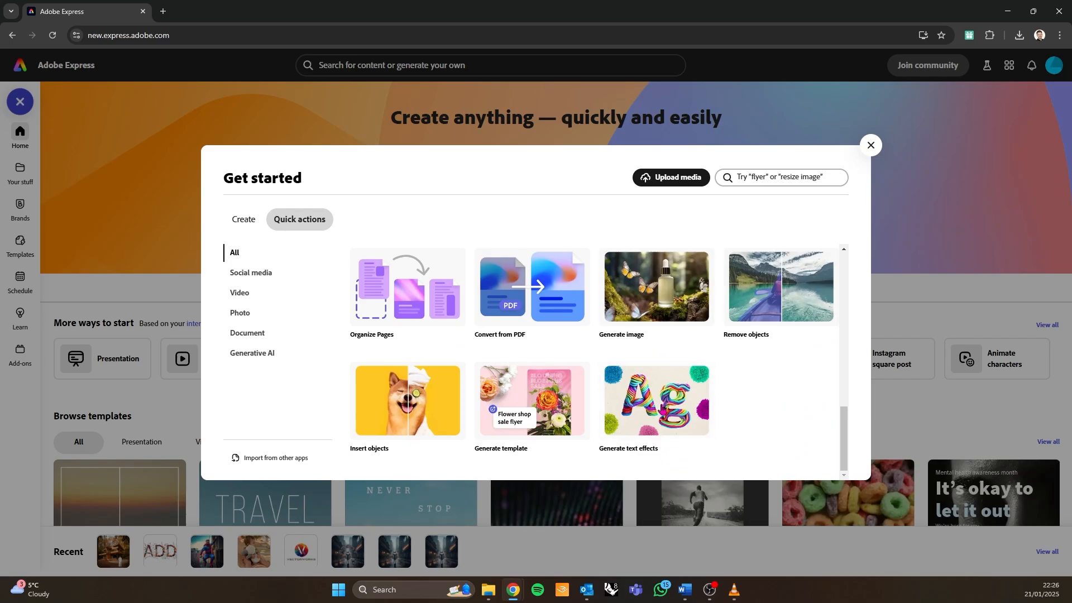
pyautogui.click(644, 405)
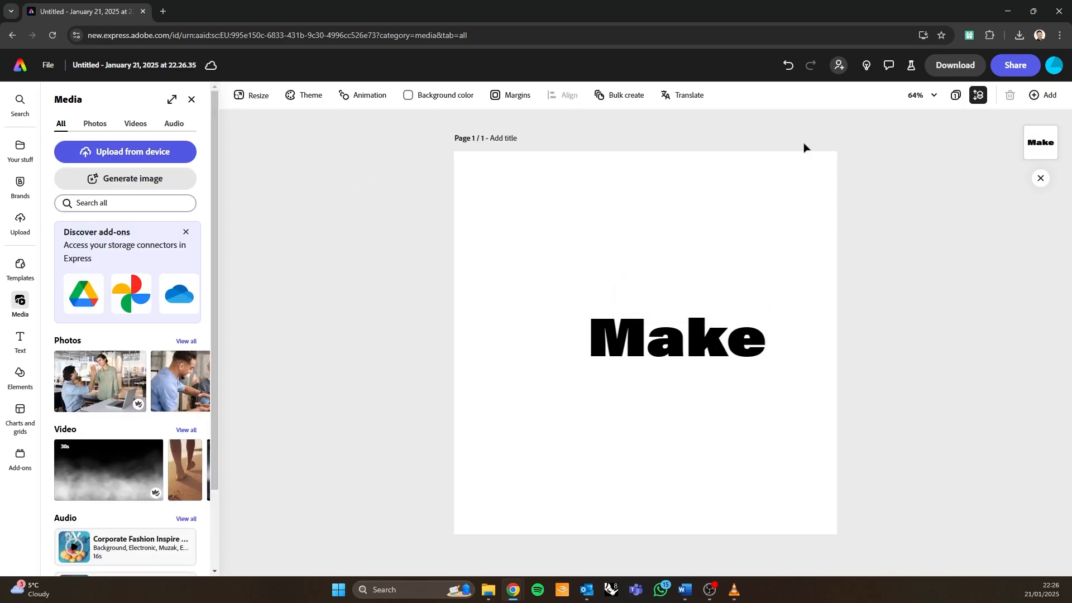
# - Resize the page to the YouTube video format, 1,920 x 1,080 px
pyautogui.click(248, 98)
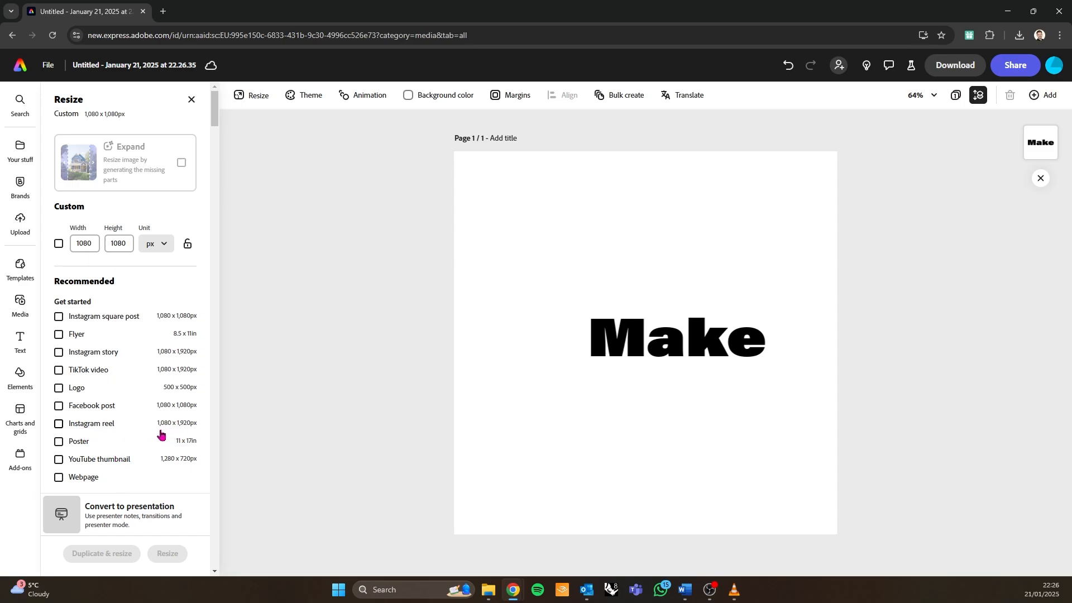
pyautogui.click(71, 427)
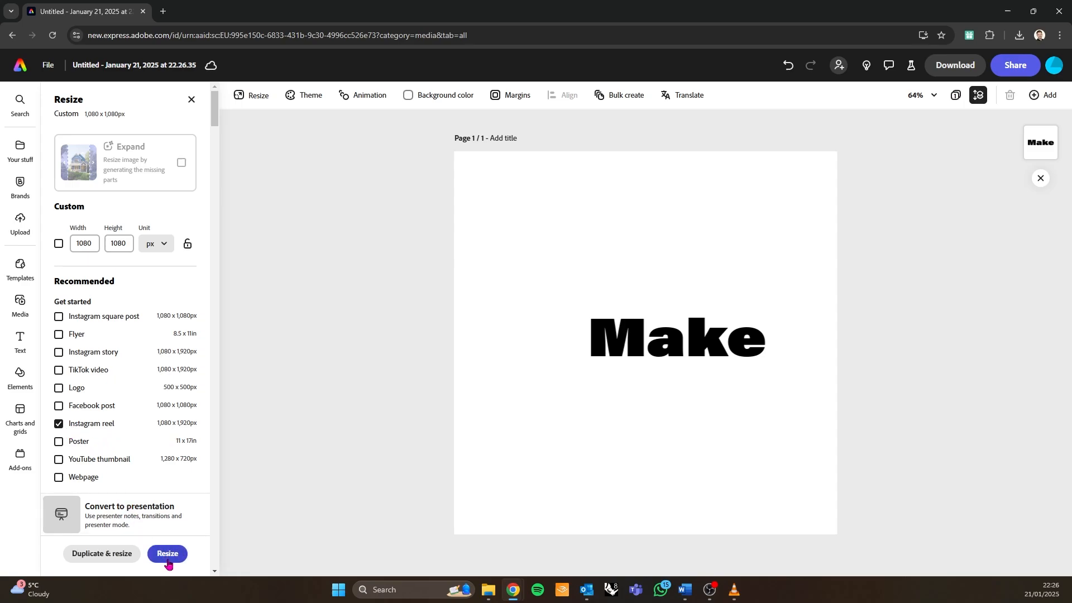
pyautogui.click(76, 427)
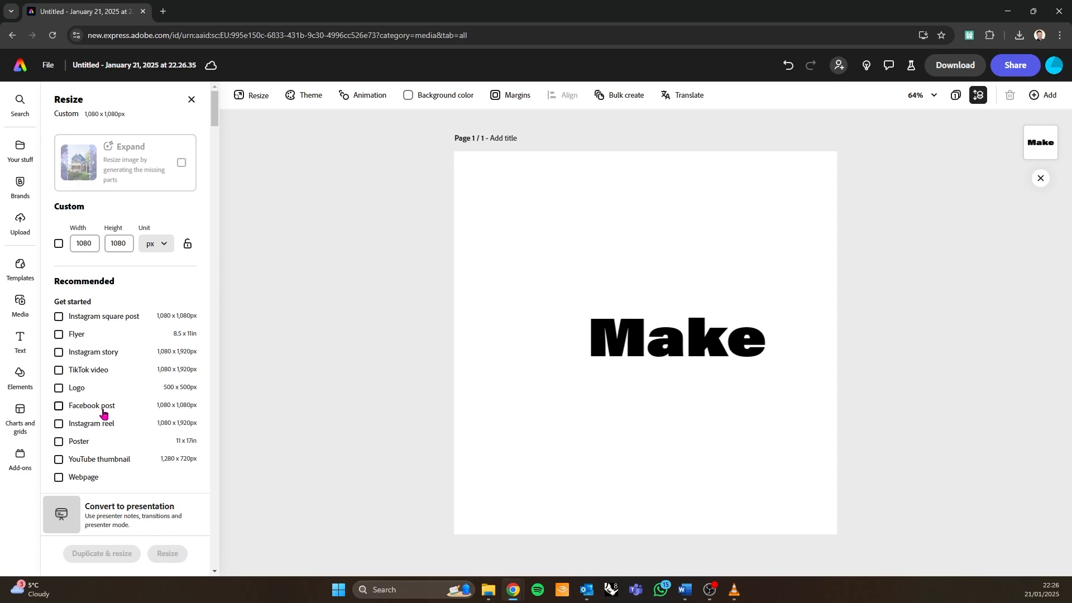
pyautogui.scroll(-4, 103, 418)
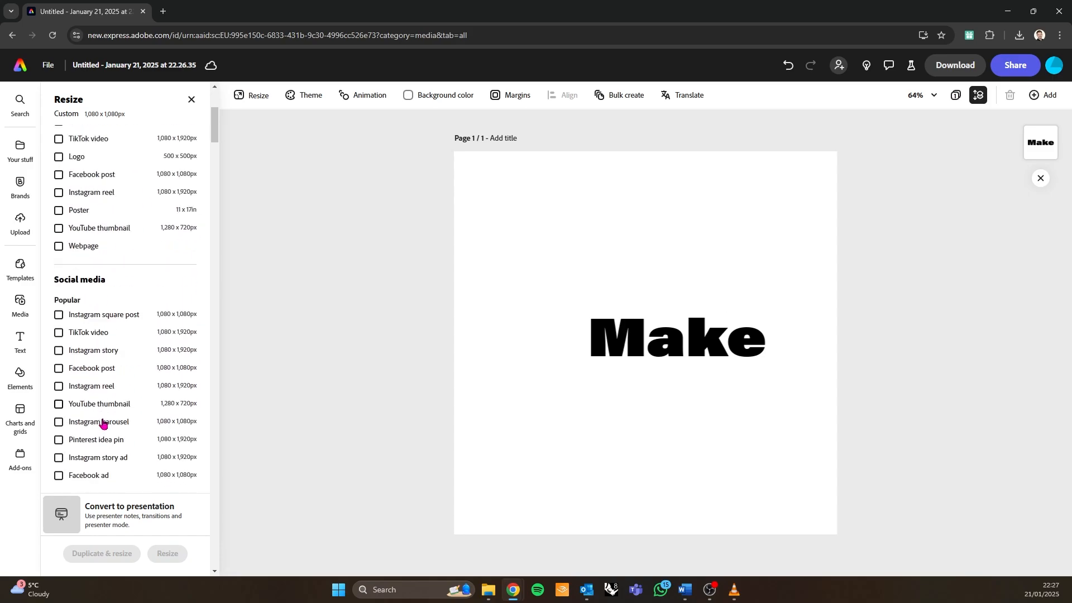
pyautogui.scroll(-3, 104, 423)
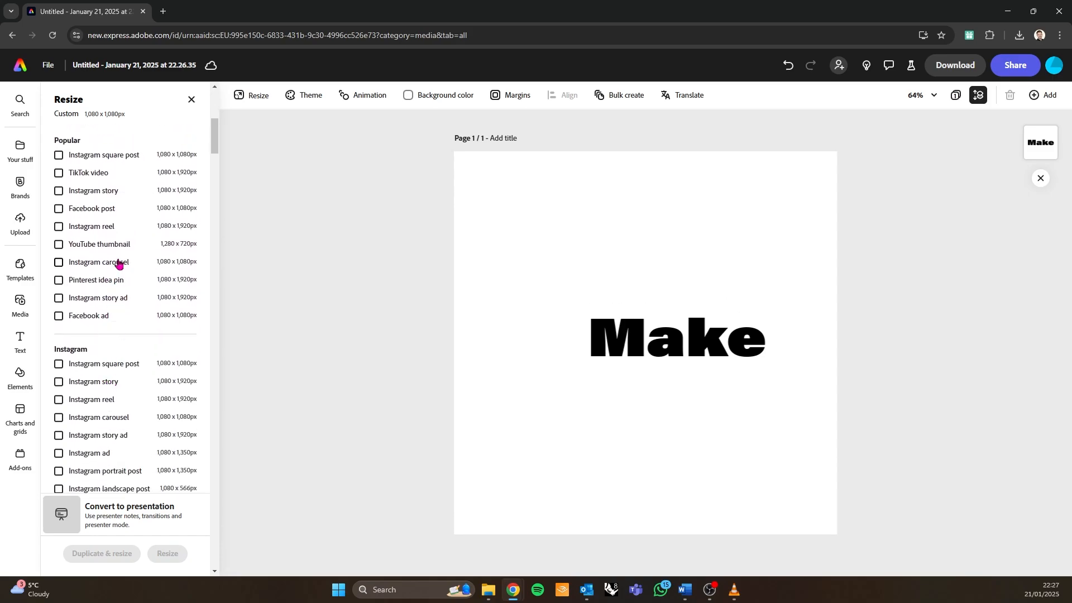
pyautogui.scroll(-1, 124, 375)
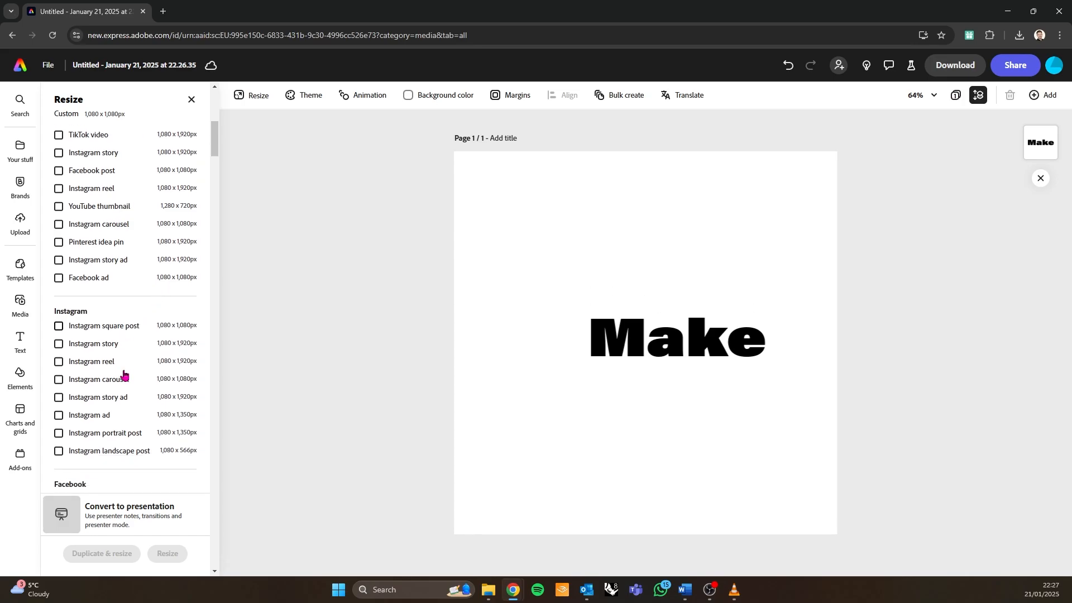
pyautogui.scroll(-9, 124, 375)
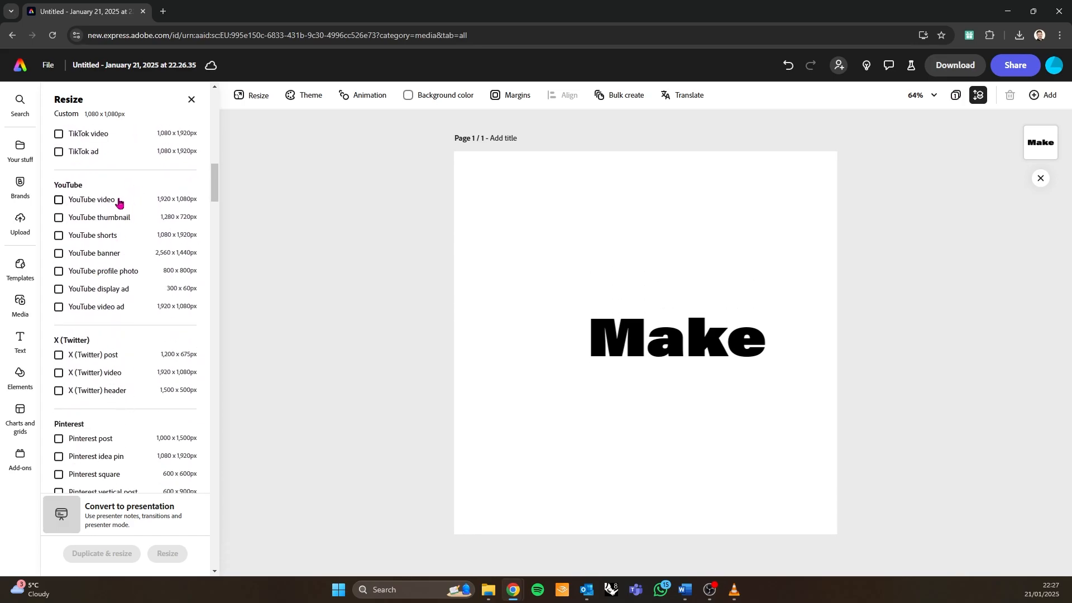
pyautogui.click(77, 202)
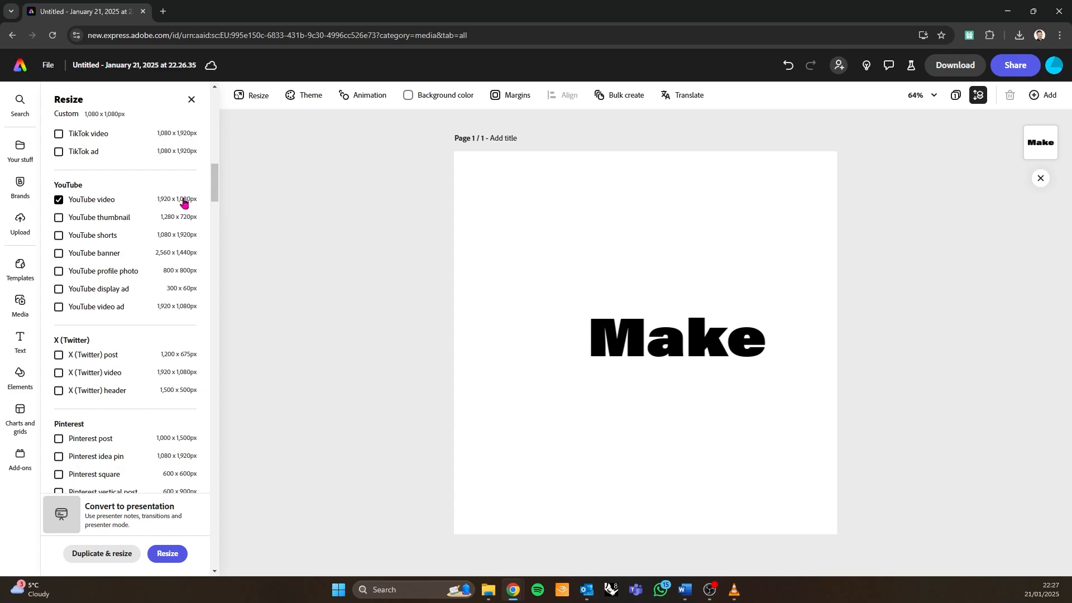
pyautogui.click(167, 554)
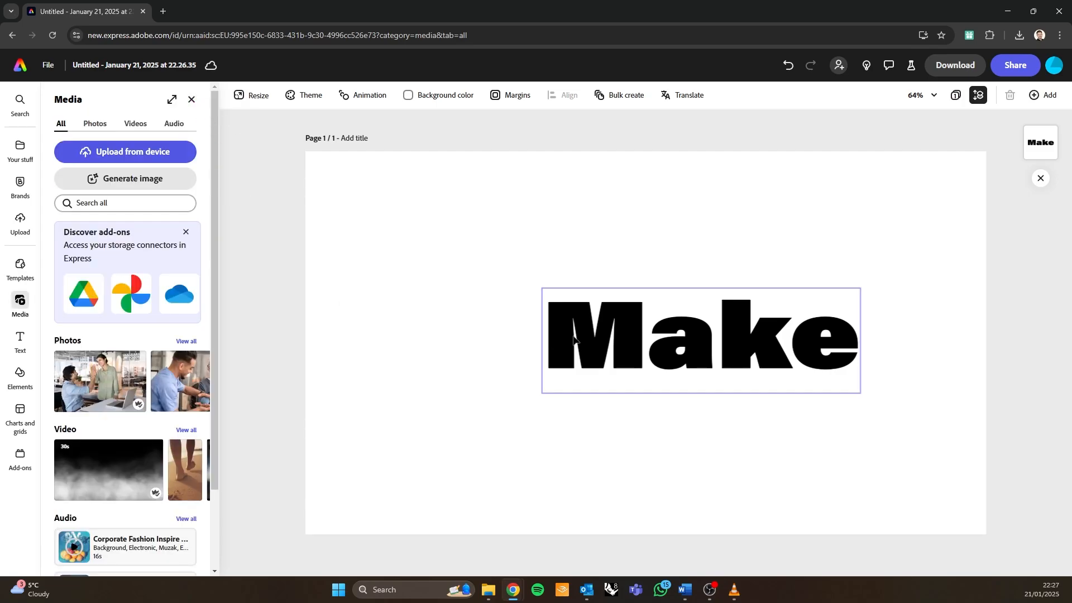
# - Shift the "Make" text closer to the page centre and replace it with "DREAM" and "BIG" on two lines
pyautogui.click(590, 343)
pyautogui.moveTo(590, 343); pyautogui.dragTo(545, 347)
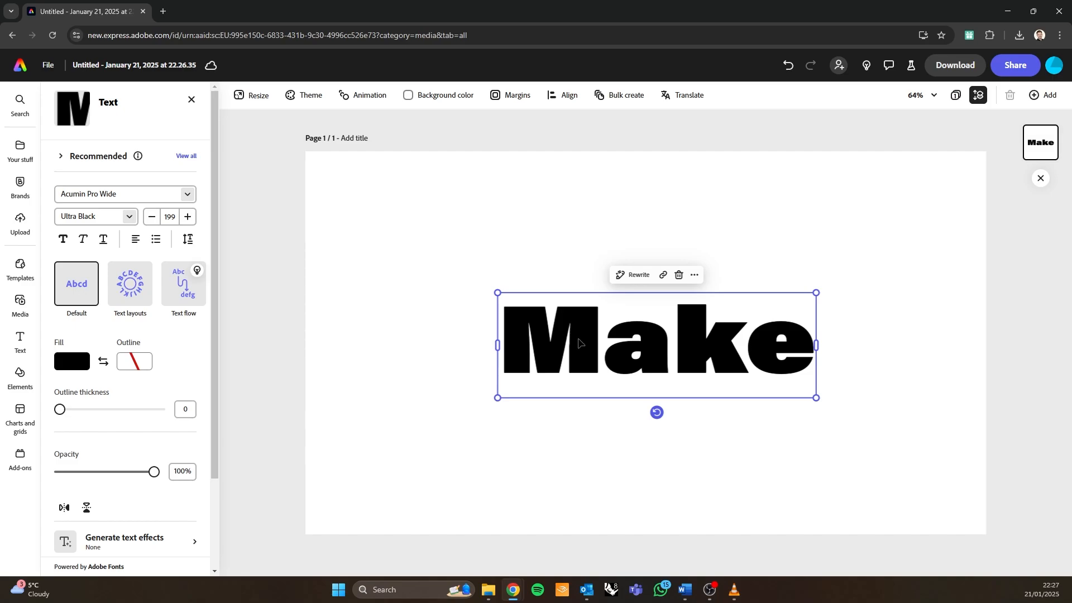
pyautogui.doubleClick(579, 343)
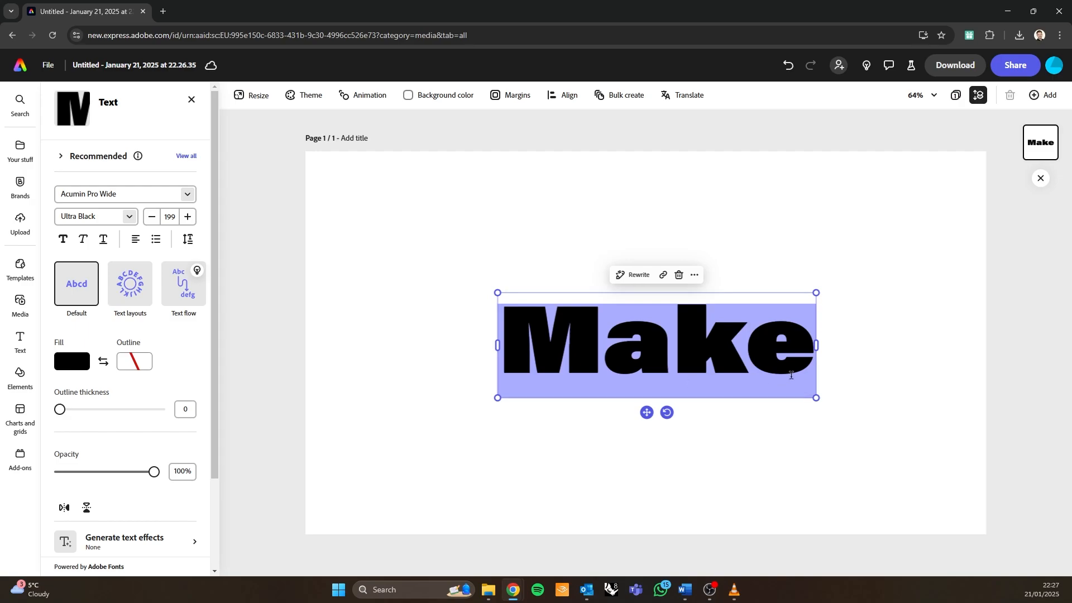
pyautogui.write('DREAM')
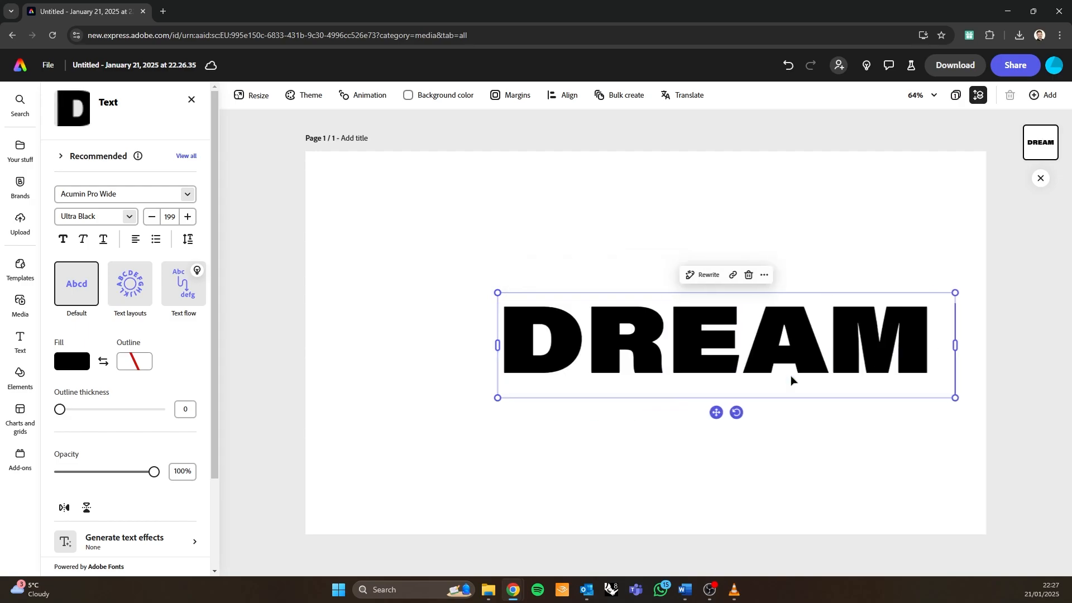
pyautogui.press('Return')
pyautogui.write('BIG')
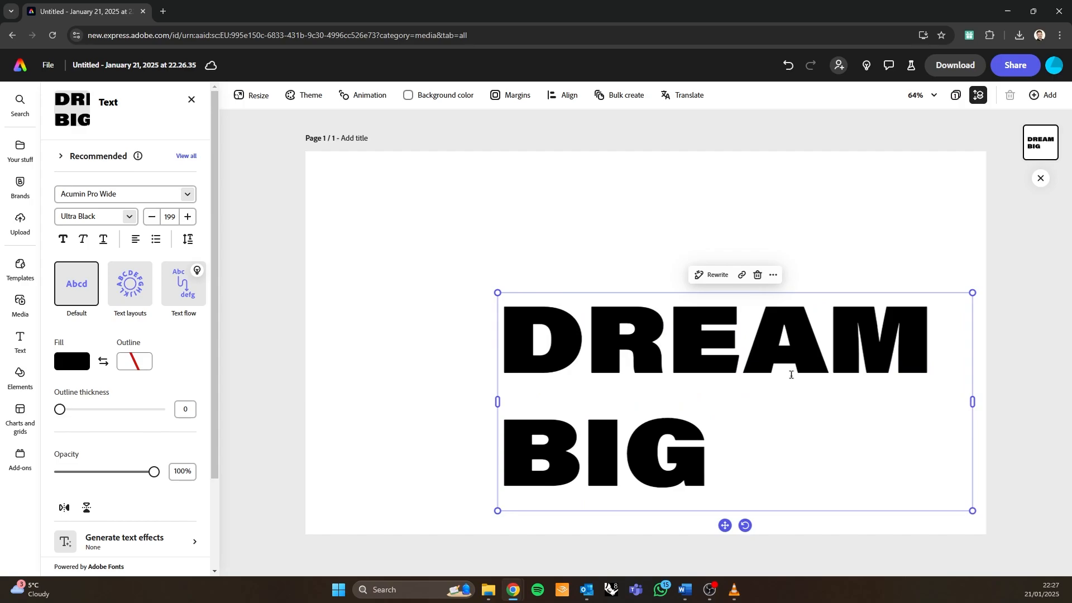
# - Widen the text box across most of the page and replace its text with "MOTIVATION"
pyautogui.moveTo(496, 402); pyautogui.dragTo(344, 402)
pyautogui.moveTo(972, 407); pyautogui.dragTo(989, 402)
pyautogui.moveTo(558, 467); pyautogui.dragTo(295, 391)
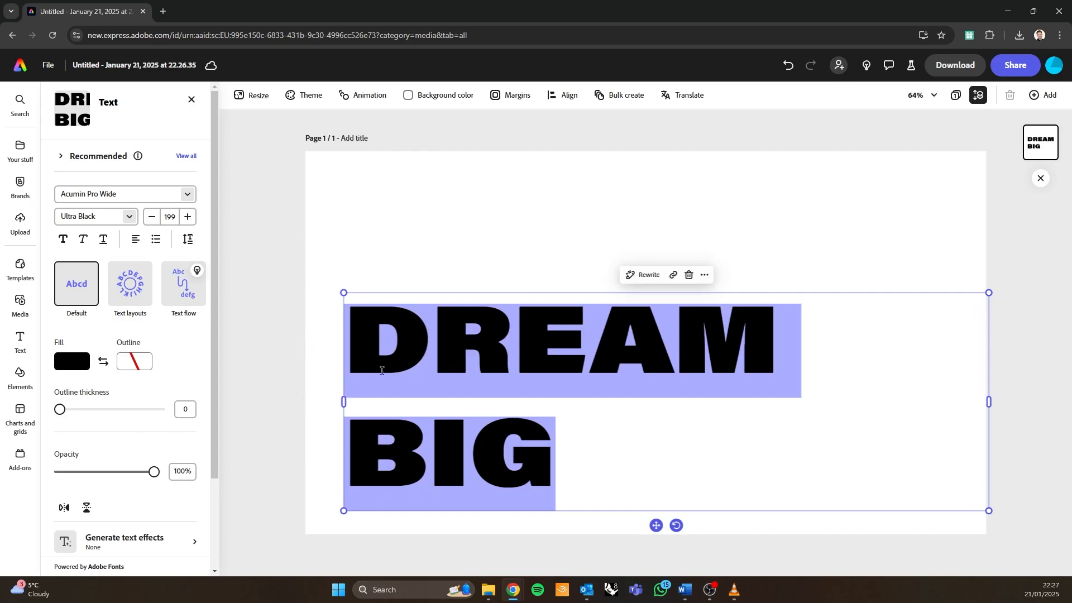
pyautogui.write('mot')
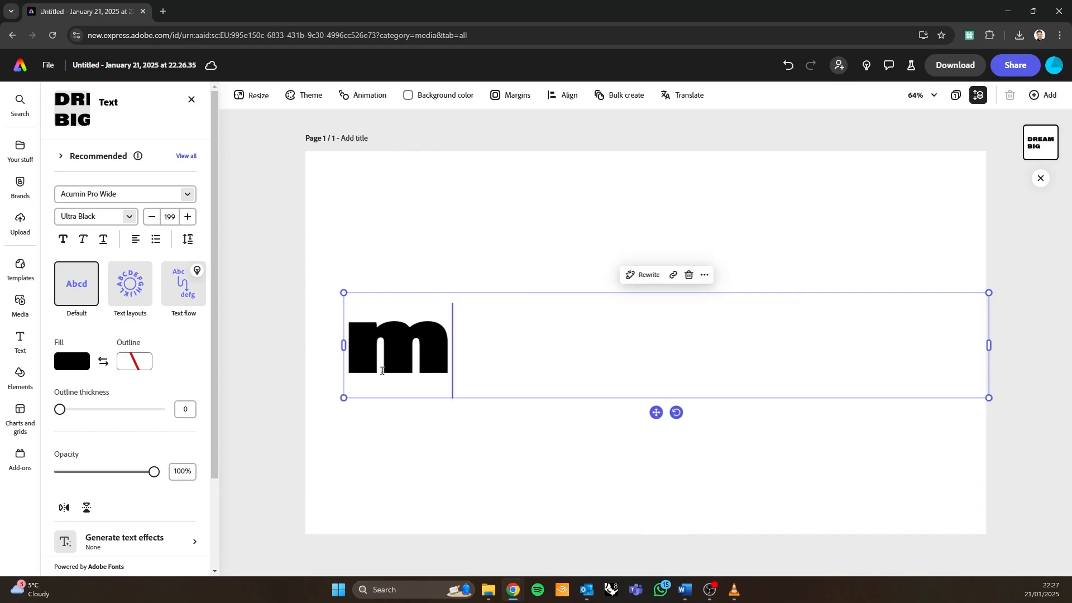
pyautogui.press('BackSpace')
pyautogui.press('BackSpace')
pyautogui.press('BackSpace')
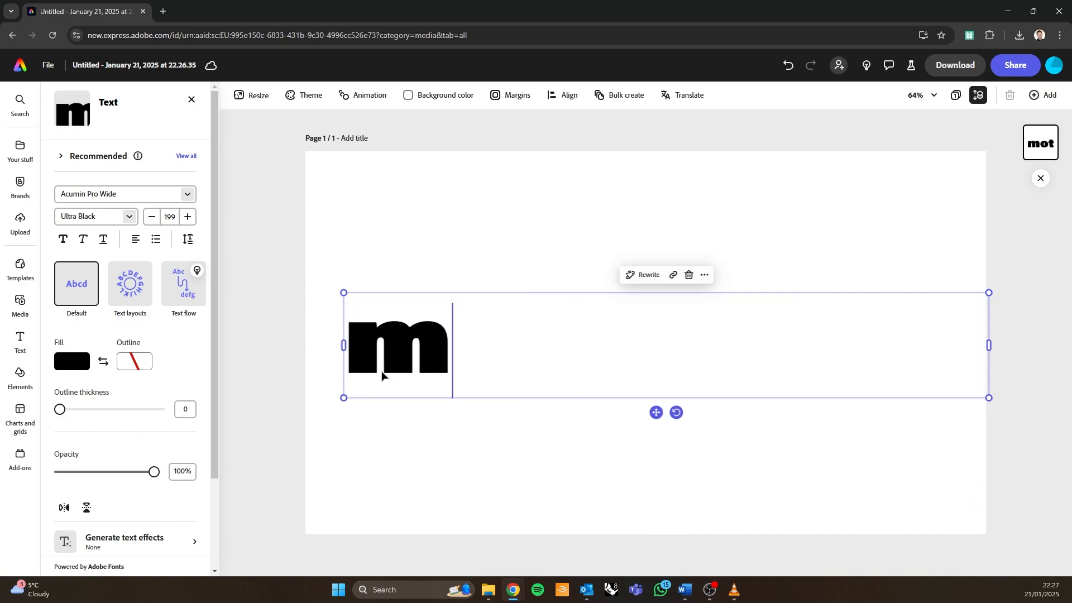
pyautogui.write('MOTIVATION')
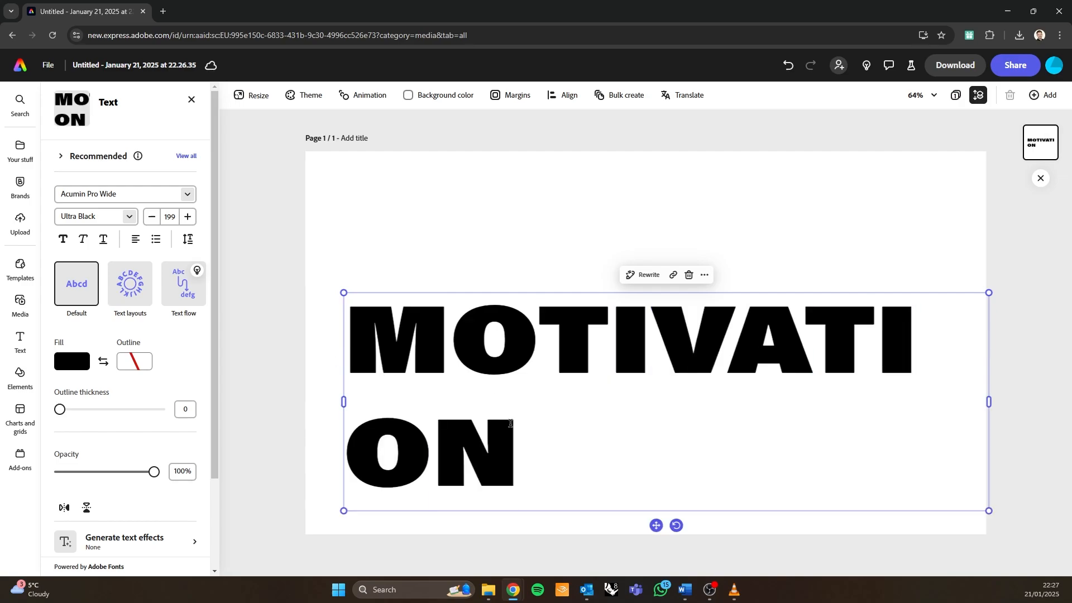
# - Reduce the font size of the whole "MOTIVATION" text to 165 so it fits on one line
pyautogui.hotkey('ctrl', 'a')
pyautogui.click(152, 217)
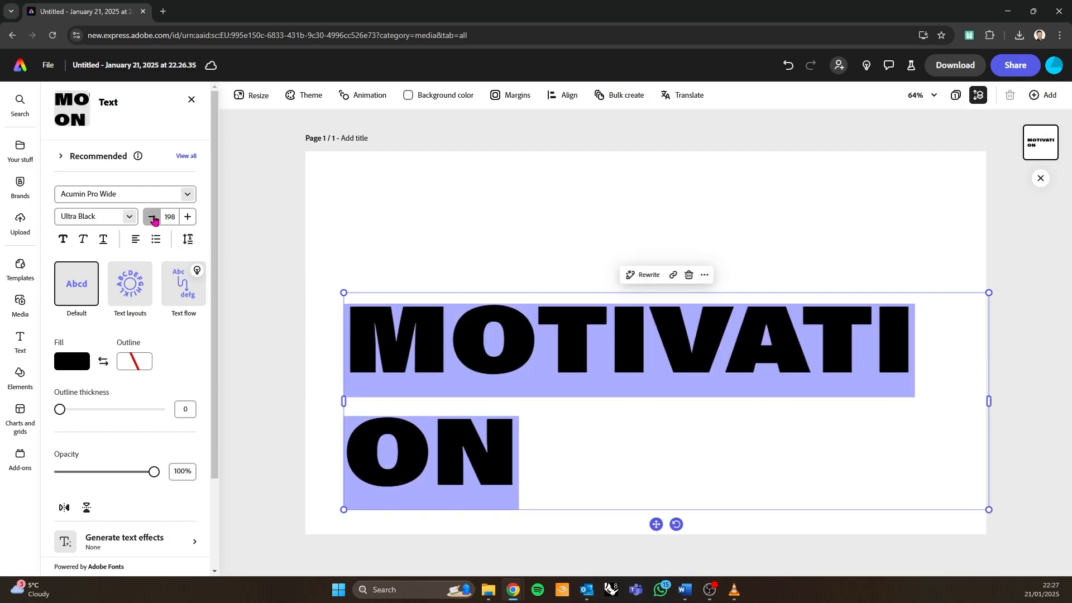
pyautogui.click(152, 217)
pyautogui.click(152, 217)
pyautogui.click(153, 217)
pyautogui.click(152, 217)
pyautogui.click(152, 217)
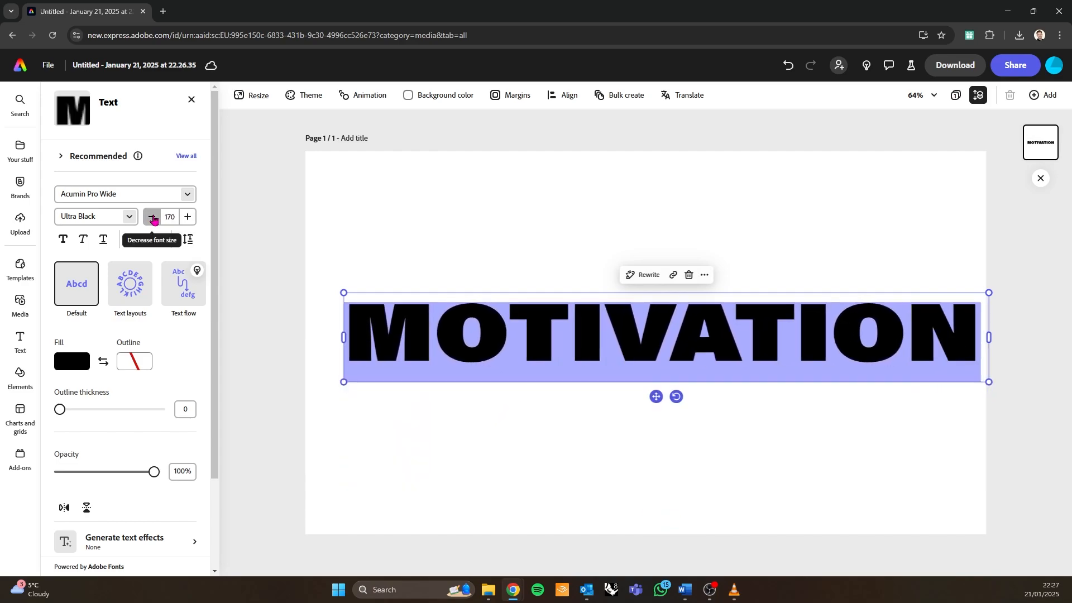
pyautogui.click(152, 217)
pyautogui.press('Escape')
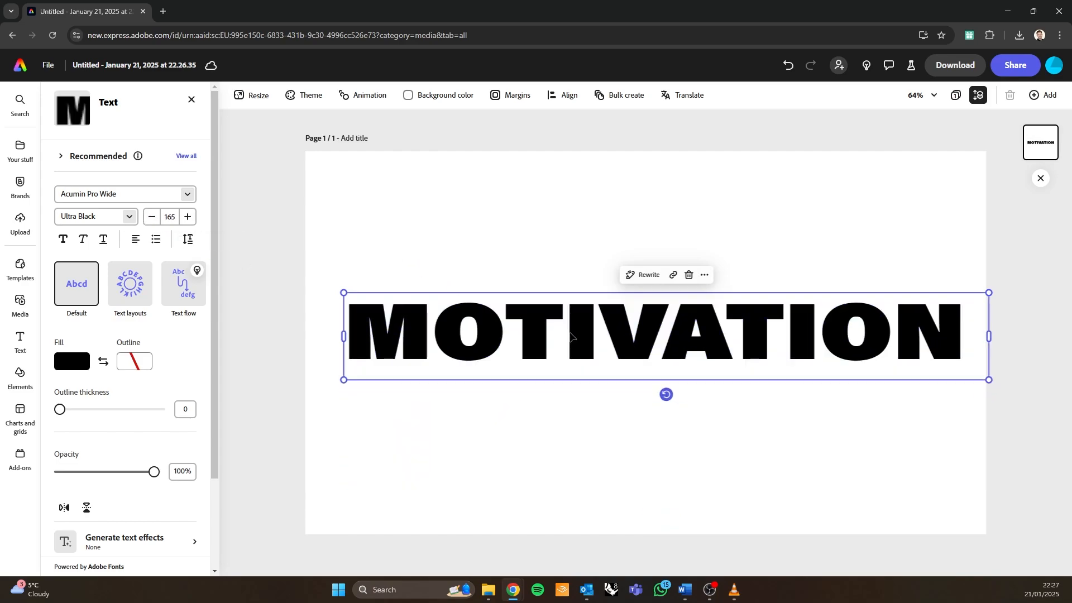
# - Move the "MOTIVATION" text slightly so it sits centred on the page, and keep it selected
pyautogui.moveTo(571, 334); pyautogui.dragTo(539, 364)
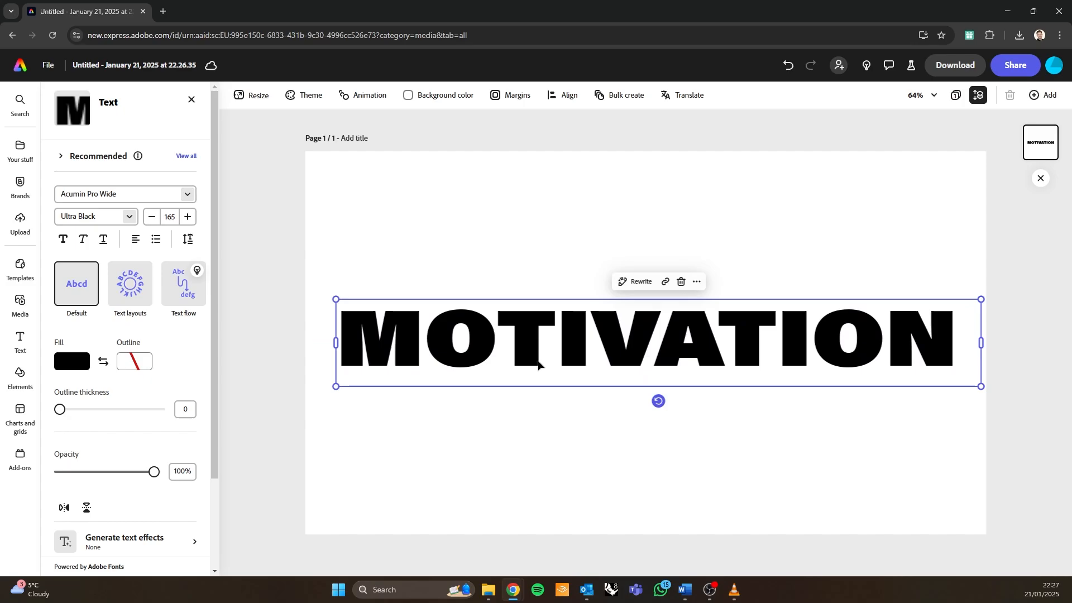
pyautogui.click(485, 244)
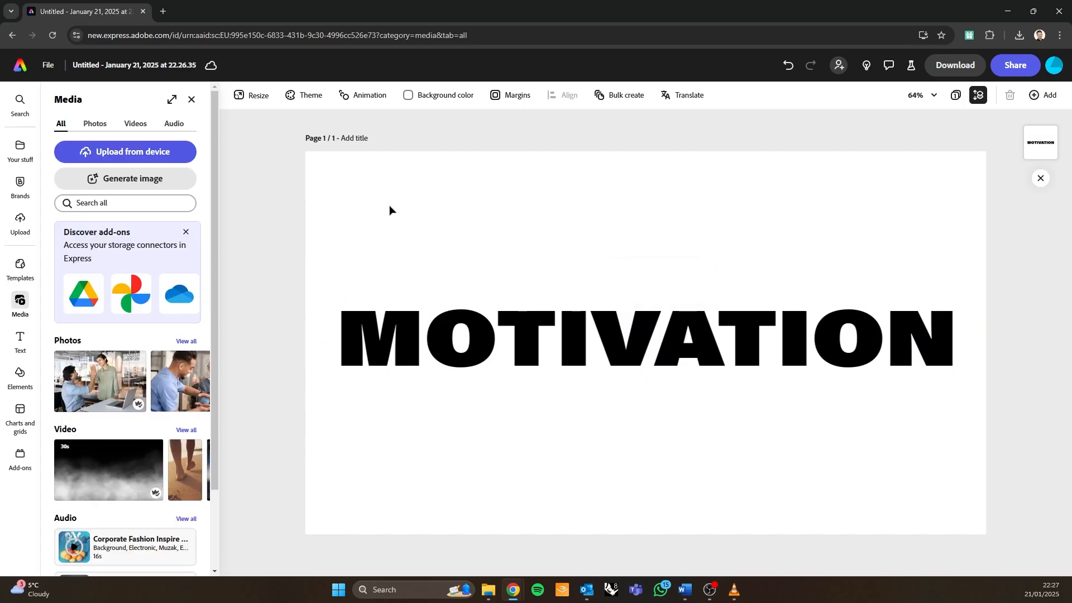
pyautogui.click(555, 329)
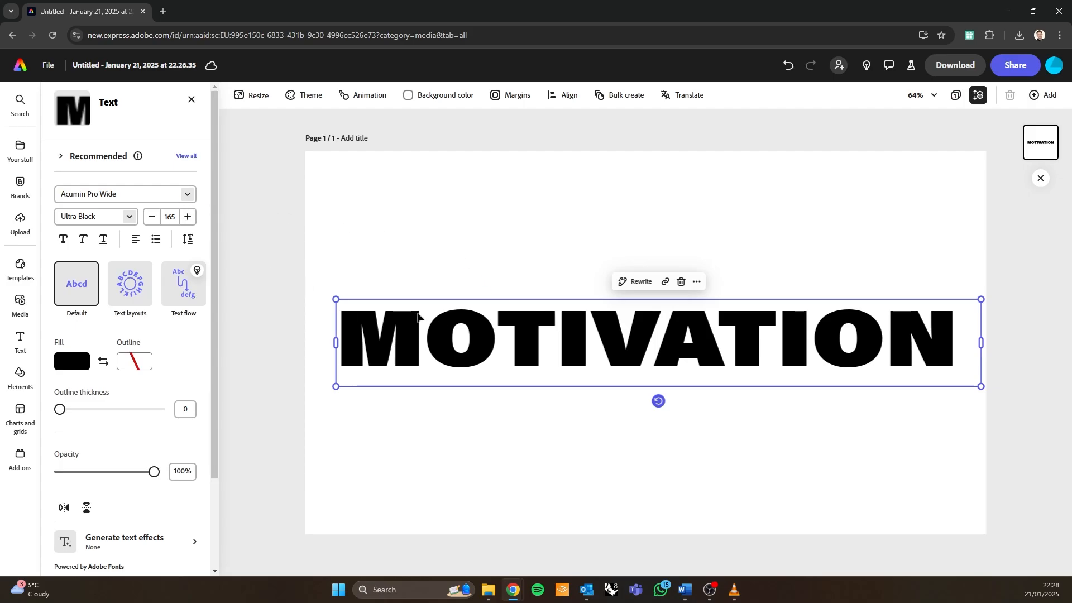
pyautogui.click(395, 219)
pyautogui.click(383, 346)
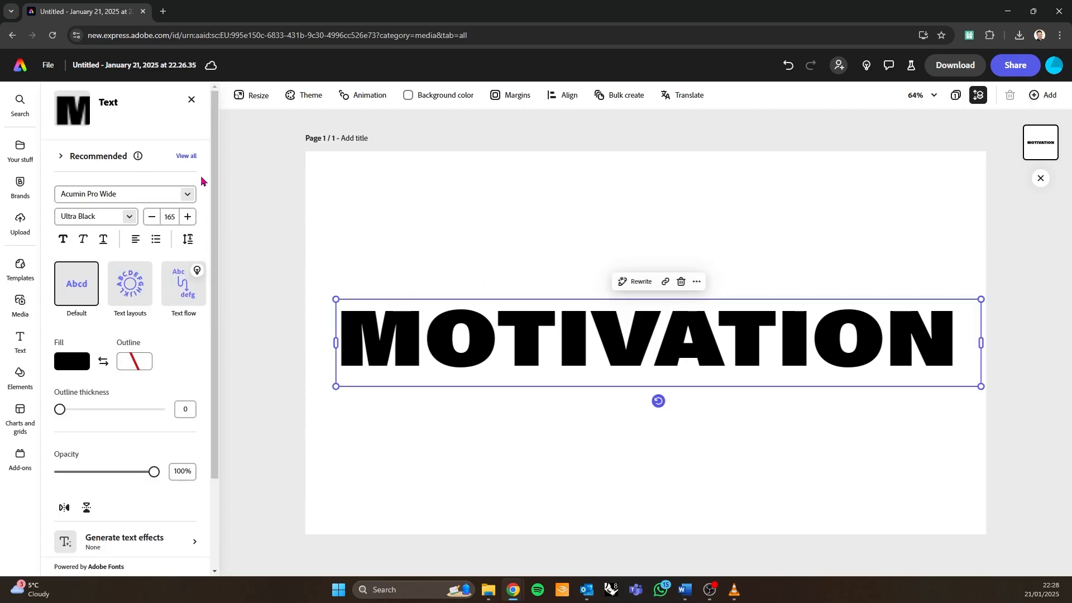
# - Change the font of the "MOTIVATION" text to Vortice Concept
pyautogui.click(189, 196)
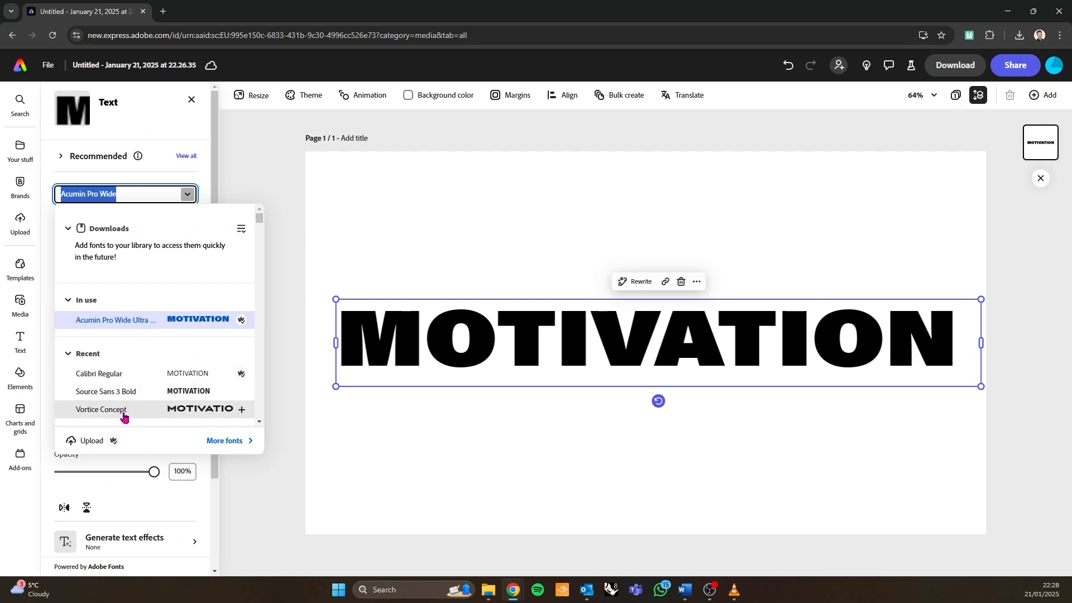
pyautogui.click(101, 409)
pyautogui.scroll(-2, 128, 406)
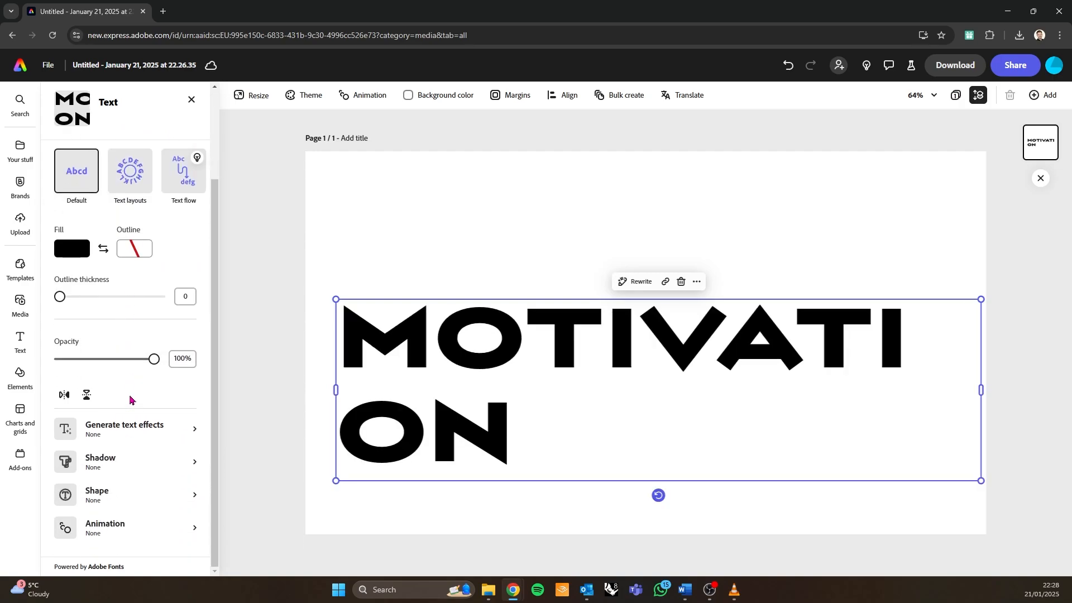
pyautogui.scroll(2, 161, 244)
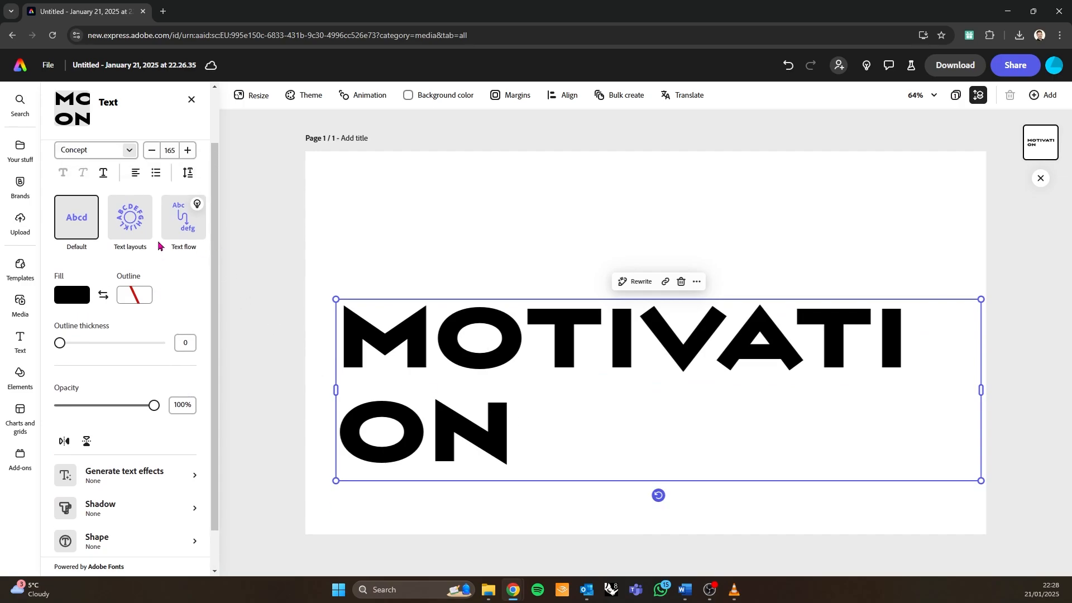
# - Reduce the font size of the "MOTIVATION" text to 136 so the word fits on one line
pyautogui.click(152, 217)
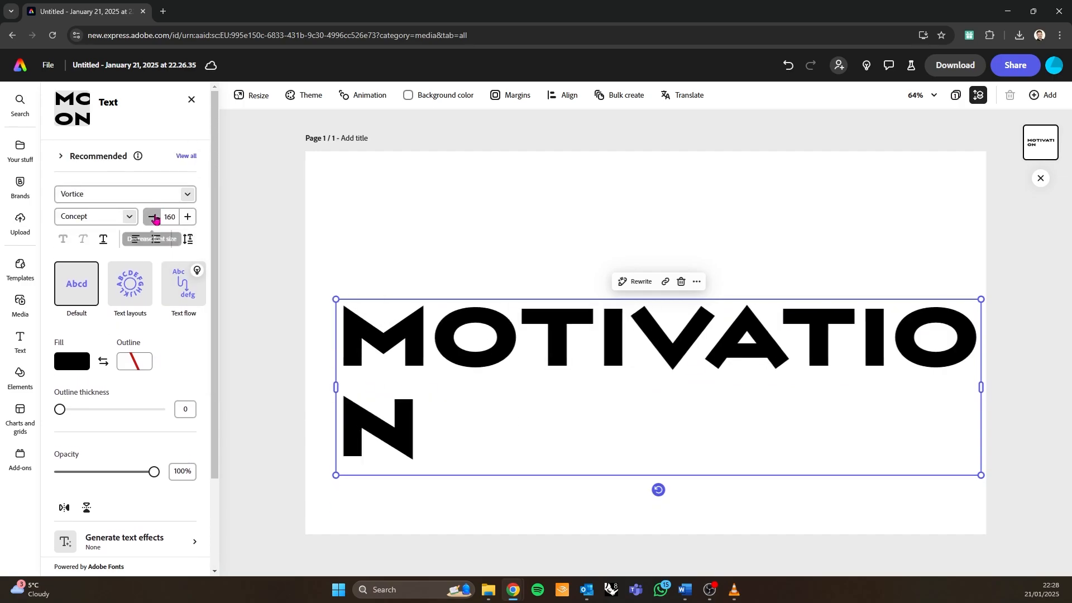
pyautogui.click(152, 217)
pyautogui.click(152, 217)
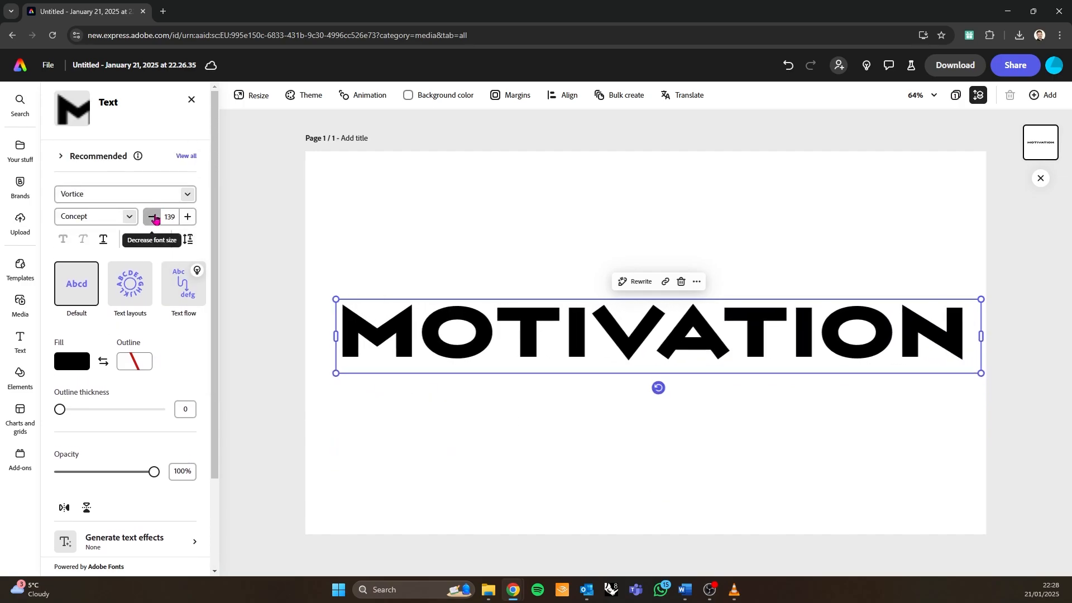
pyautogui.click(466, 248)
pyautogui.click(444, 325)
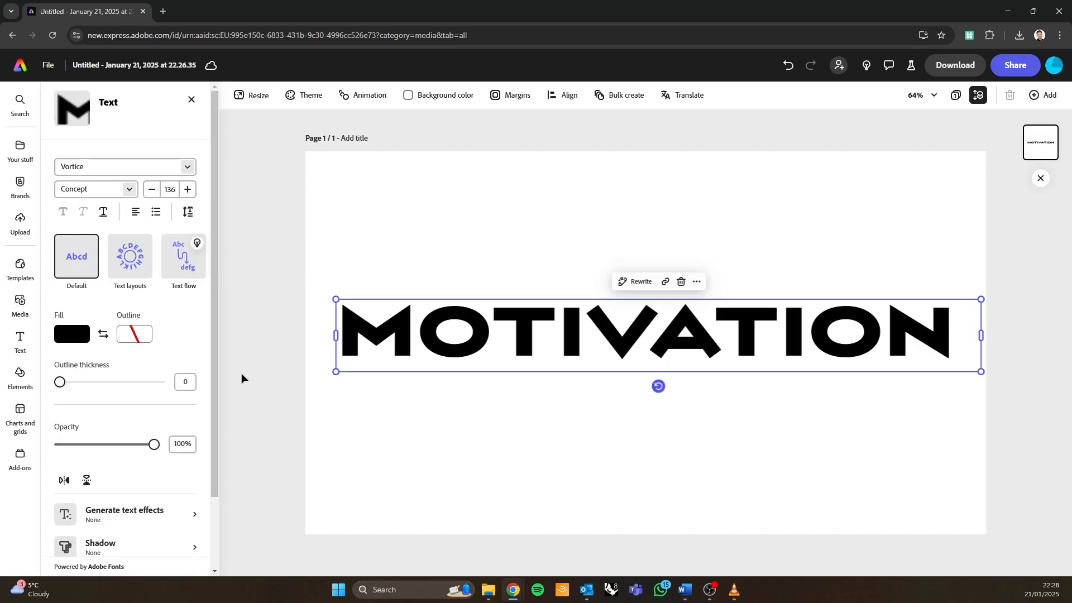
# - Browse all the sample generative text effects and apply "Dry flowers and berries" to the "MOTIVATION" text
pyautogui.moveTo(179, 299)
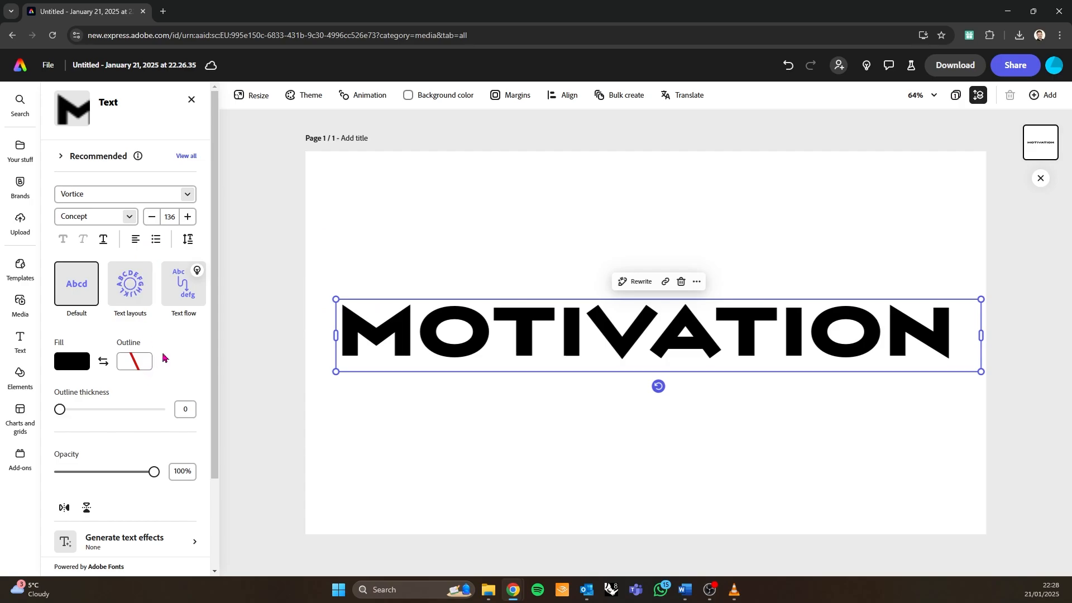
pyautogui.scroll(-2, 162, 357)
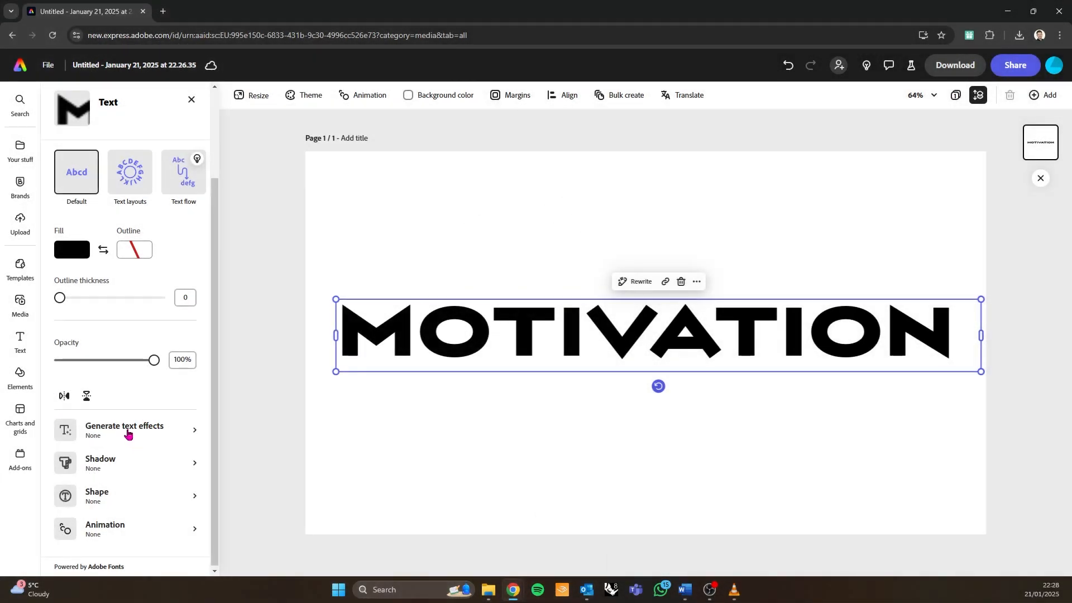
pyautogui.click(128, 433)
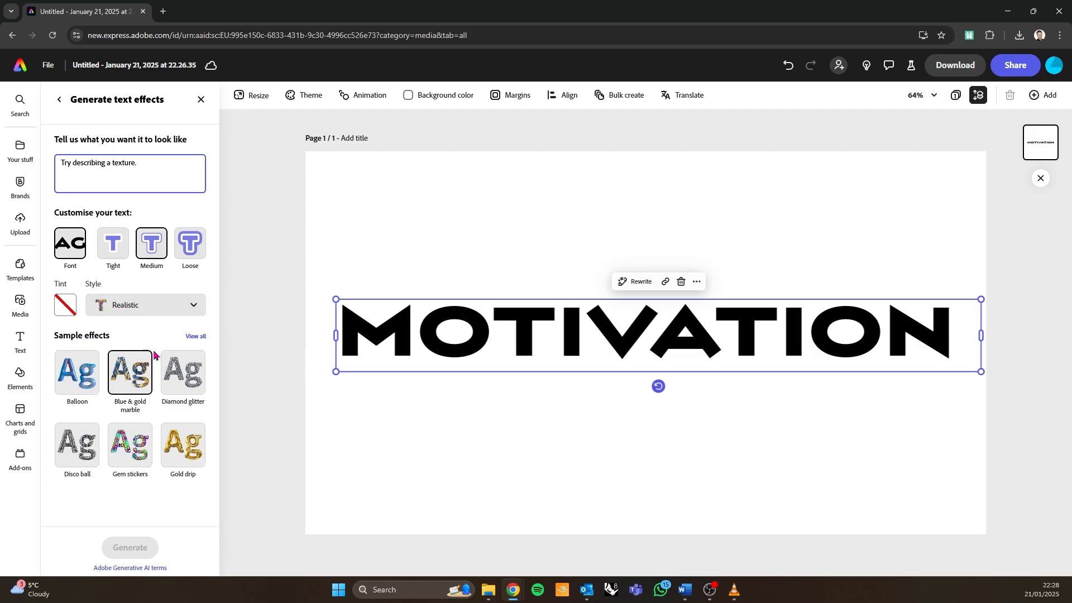
pyautogui.click(202, 337)
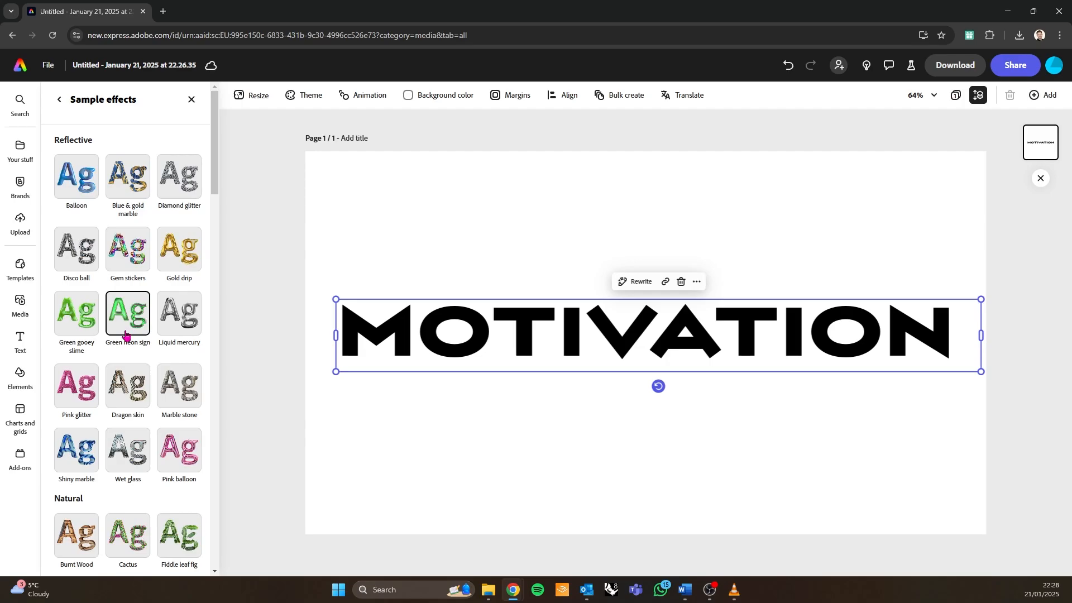
pyautogui.scroll(-4, 126, 334)
pyautogui.scroll(-6, 125, 339)
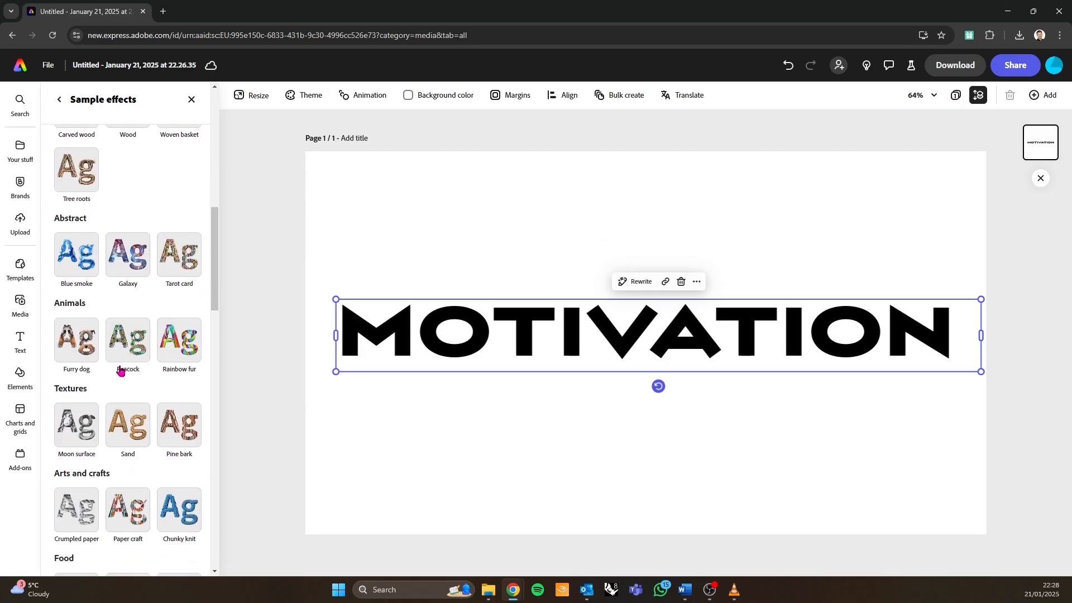
pyautogui.scroll(-5, 120, 371)
pyautogui.scroll(-15, 119, 371)
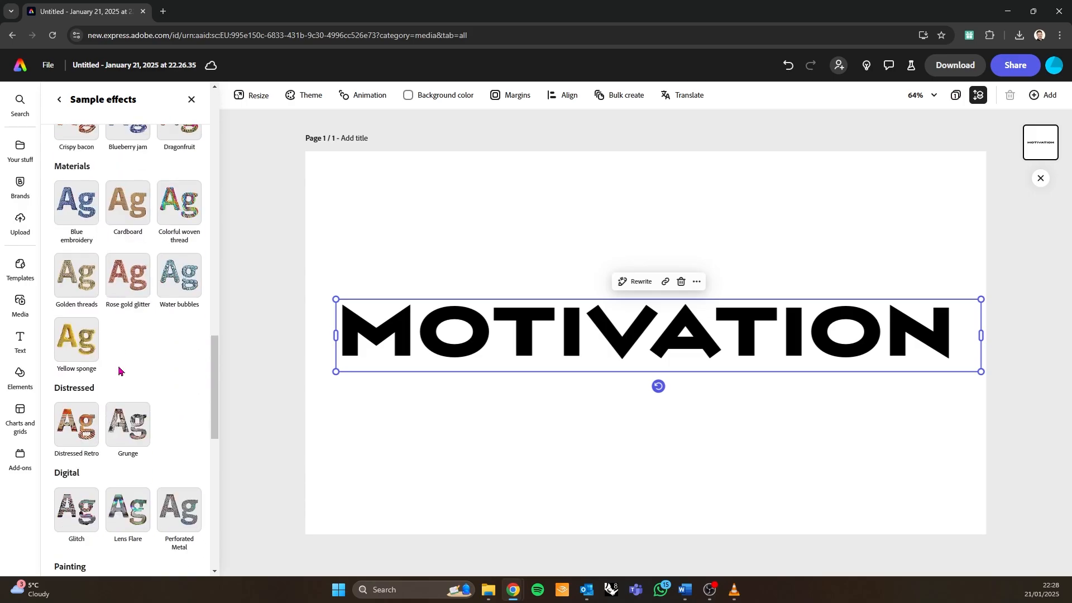
pyautogui.scroll(-3, 119, 371)
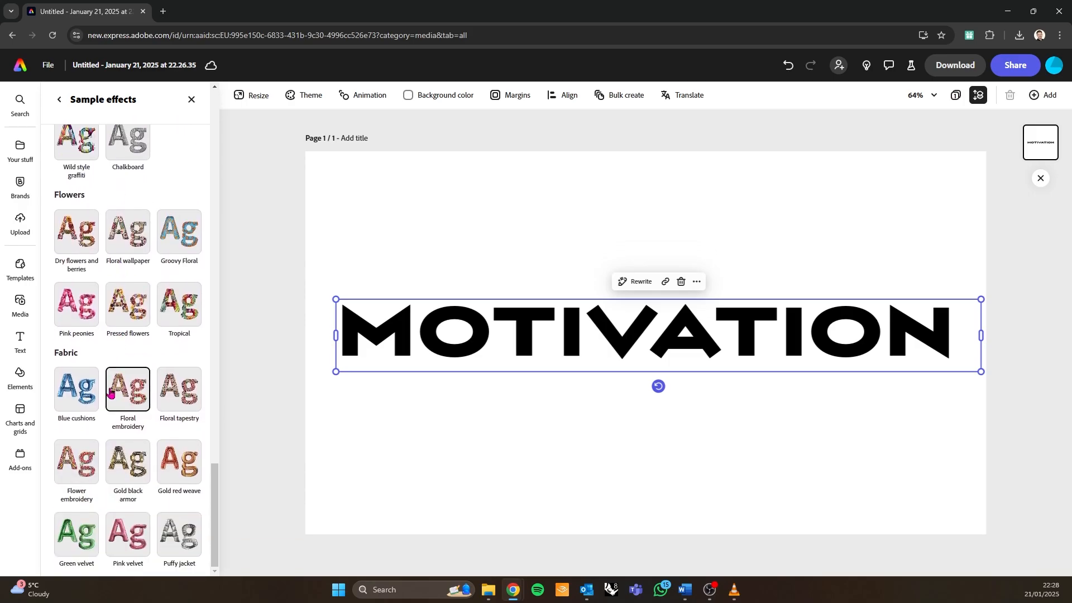
pyautogui.click(74, 236)
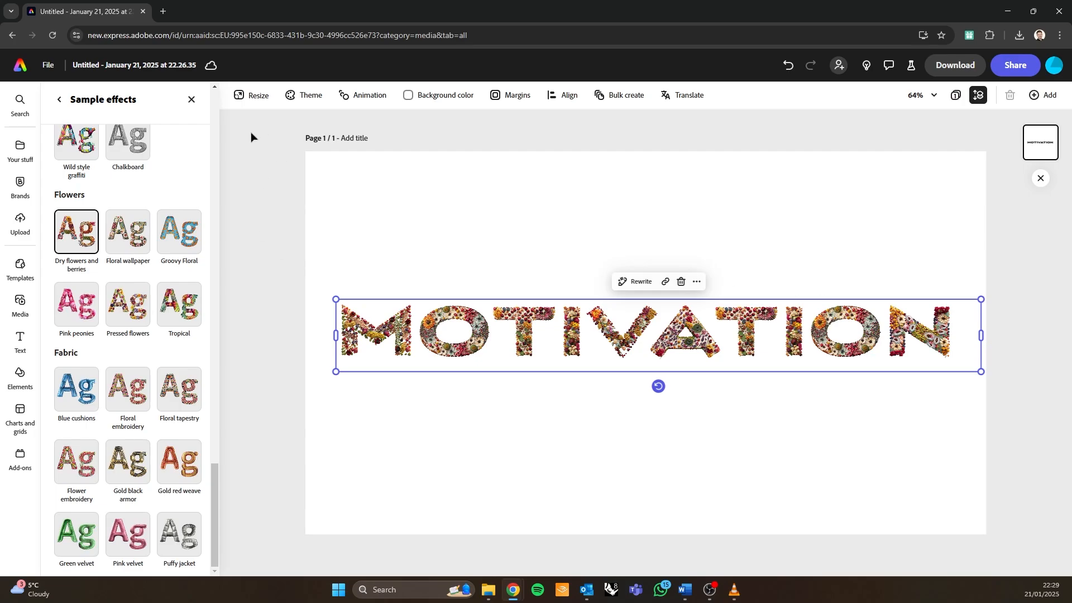
# - Preview alternative generated results of the dry flowers effect on the text and reapply the first one
pyautogui.click(57, 103)
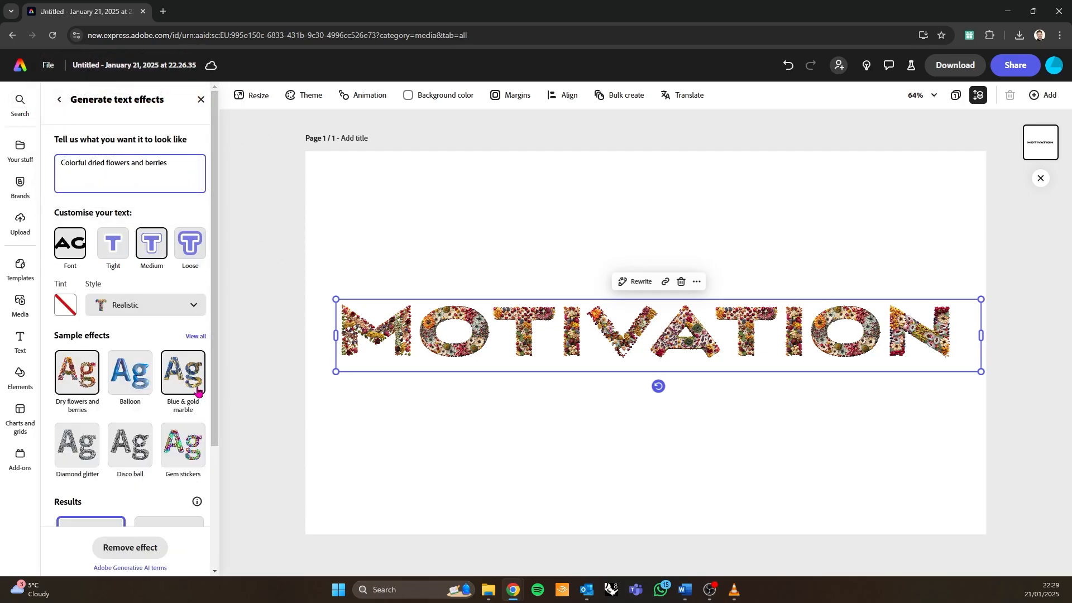
pyautogui.scroll(-1, 174, 406)
pyautogui.scroll(-2, 175, 406)
pyautogui.scroll(-2, 125, 363)
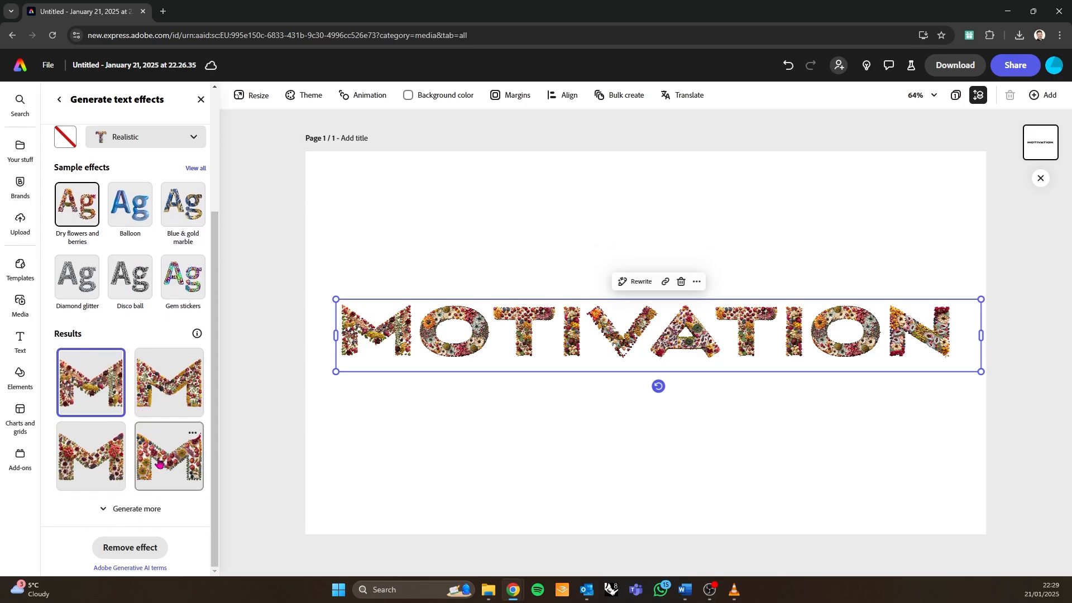
pyautogui.click(170, 391)
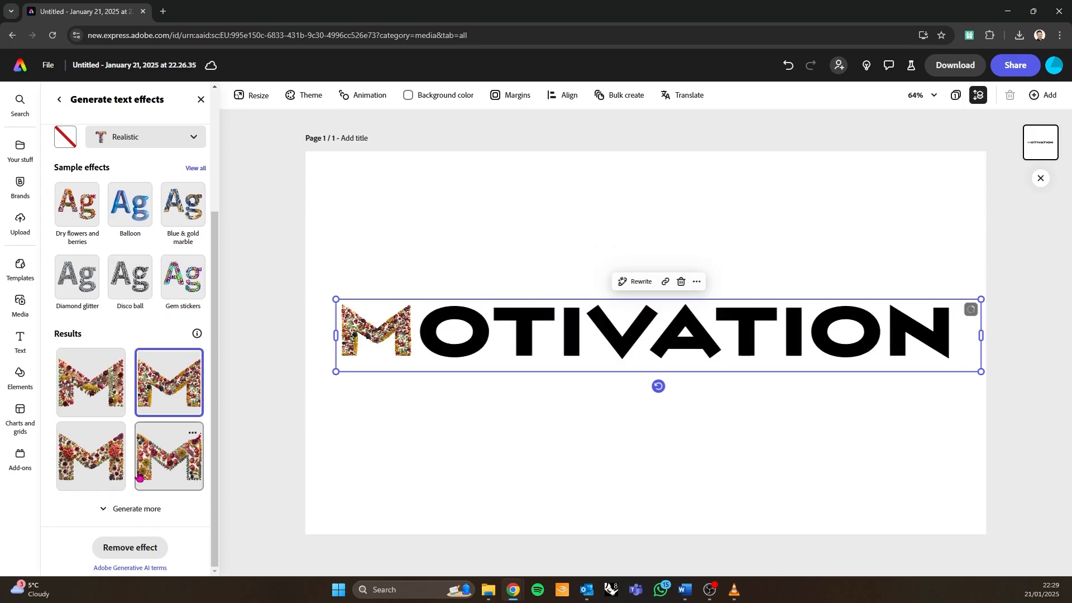
pyautogui.click(97, 385)
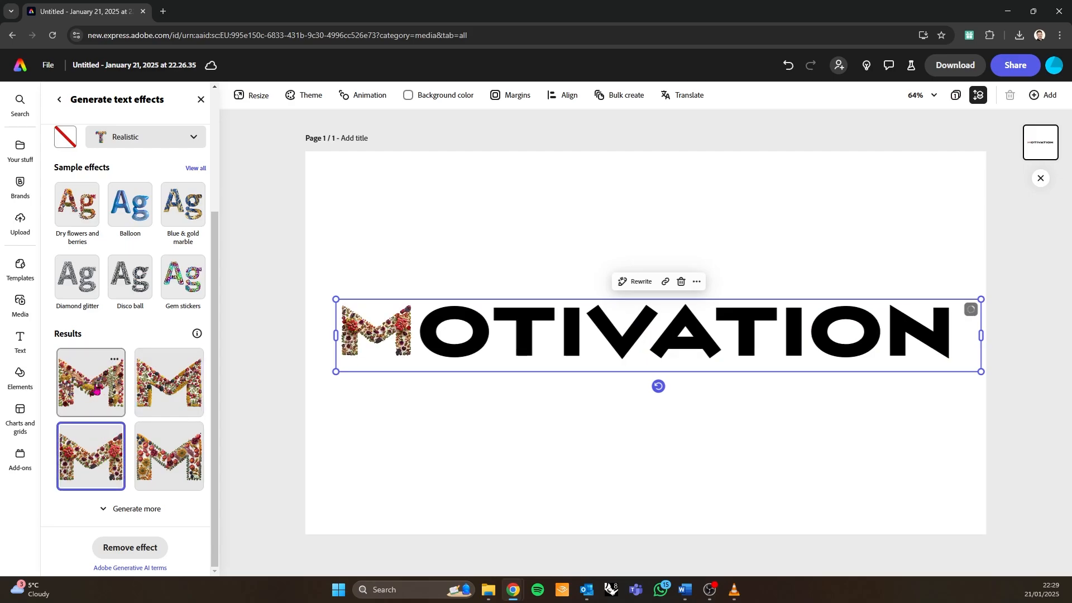
pyautogui.scroll(3, 108, 413)
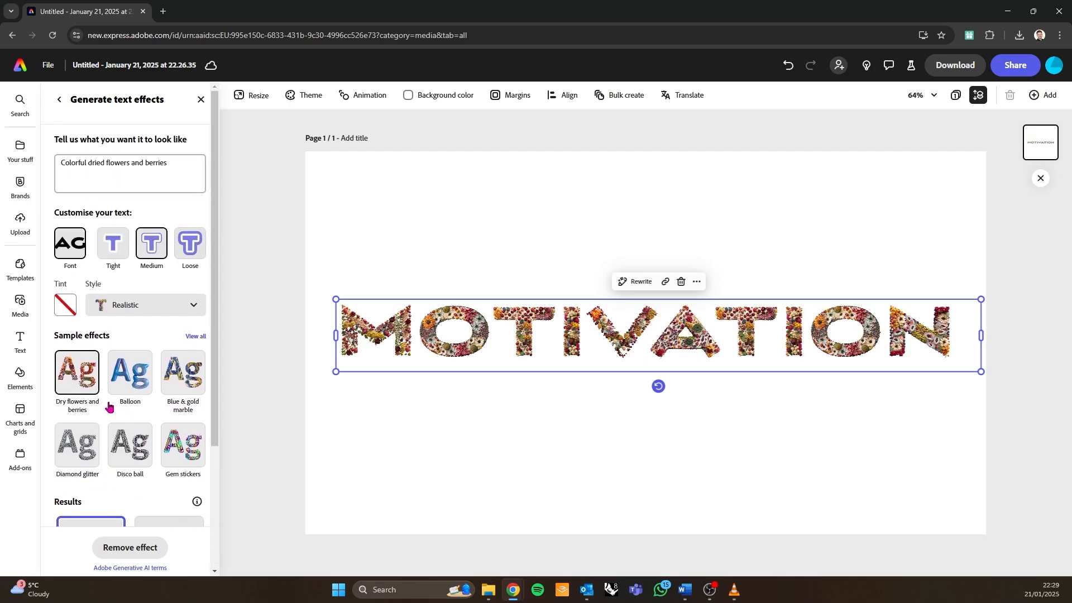
# - Examine the detail of the flower-textured letters up close at 300% zoom
pyautogui.click(364, 400)
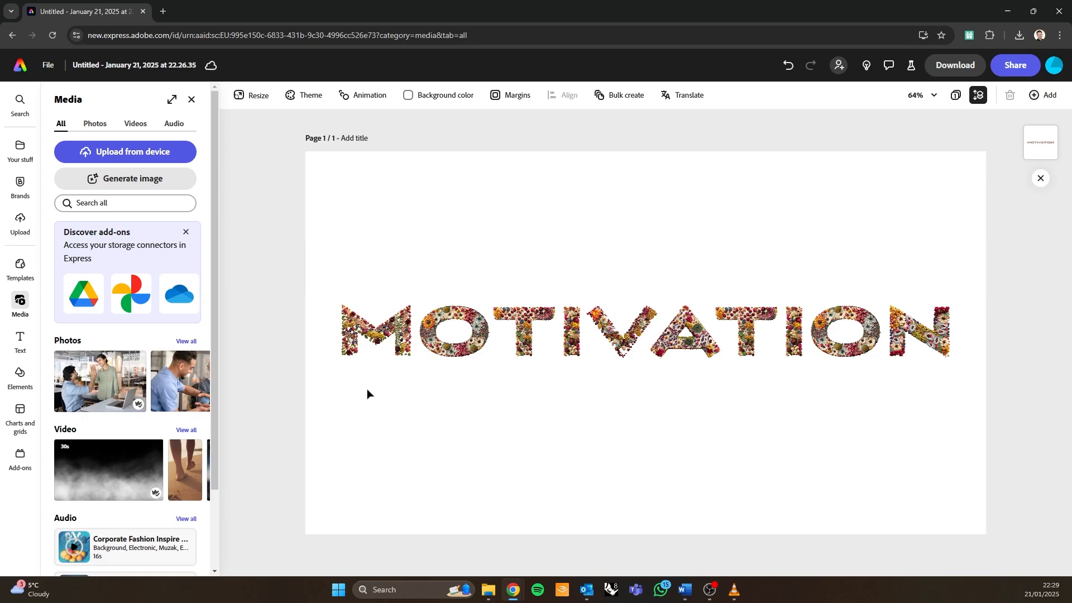
pyautogui.scroll(10, 367, 394)
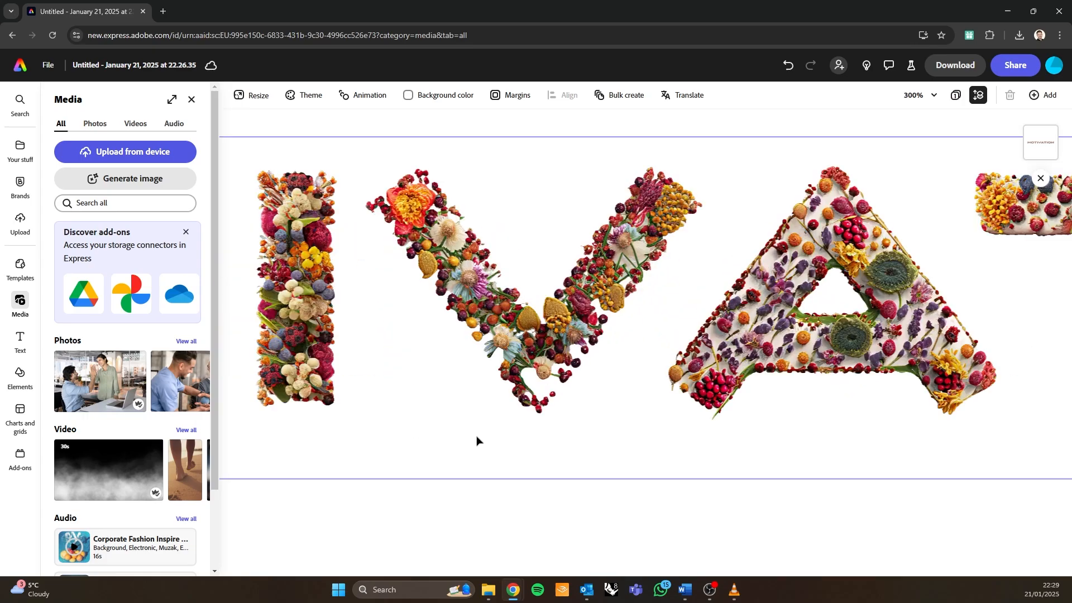
pyautogui.rightClick(688, 511)
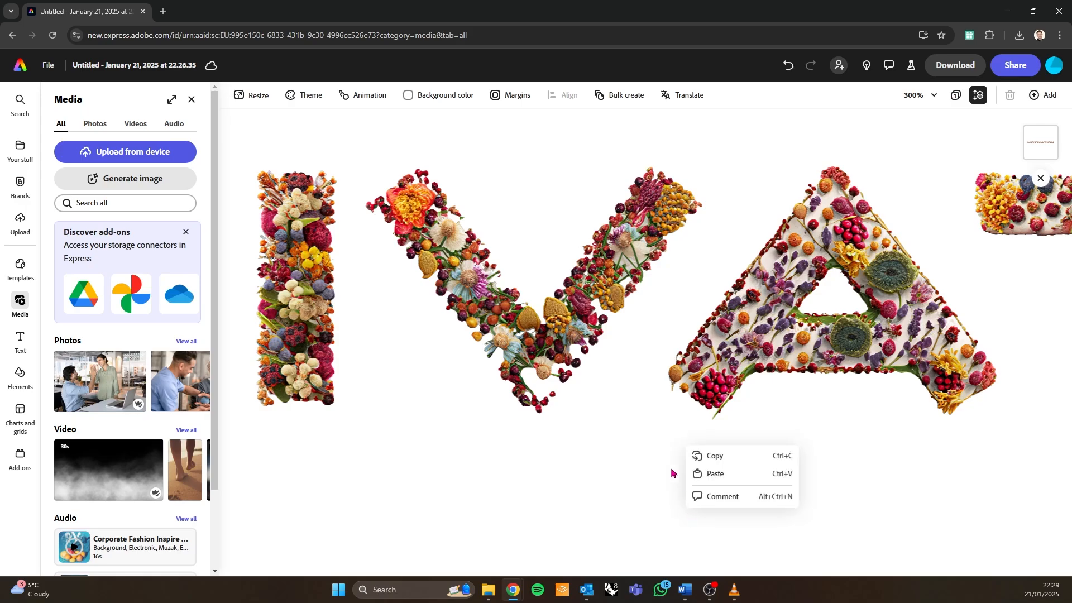
pyautogui.click(899, 501)
pyautogui.scroll(-1, 904, 425)
pyautogui.scroll(1, 832, 420)
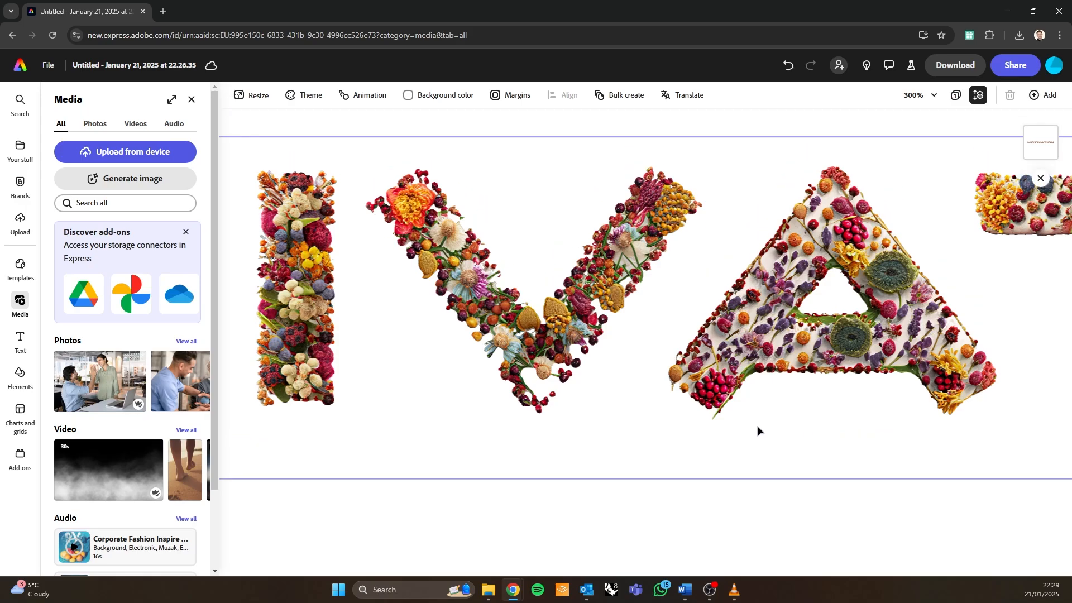
pyautogui.scroll(1, 467, 286)
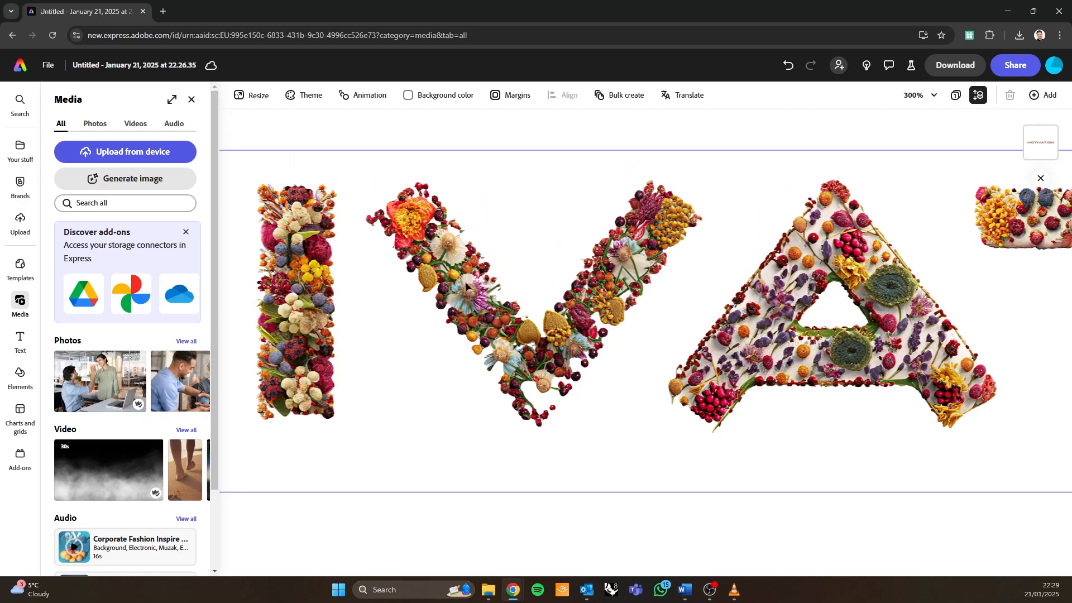
# - Switch the text effect's style to Embellished and regenerate the dried flowers and berries effect on "MOTIVATION"
pyautogui.click(328, 309)
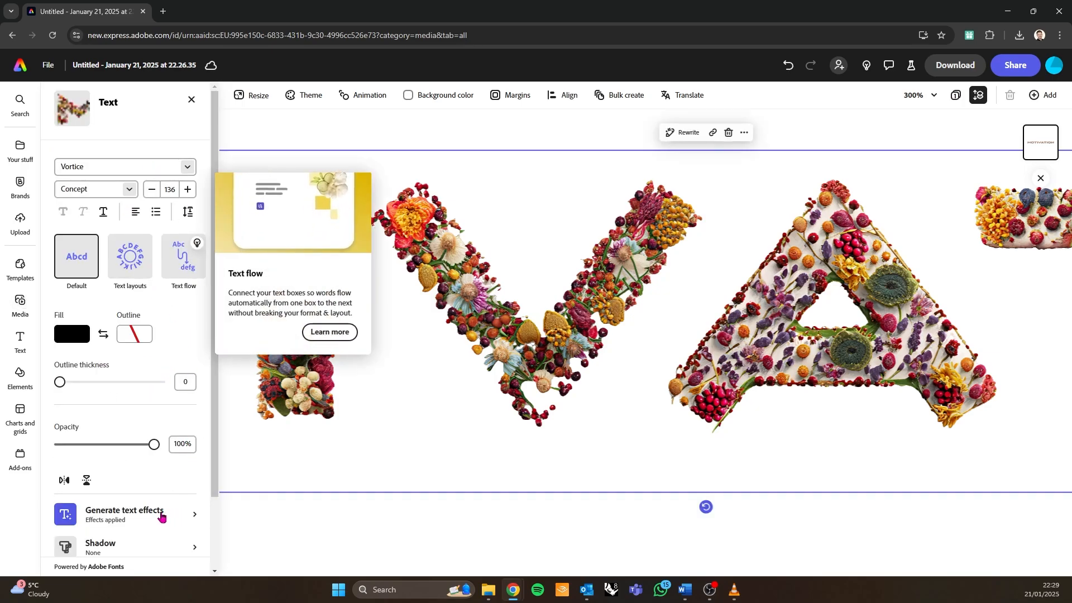
pyautogui.click(157, 515)
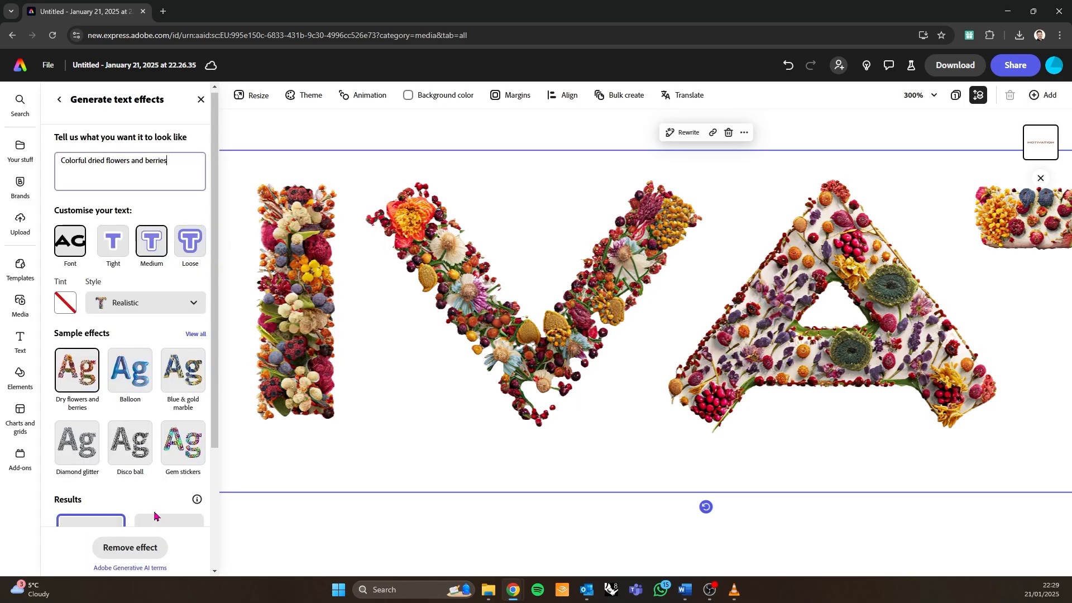
pyautogui.click(154, 306)
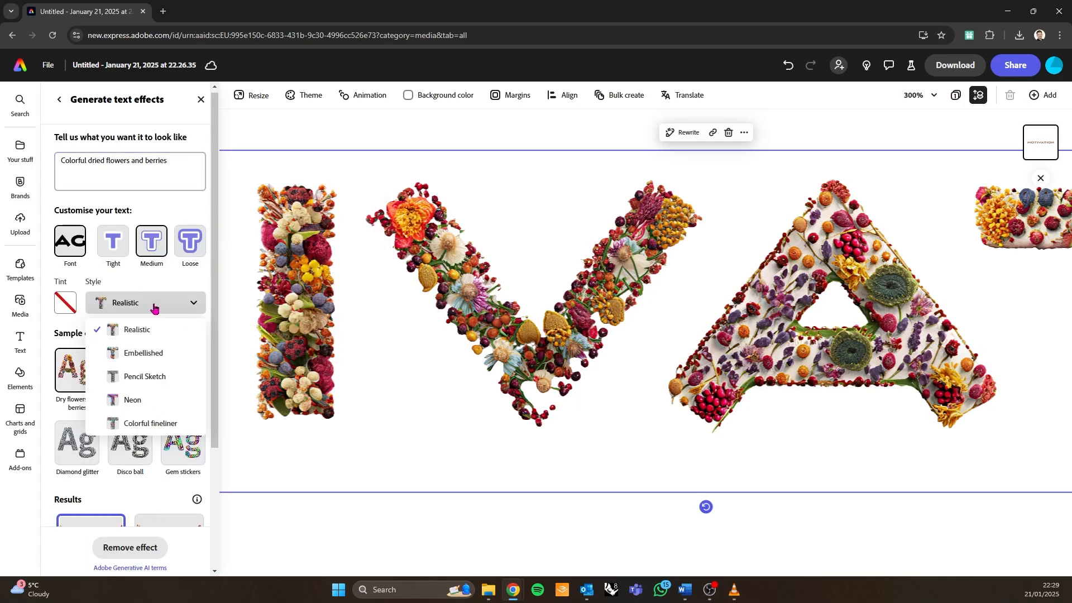
pyautogui.click(157, 358)
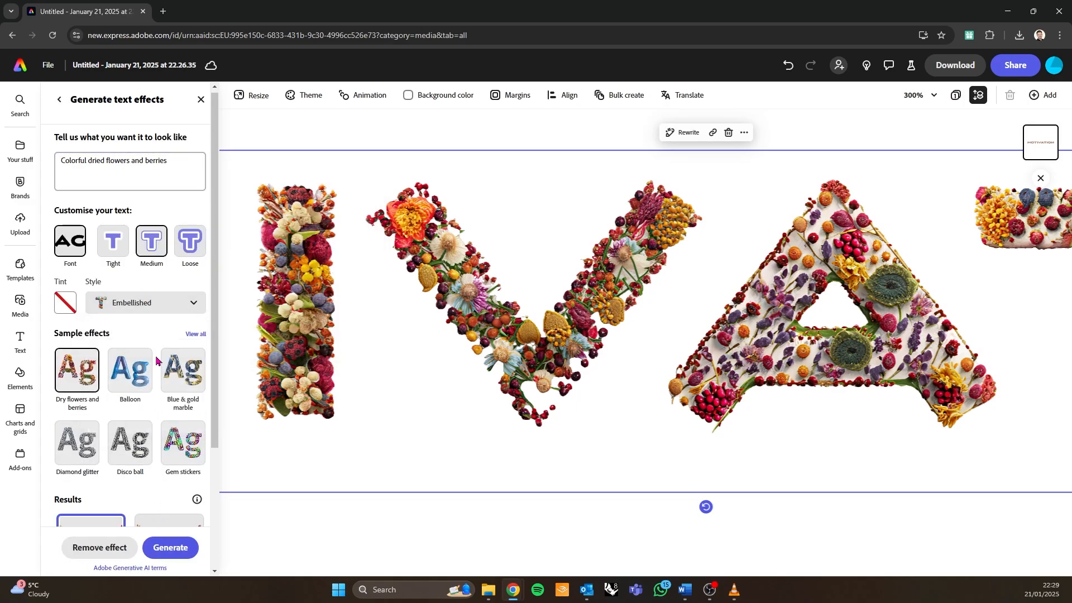
pyautogui.click(174, 549)
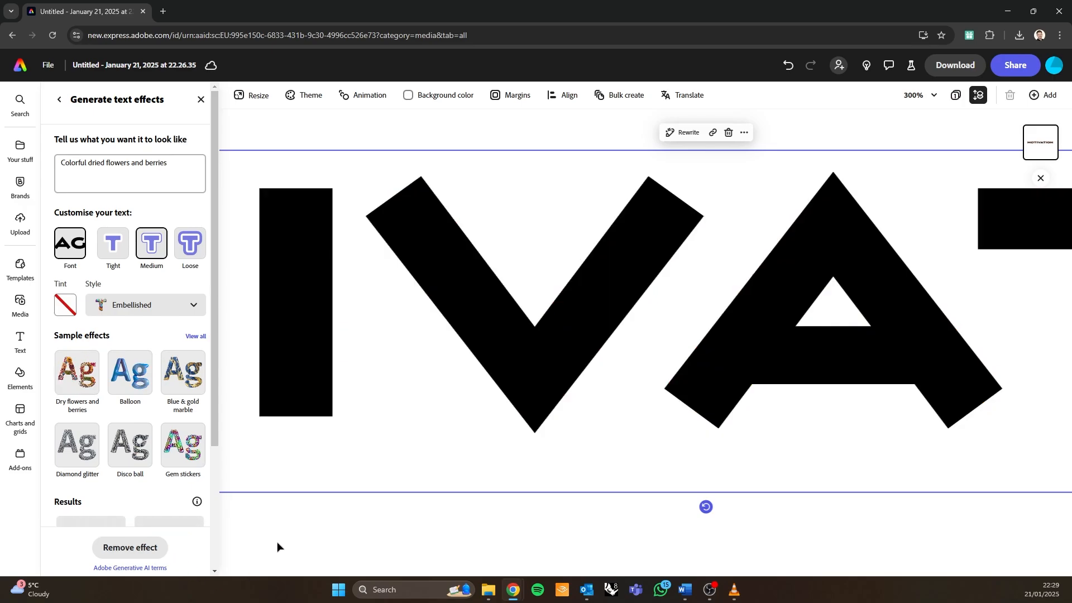
pyautogui.click(79, 172)
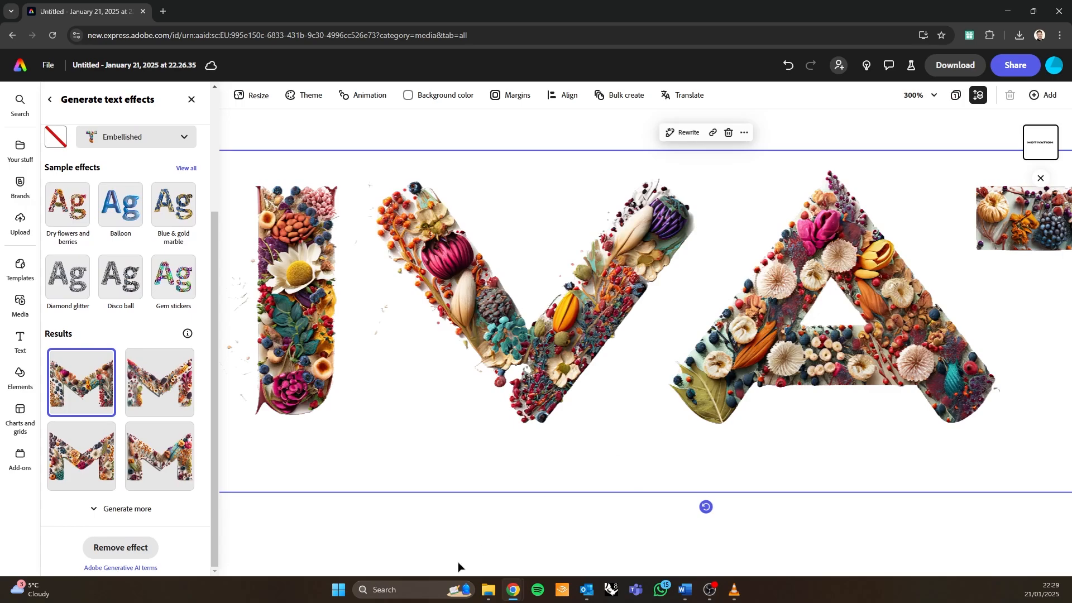
pyautogui.click(464, 537)
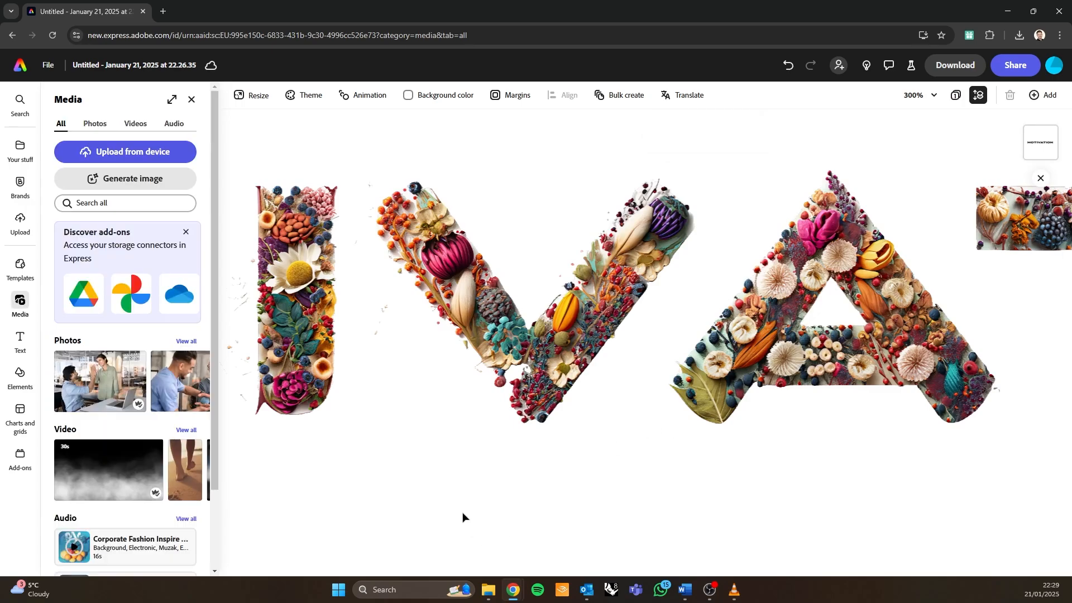
# - Reopen the text effects of "MOTIVATION" and try the second and fourth generated results of the embellished flowers effect
pyautogui.scroll(-5, 462, 517)
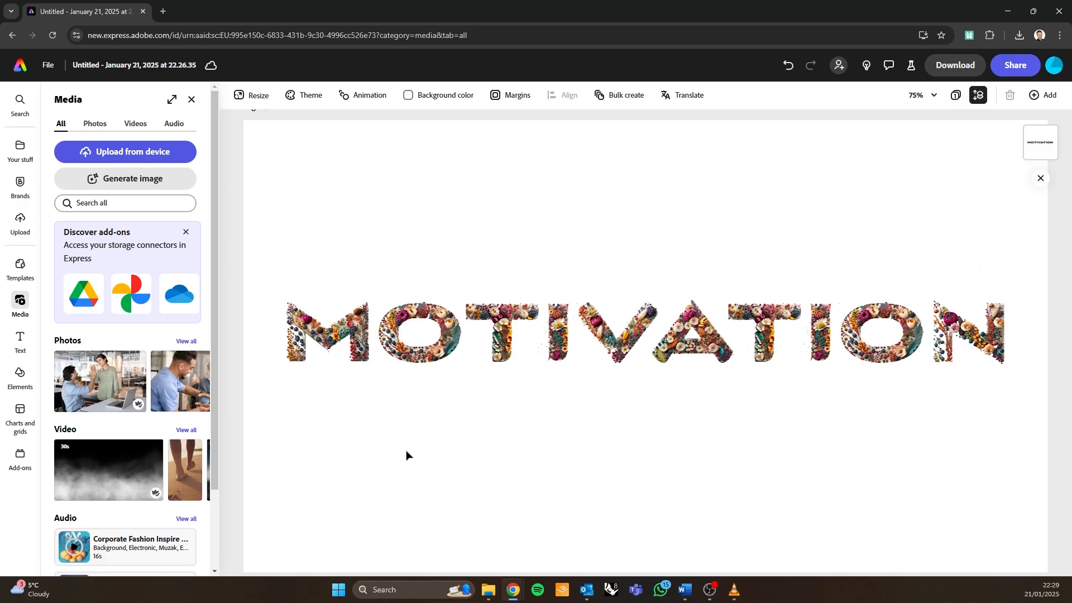
pyautogui.click(397, 339)
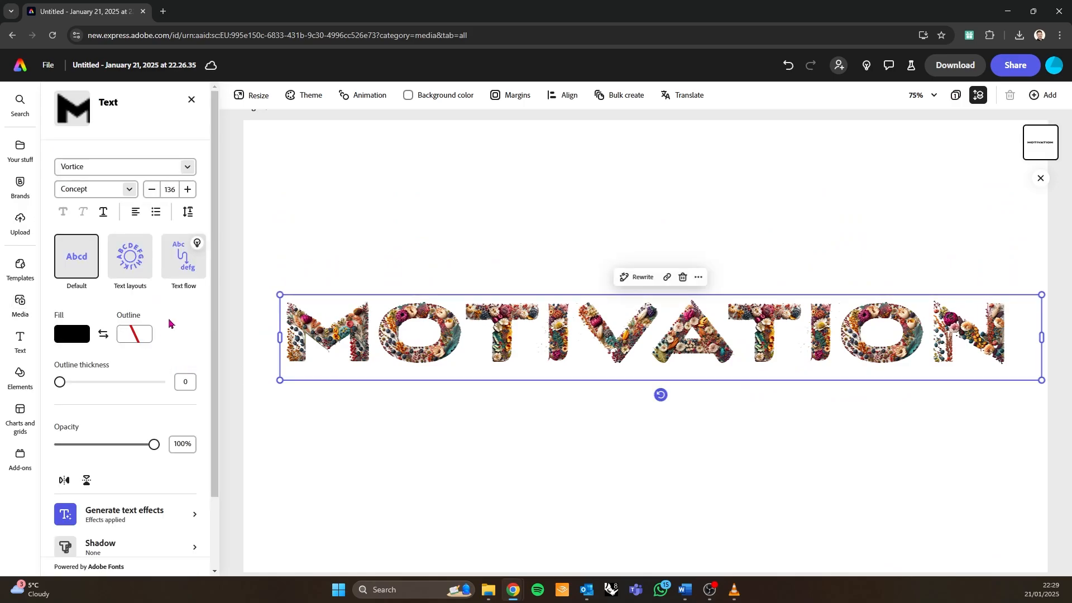
pyautogui.scroll(-3, 169, 330)
pyautogui.click(173, 433)
pyautogui.scroll(-2, 172, 433)
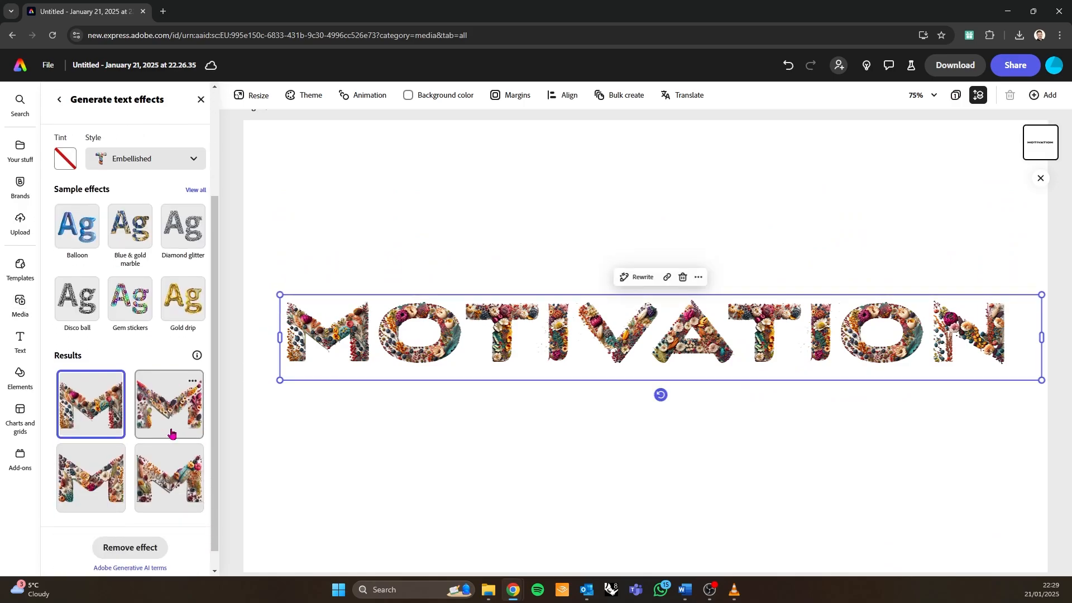
pyautogui.scroll(-1, 171, 433)
pyautogui.click(171, 392)
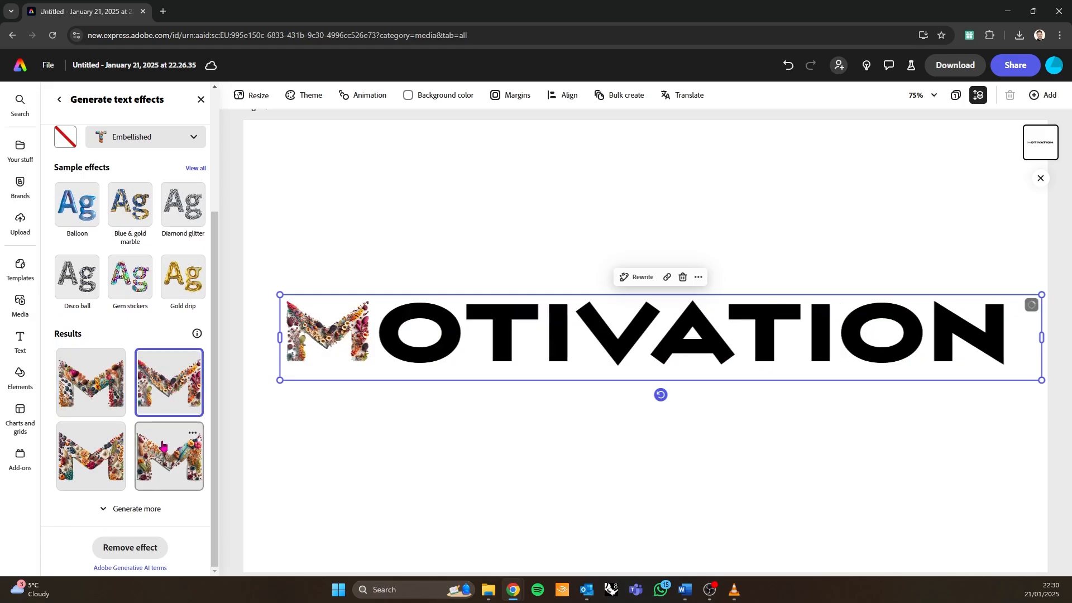
pyautogui.click(163, 462)
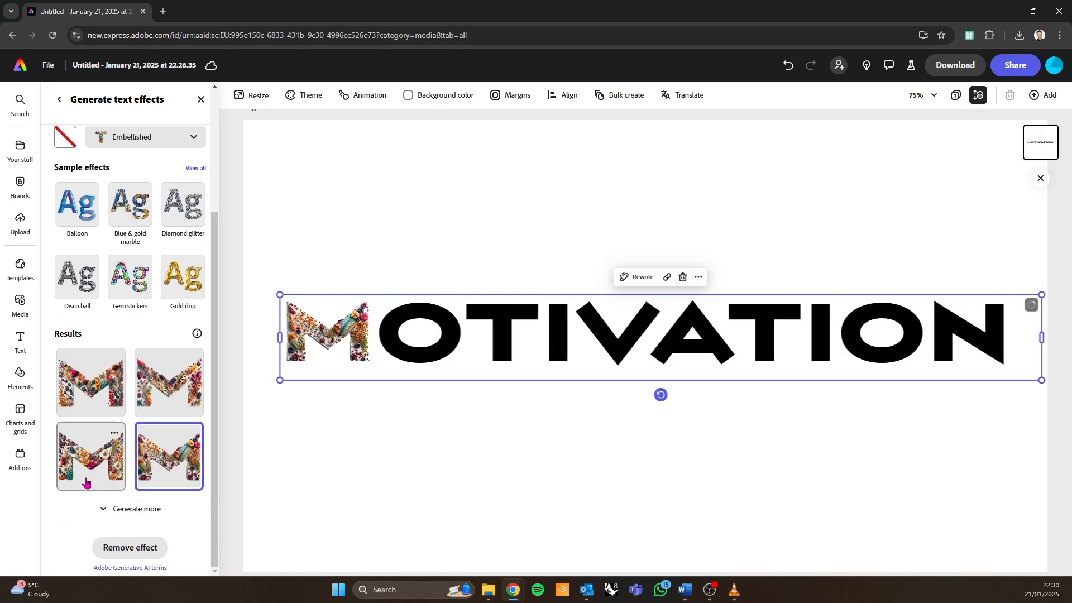
# - Switch the text effect's style to Pencil Sketch and regenerate the dried flowers and berries effect on "MOTIVATION"
pyautogui.scroll(3, 147, 375)
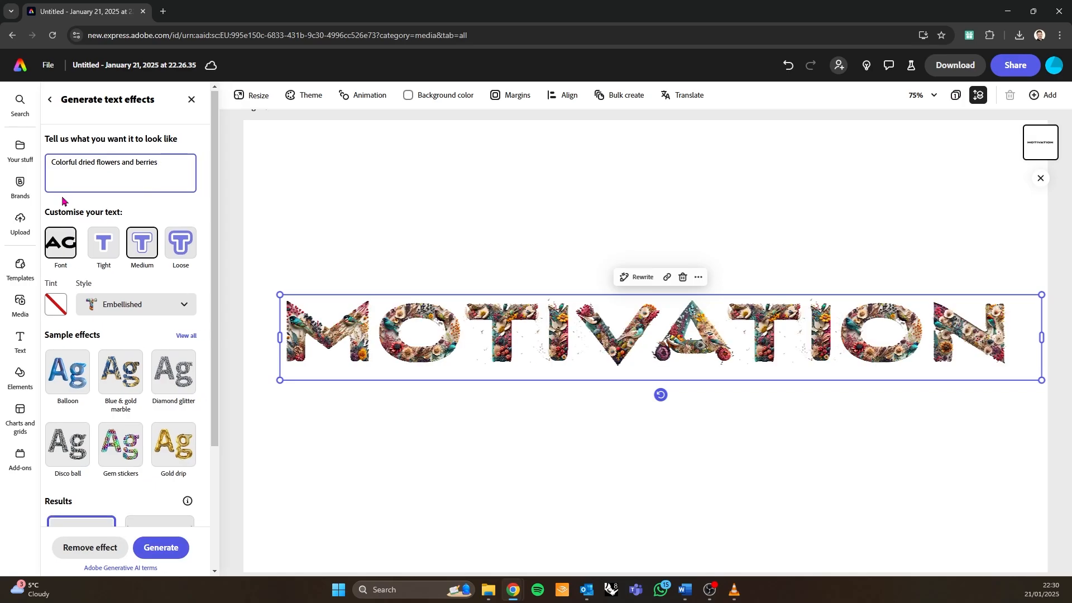
pyautogui.click(112, 311)
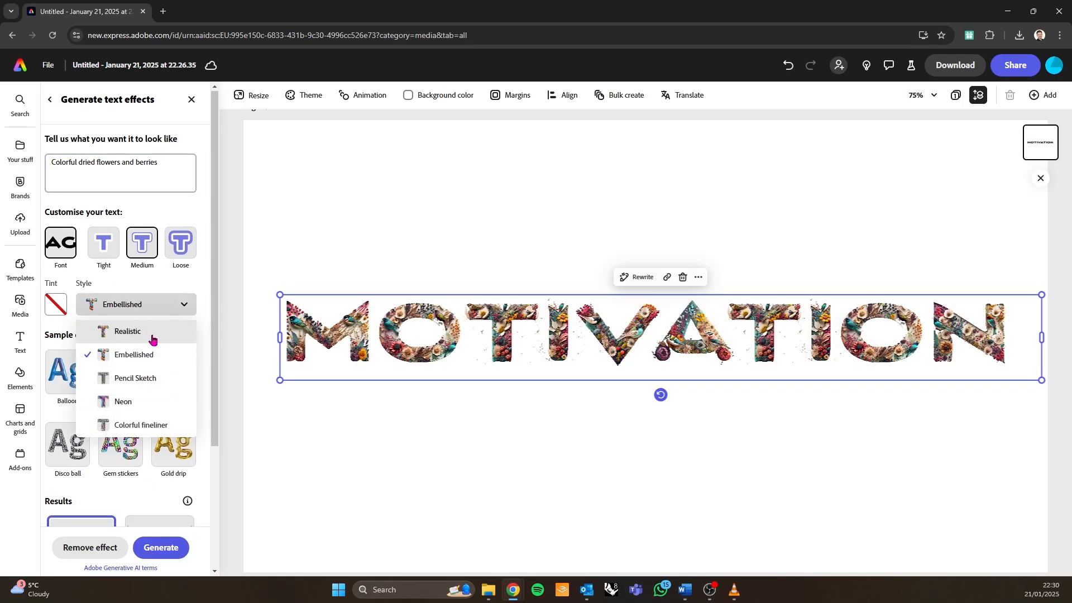
pyautogui.click(151, 380)
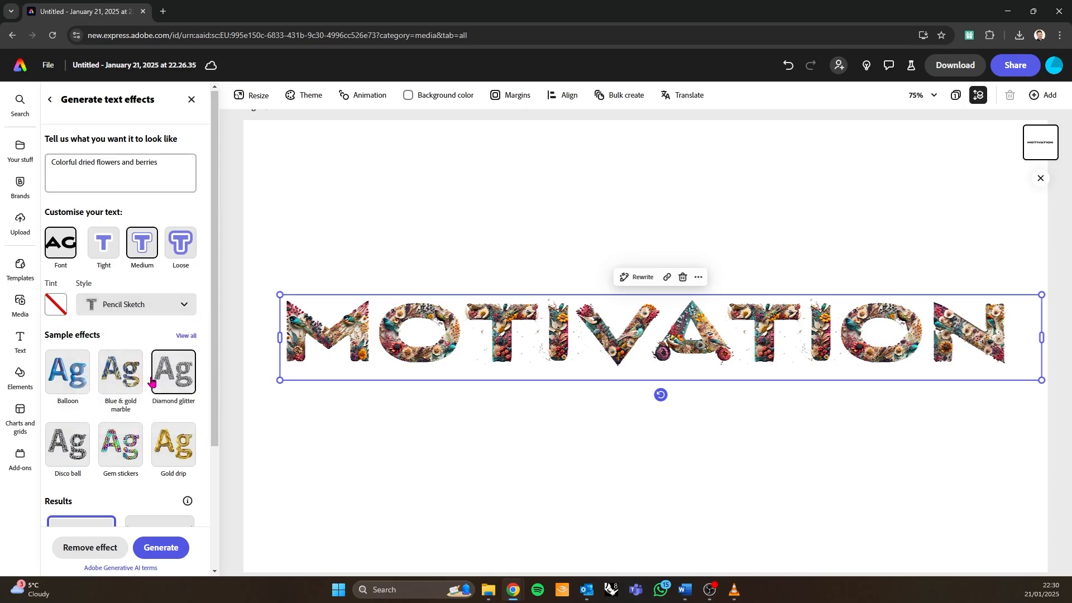
pyautogui.click(161, 553)
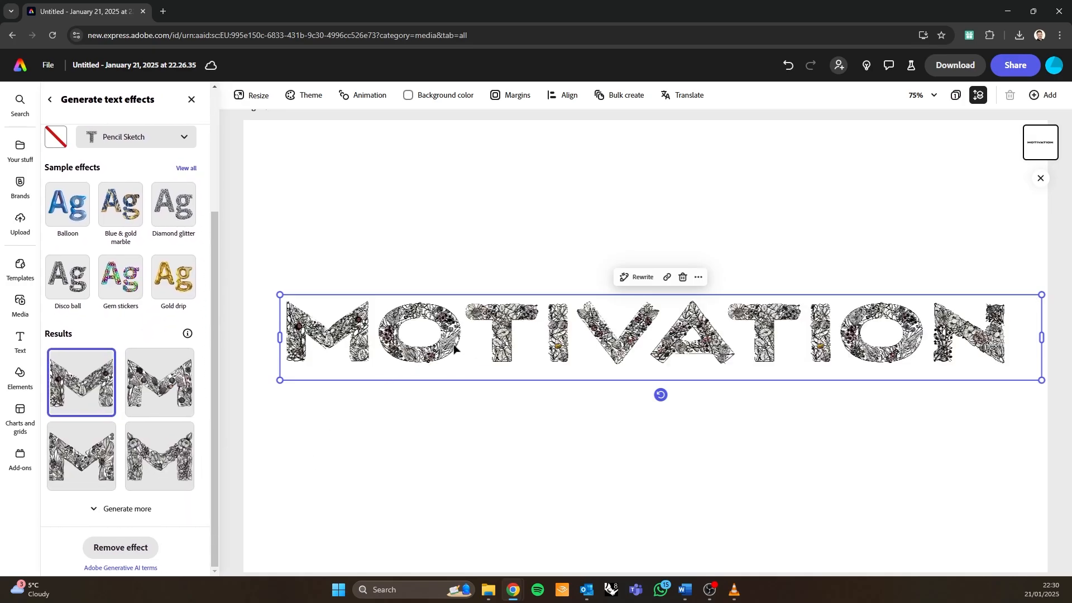
# - Browse all the sample effects and apply "Colorful woven thread" from the Materials group to the "MOTIVATION" text
pyautogui.click(187, 168)
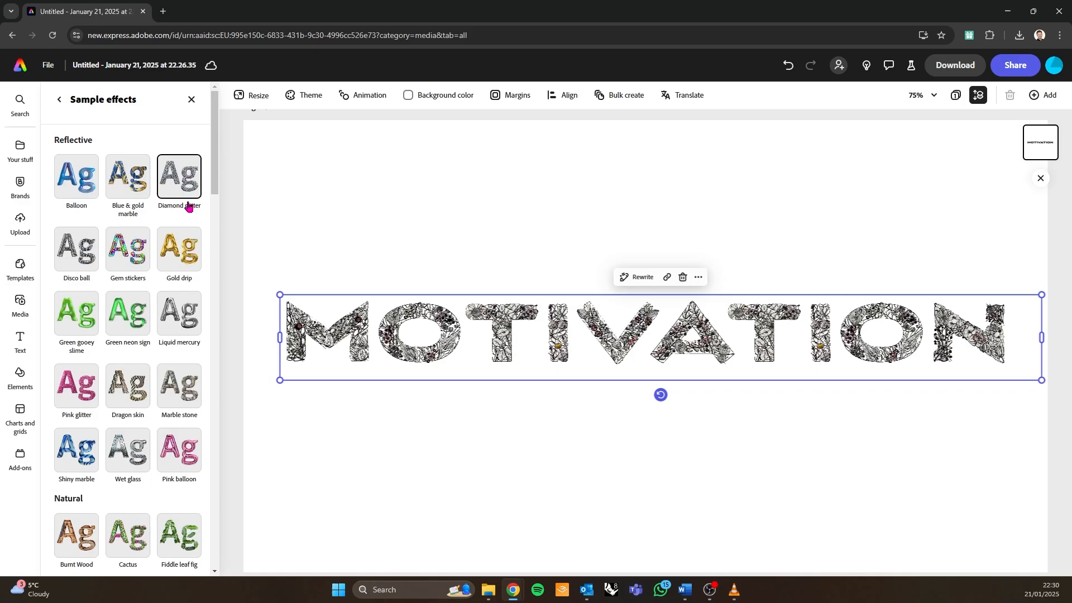
pyautogui.scroll(-10, 134, 377)
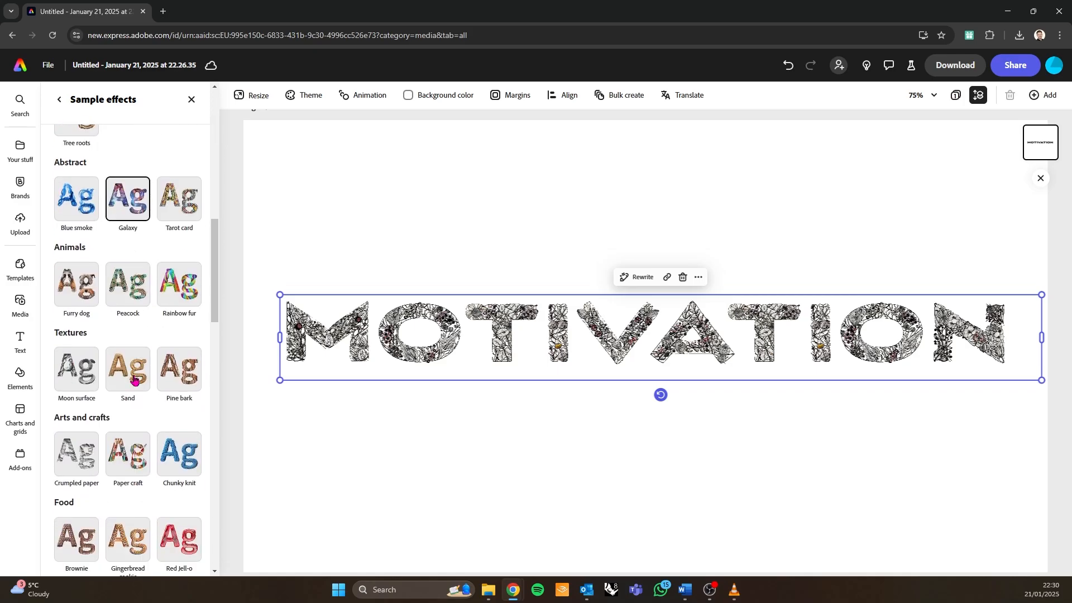
pyautogui.scroll(-7, 134, 379)
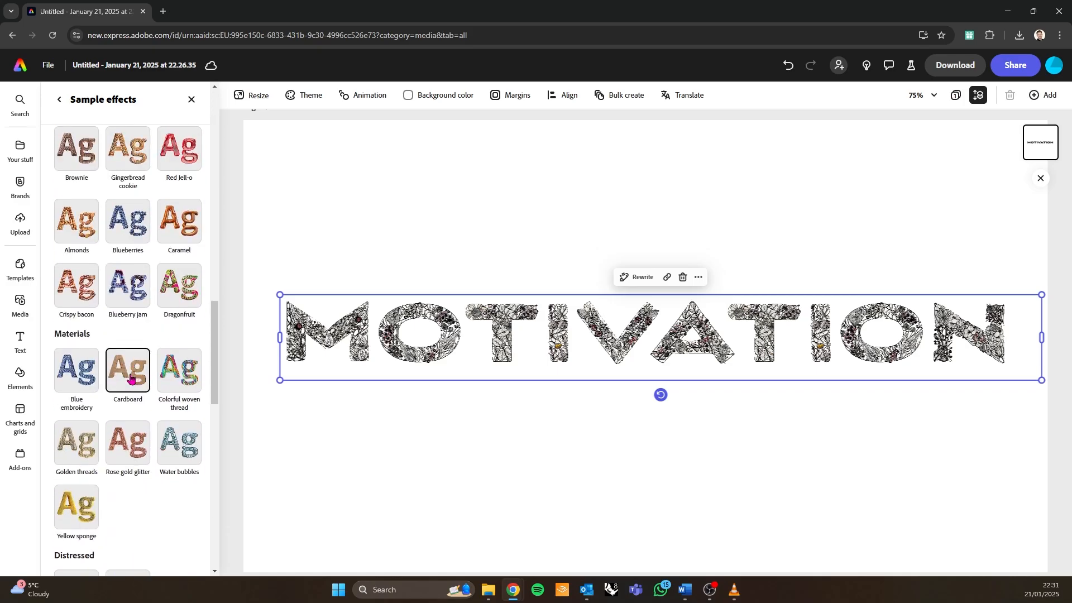
pyautogui.scroll(7, 131, 379)
pyautogui.scroll(-7, 216, 450)
pyautogui.click(185, 379)
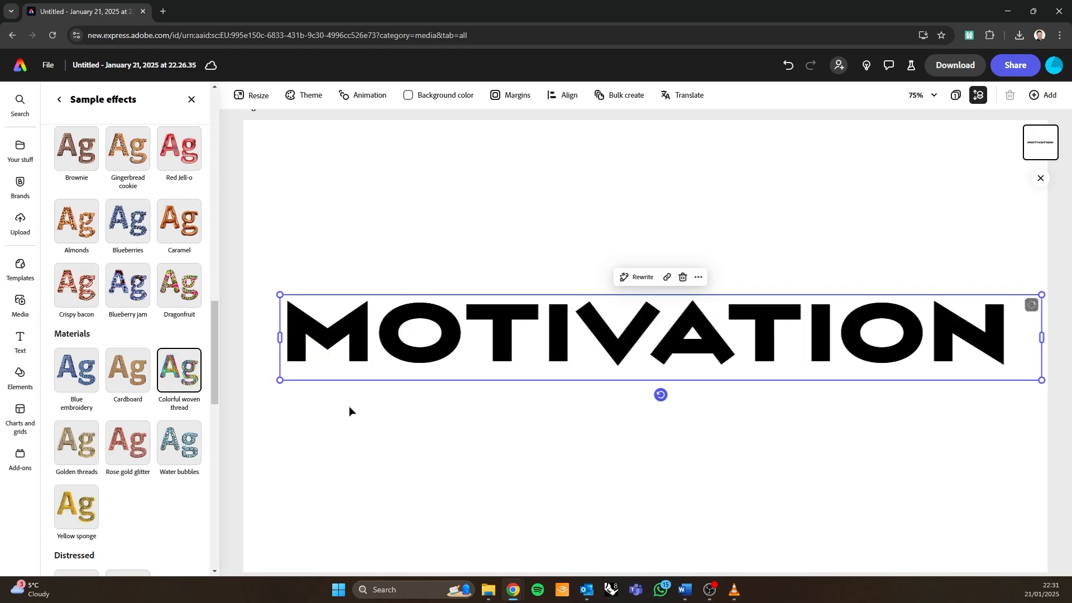
pyautogui.click(191, 101)
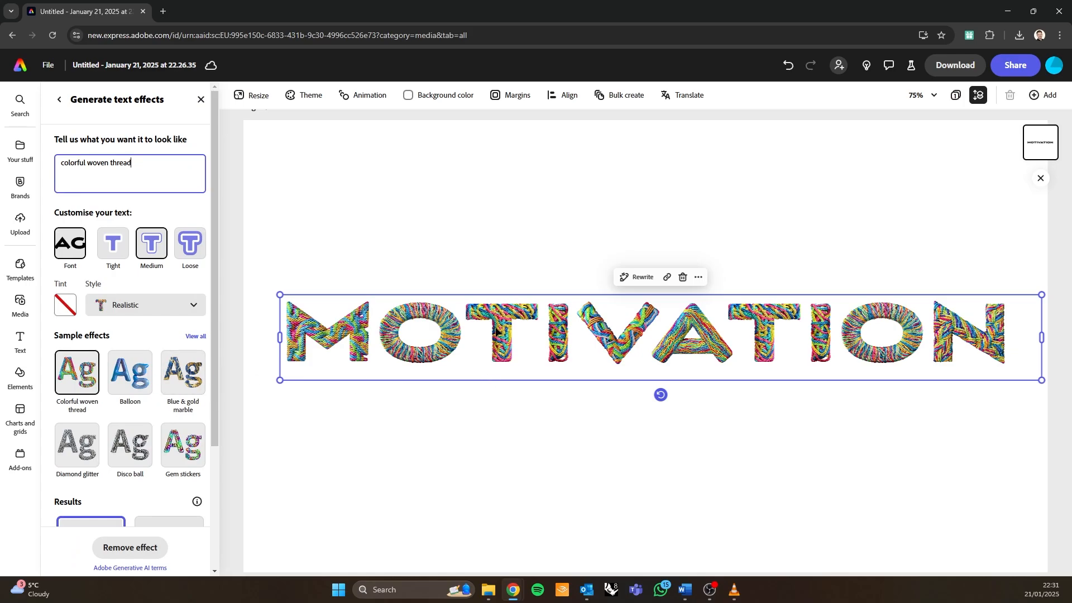
# - Examine the woven thread texture of the letters up close at 300% zoom
pyautogui.hotkey('ctrl', '+')
pyautogui.hotkey('ctrl', '+')
pyautogui.hotkey('ctrl', '+')
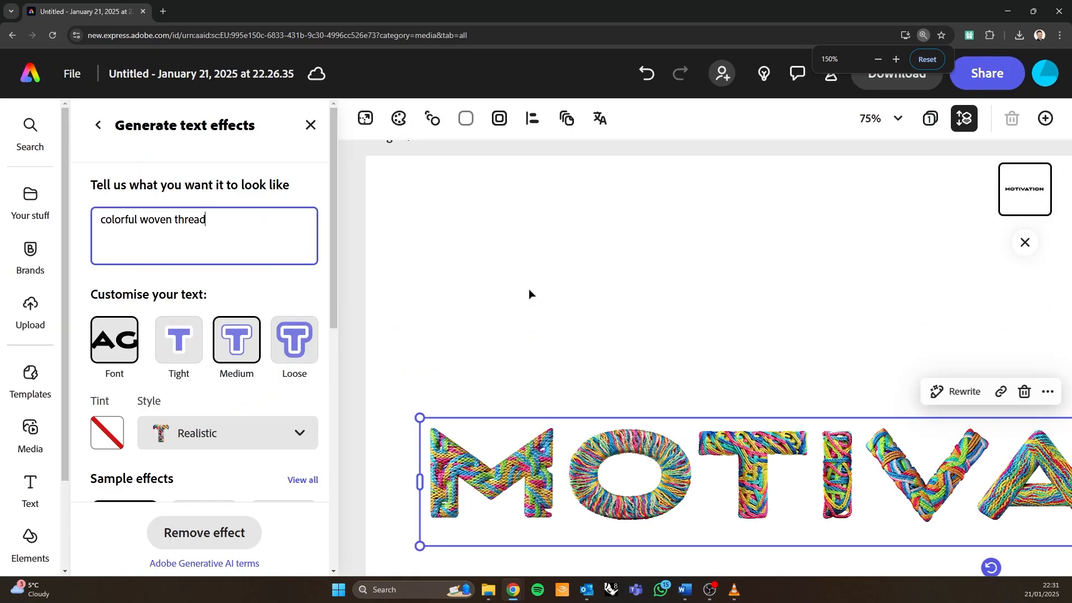
pyautogui.hotkey('ctrl', '-')
pyautogui.hotkey('ctrl', '-')
pyautogui.hotkey('ctrl', '-')
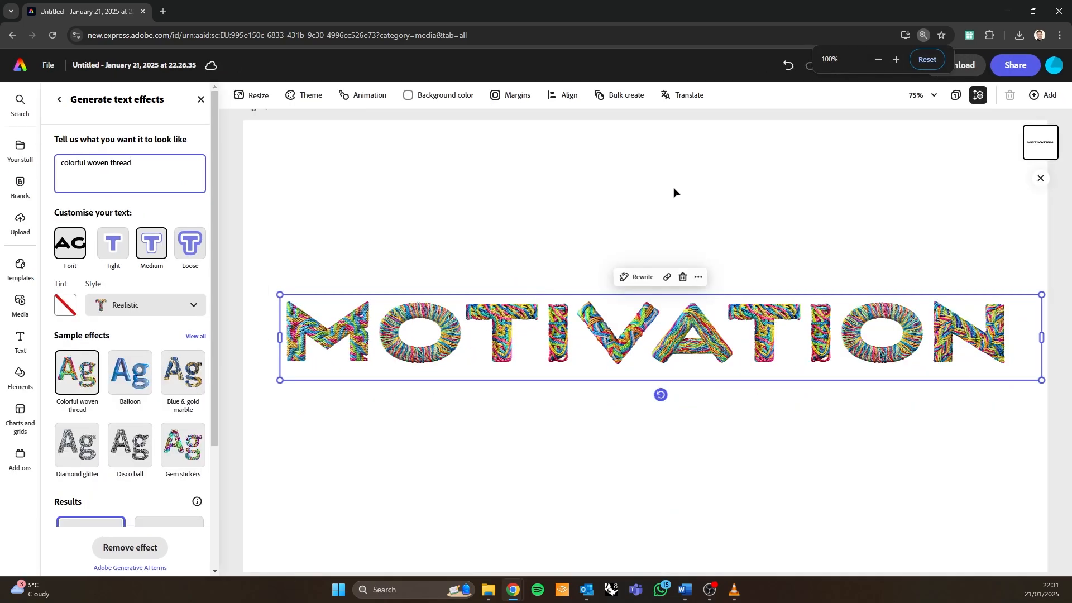
pyautogui.click(472, 471)
pyautogui.click(529, 356)
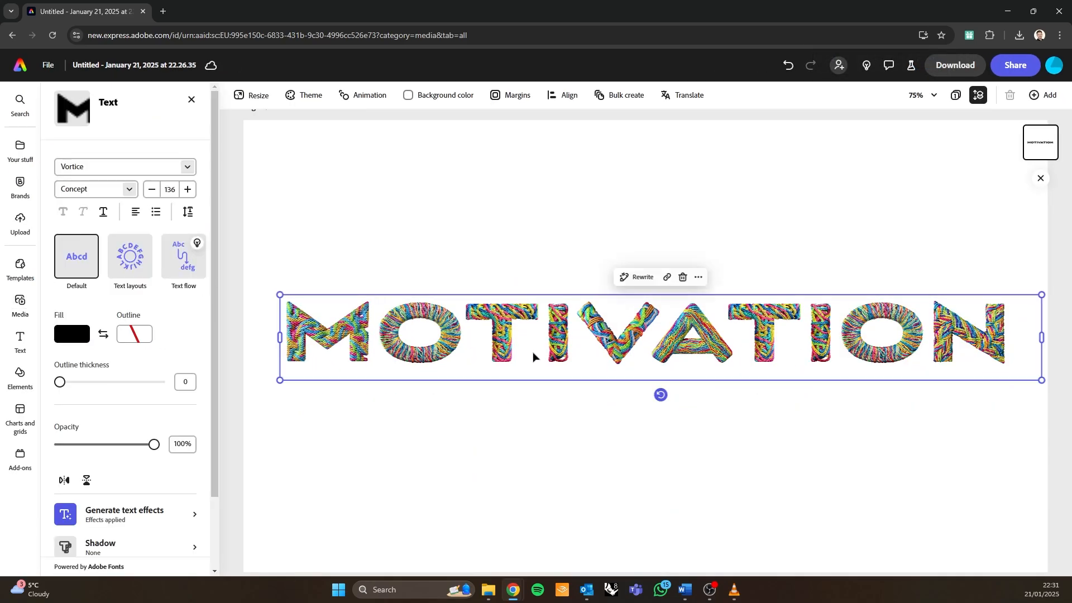
pyautogui.hotkey('ctrl', '+')
pyautogui.hotkey('ctrl', '+')
pyautogui.hotkey('ctrl', '+')
pyautogui.hotkey('ctrl', '+')
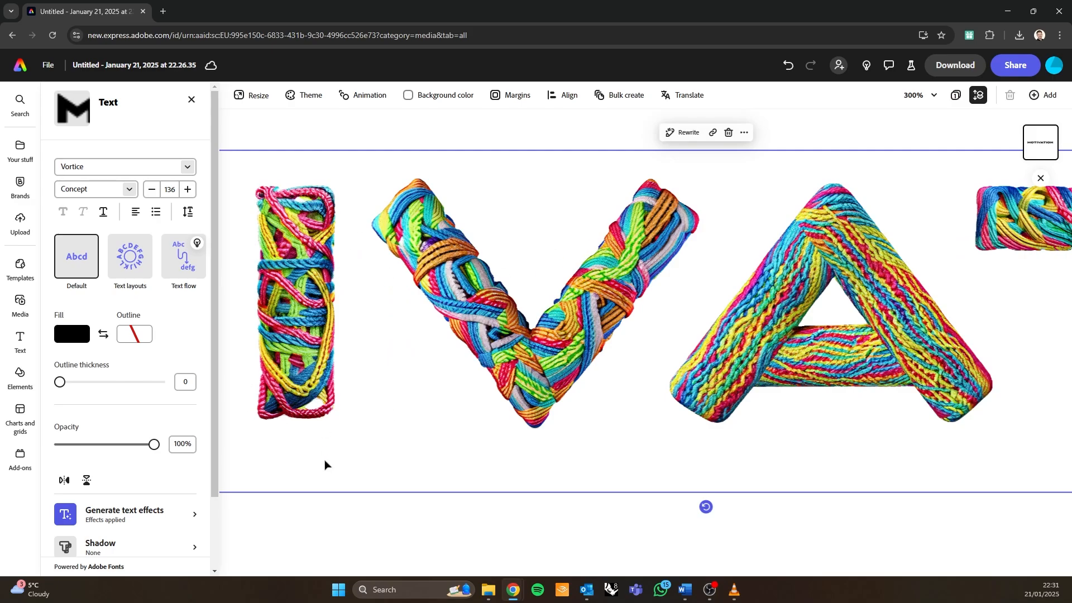
# - Regenerate the colorful woven thread effect in the Embellished style and apply the fourth result to the text
pyautogui.click(172, 516)
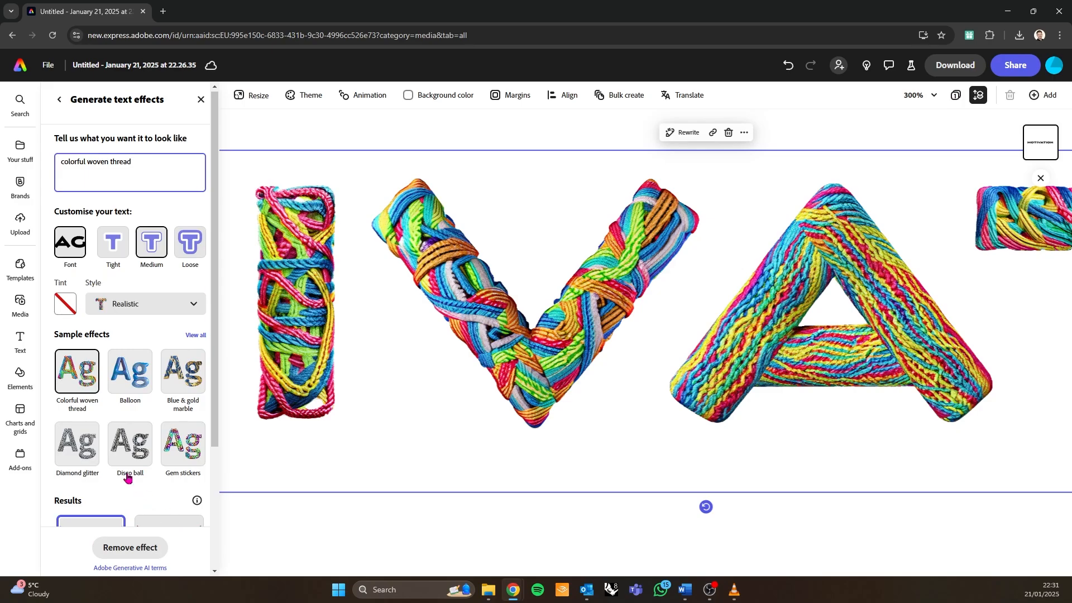
pyautogui.click(158, 304)
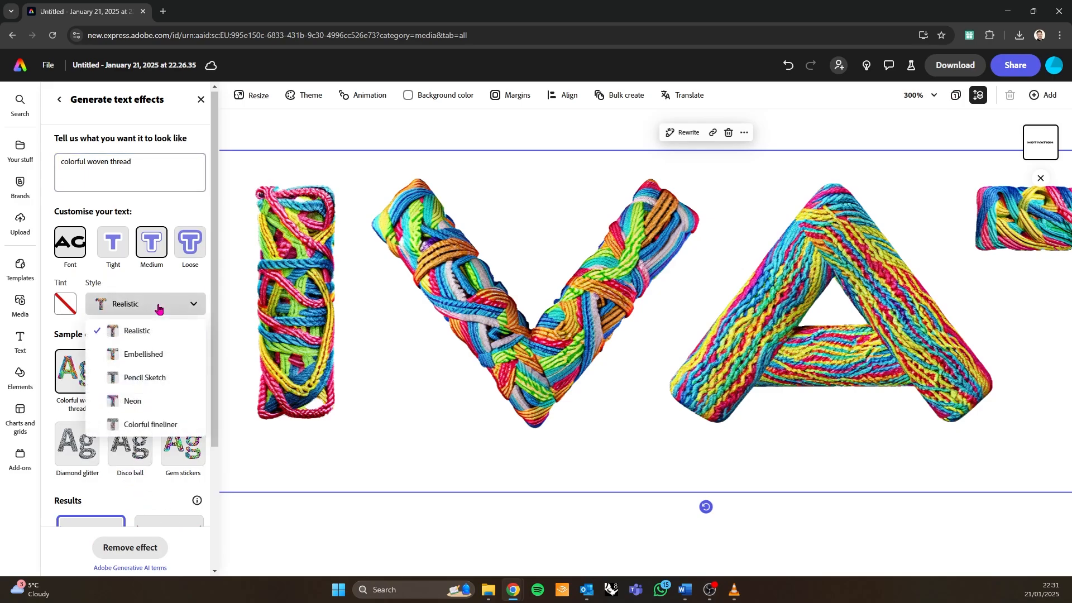
pyautogui.click(146, 362)
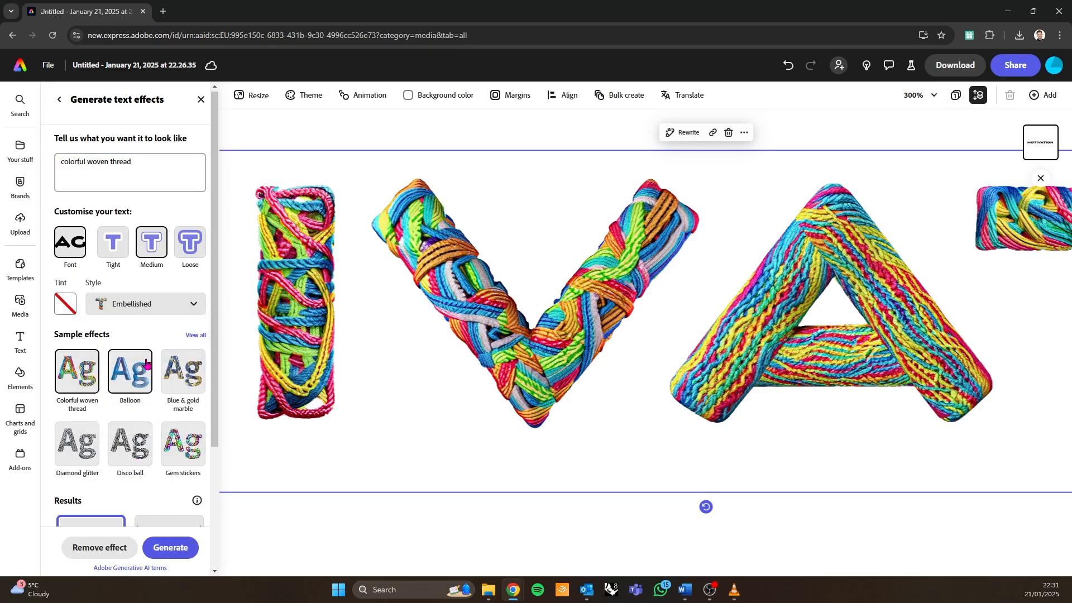
pyautogui.click(168, 549)
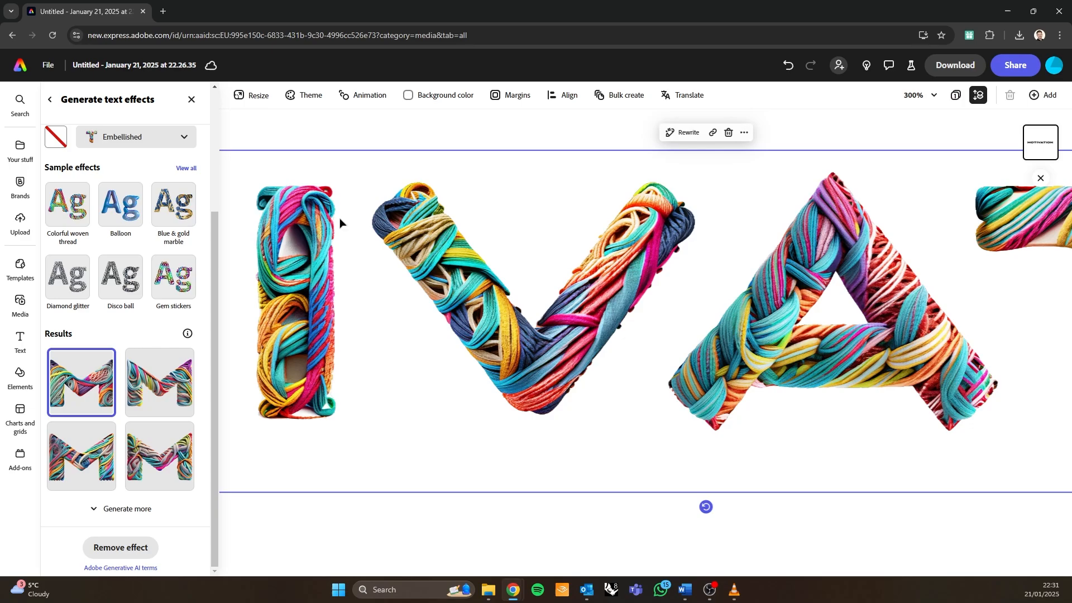
pyautogui.scroll(-1, 593, 335)
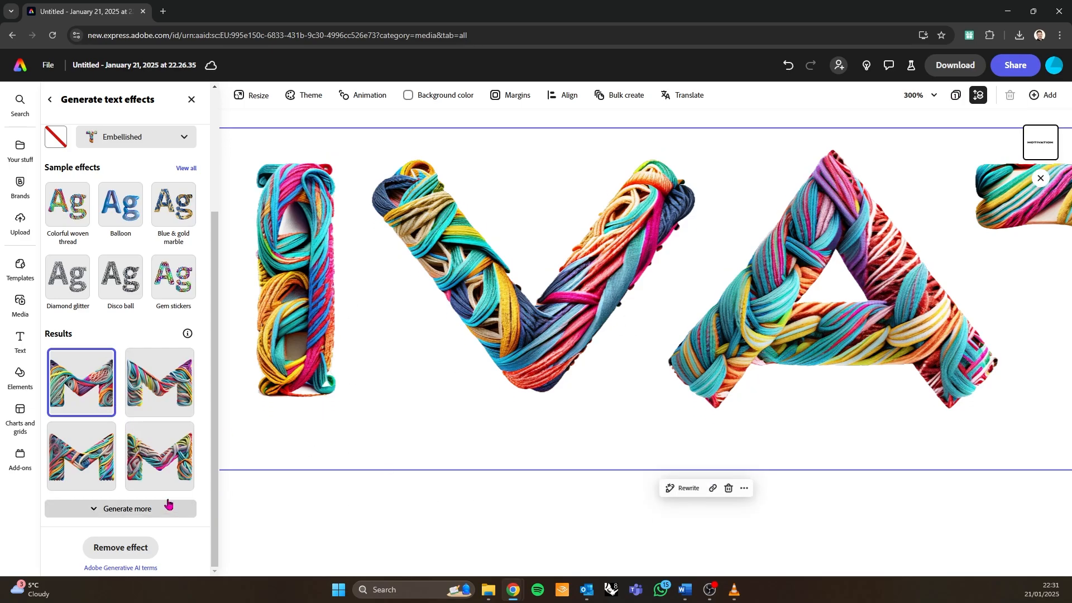
pyautogui.click(156, 458)
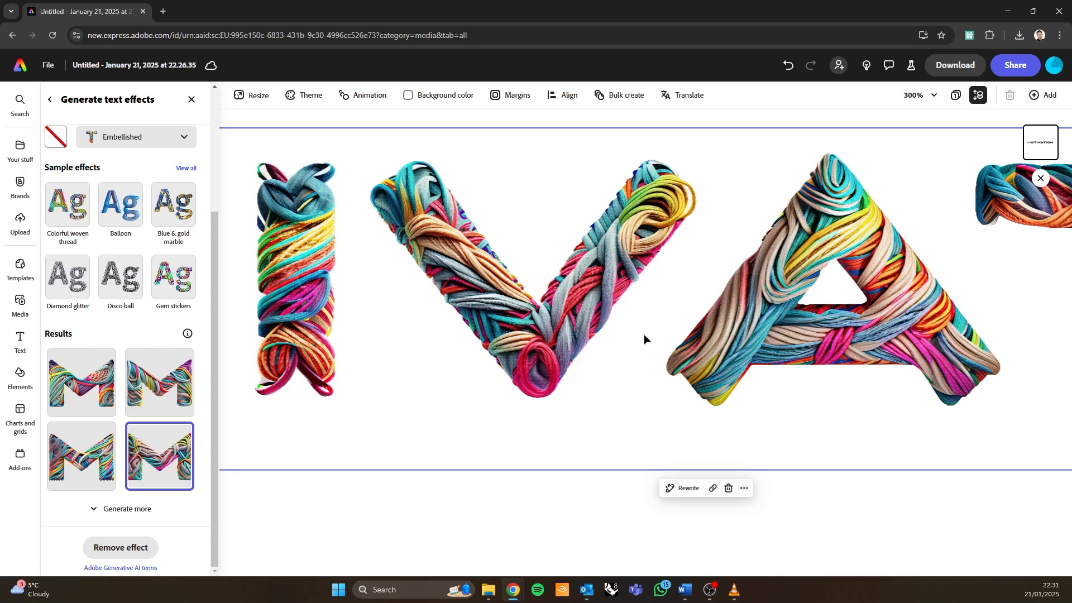
# - Return to the full page view and try the Typewriter, Fade and Flicker entrance animations on the "MOTIVATION" text
pyautogui.click(514, 534)
pyautogui.hotkey('ctrl', '-')
pyautogui.hotkey('ctrl', '-')
pyautogui.hotkey('ctrl', '-')
pyautogui.hotkey('ctrl', '-')
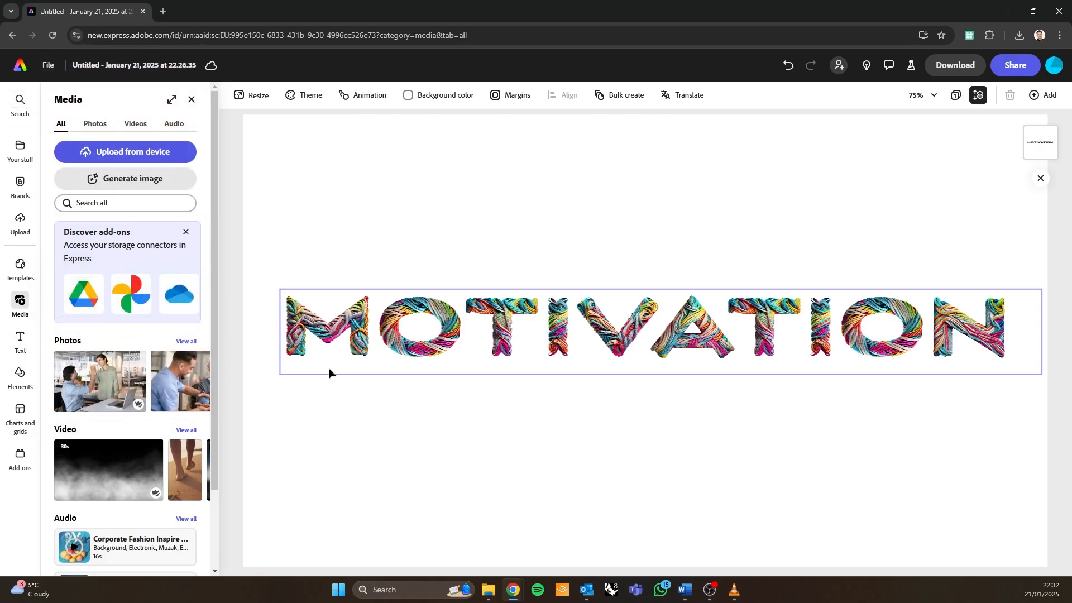
pyautogui.click(339, 341)
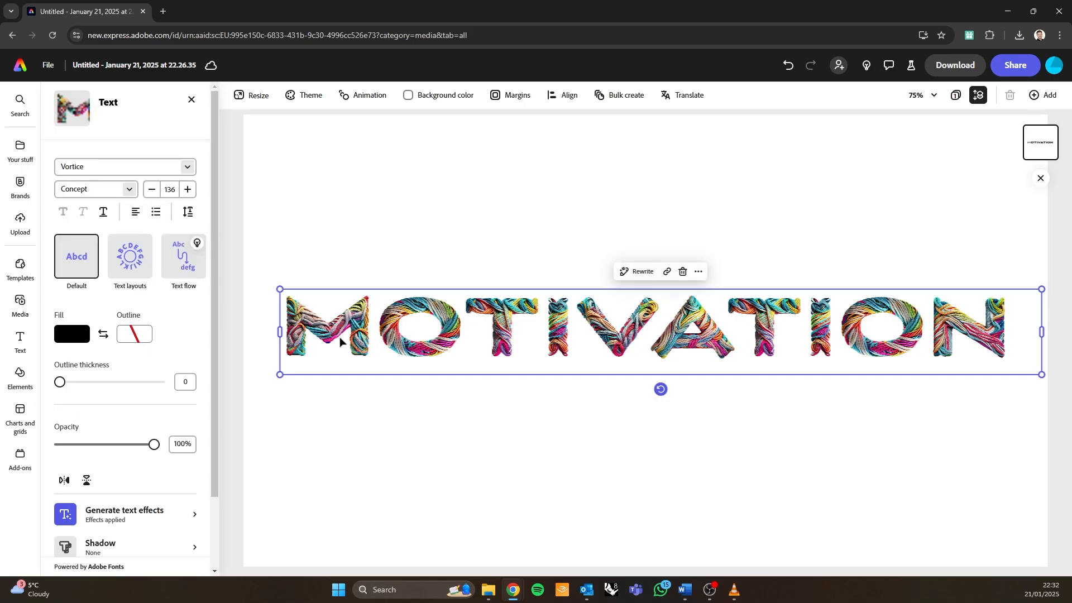
pyautogui.scroll(-2, 108, 371)
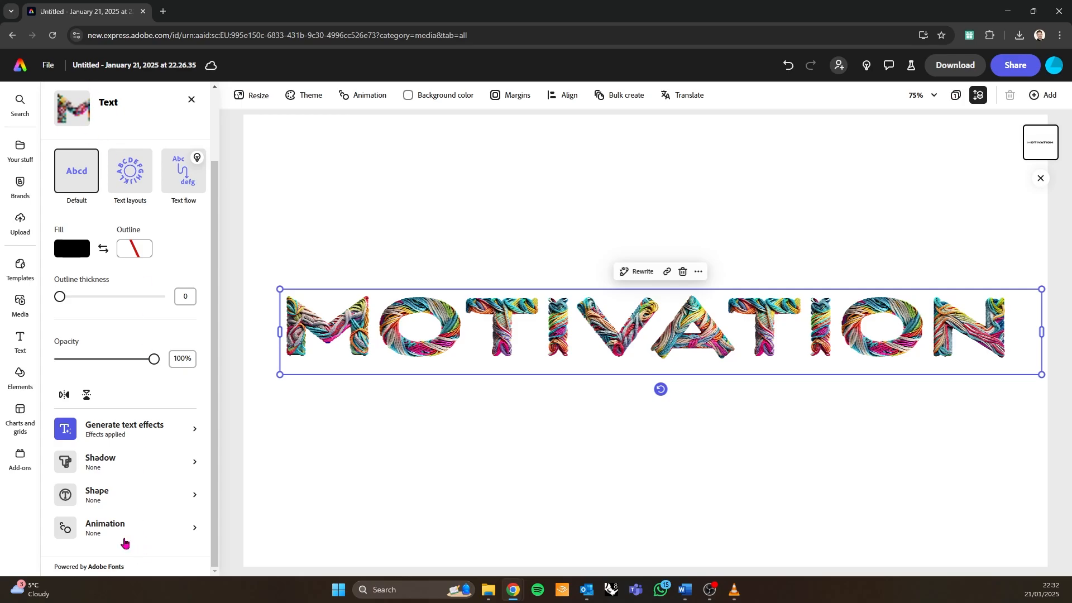
pyautogui.click(109, 533)
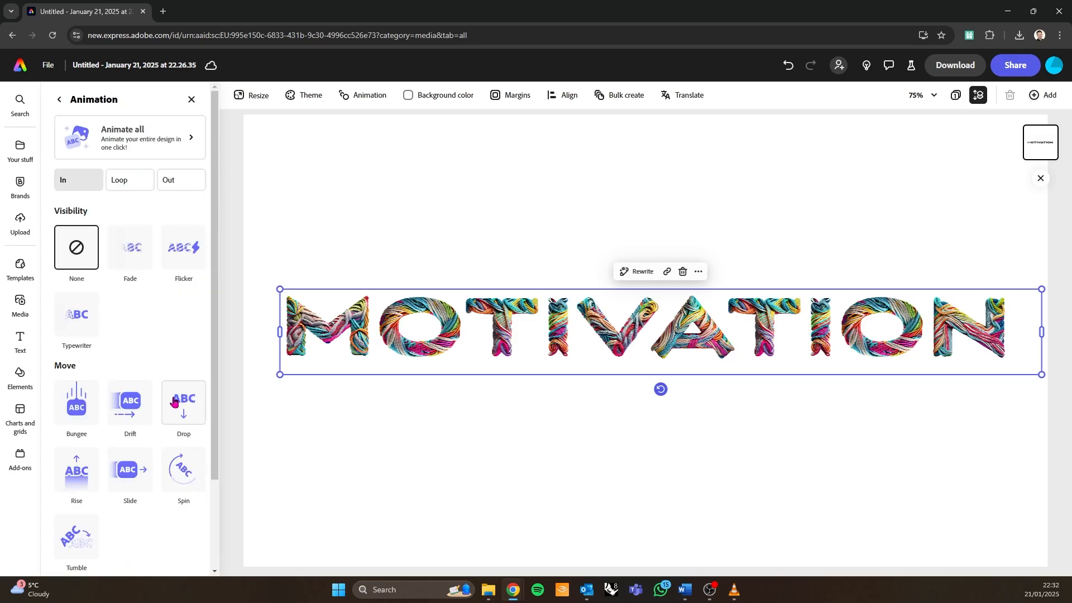
pyautogui.click(76, 316)
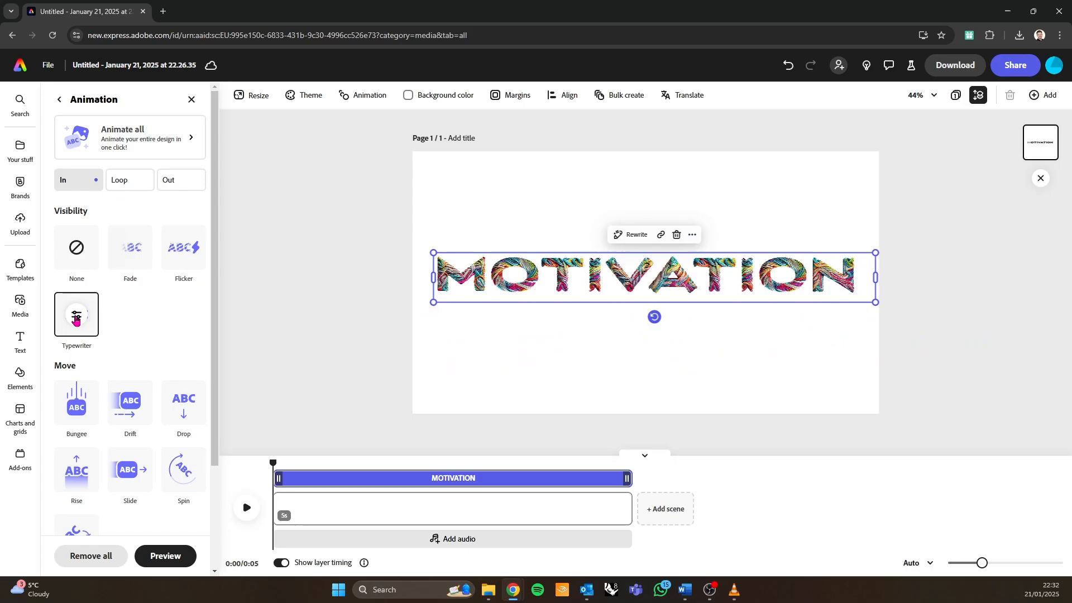
pyautogui.click(131, 248)
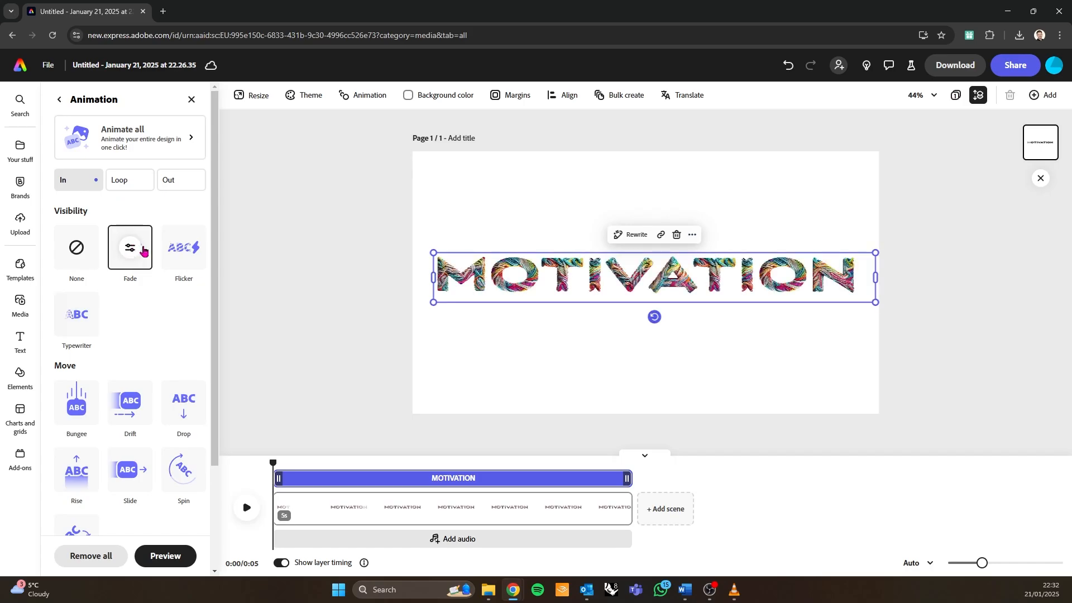
pyautogui.click(184, 247)
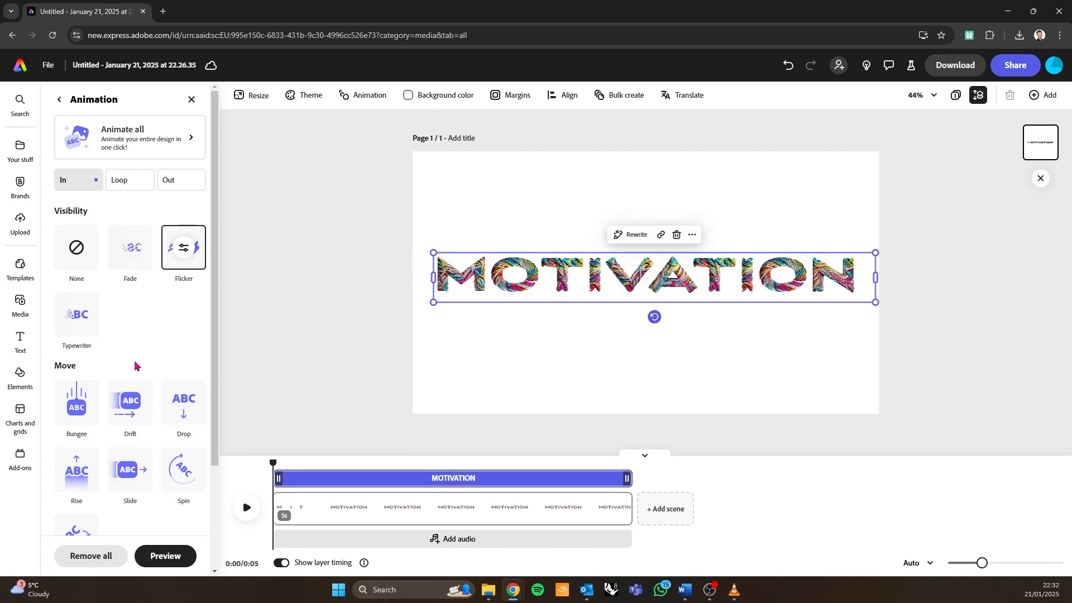
# - Try the Rise, Grow, Pop and Slide entrance animations on the "MOTIVATION" text, ending with Spin
pyautogui.scroll(-1, 137, 368)
pyautogui.click(73, 414)
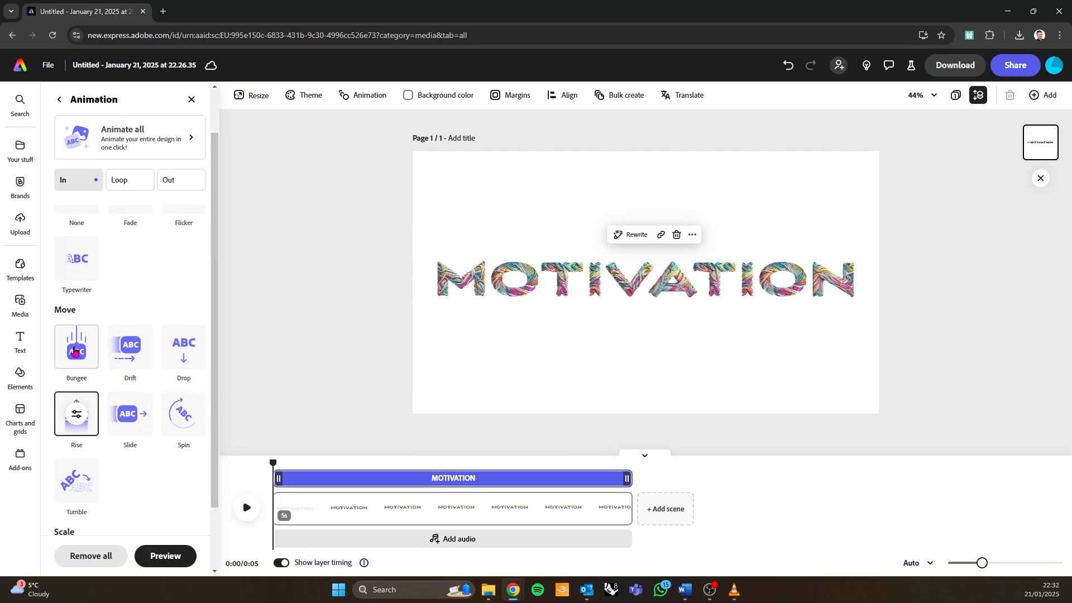
pyautogui.scroll(-1, 89, 445)
pyautogui.click(83, 491)
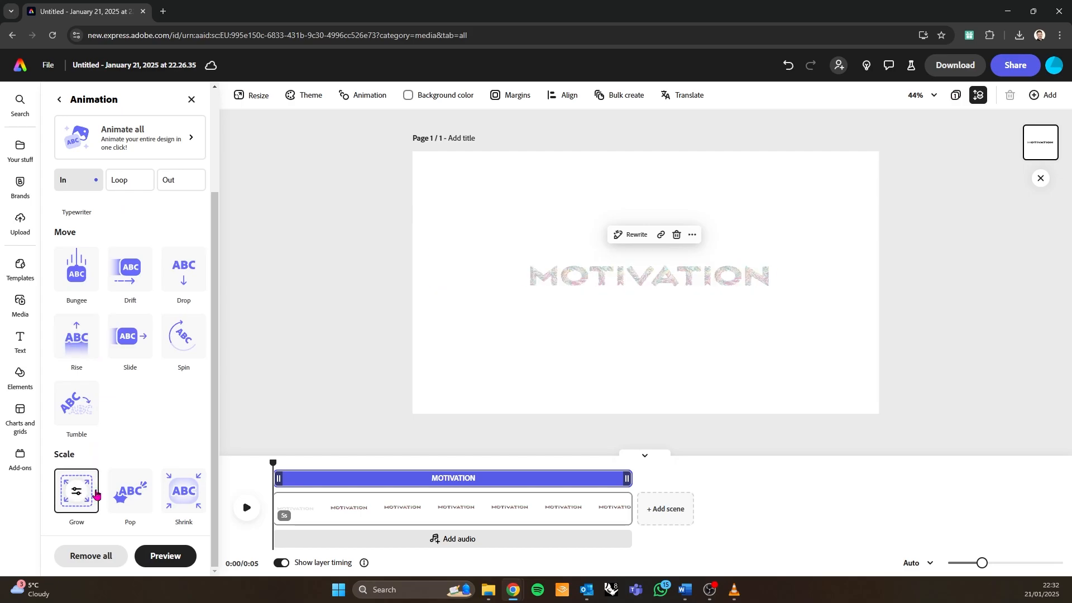
pyautogui.click(128, 493)
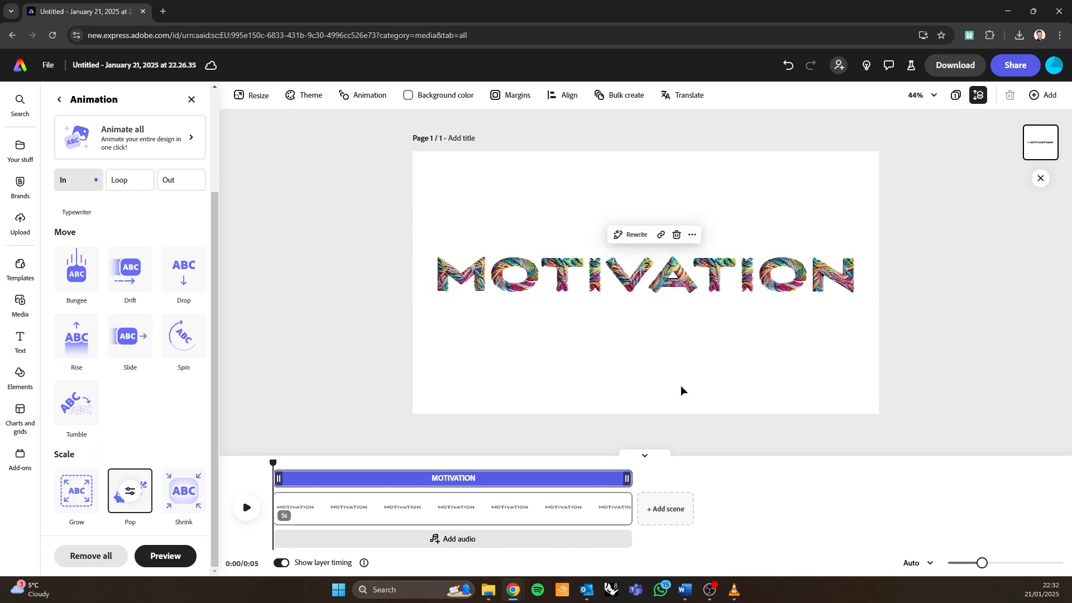
pyautogui.click(125, 347)
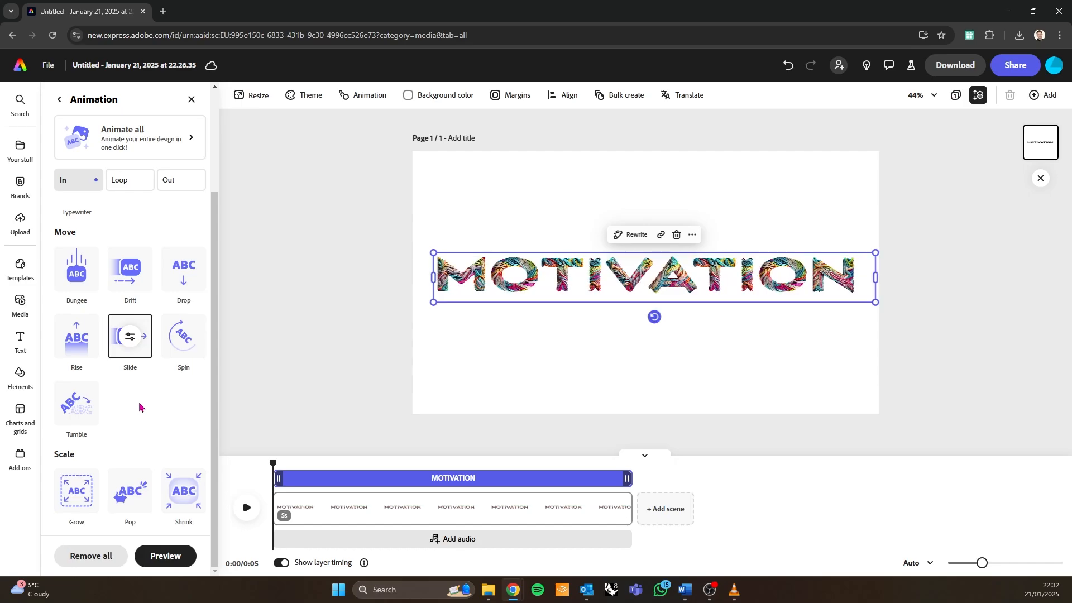
pyautogui.click(178, 340)
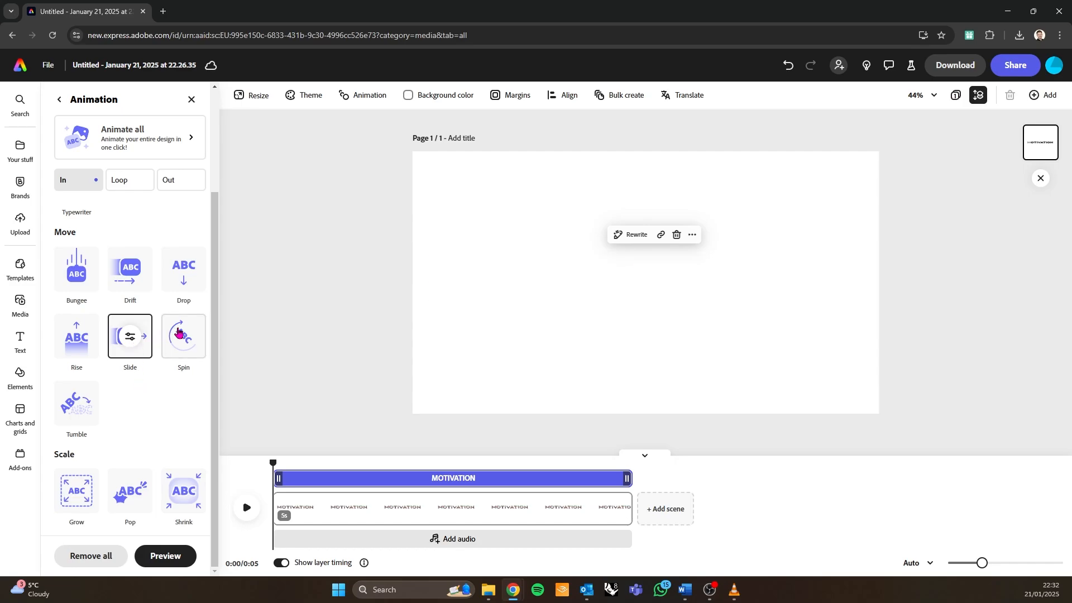